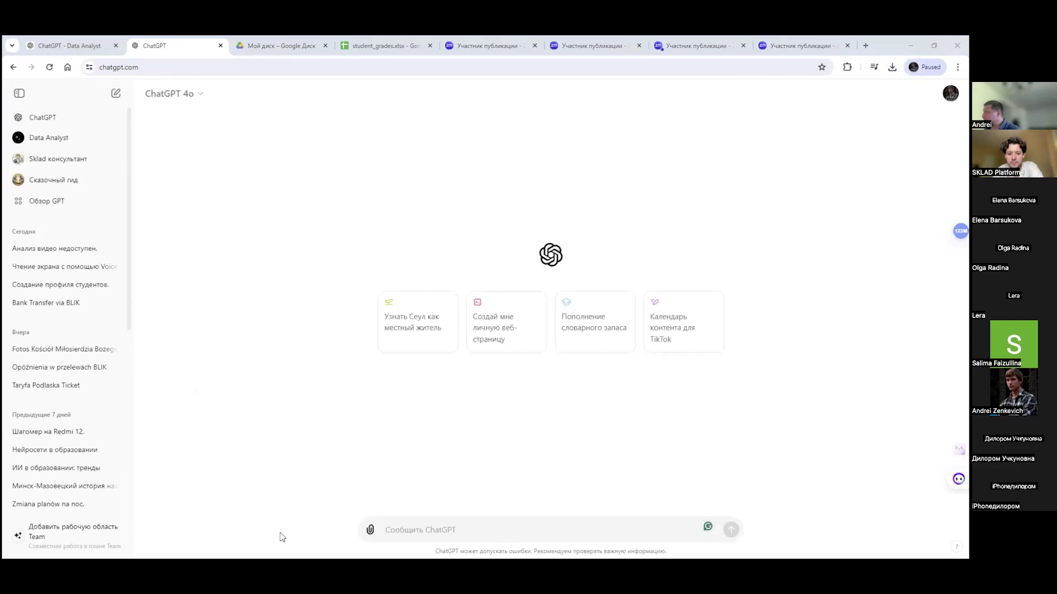
Step: Attach the Russian auto-generated video transcript in the Data Analyst GPT and send the request "Сделай краткую выжимку из видео"
drag(280, 538, 481, 530)
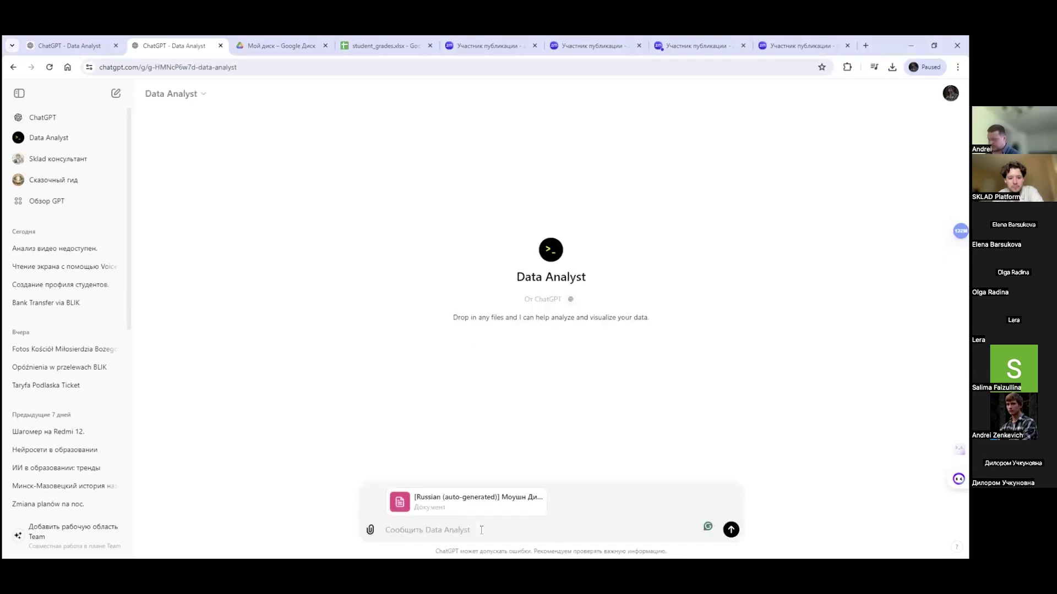
text(Сделай )
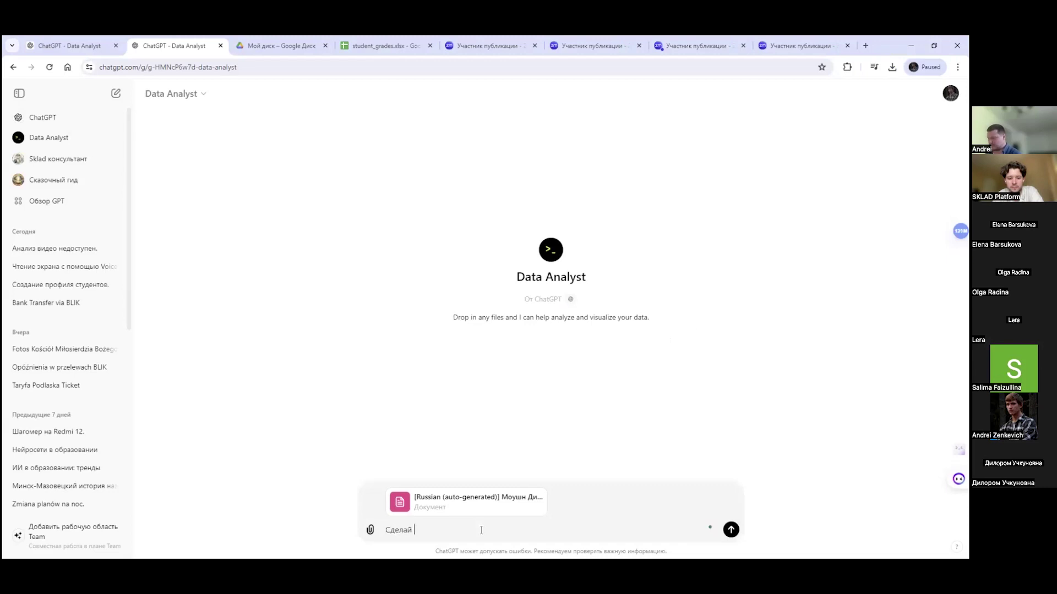
text(краткую выжимку из видео)
key(Return)
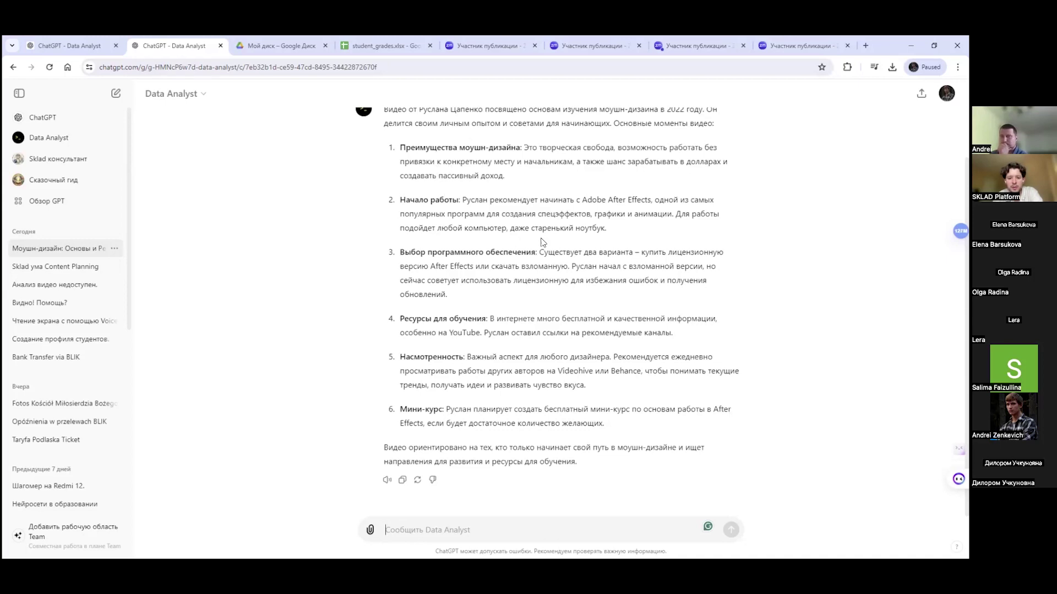
Step: Quote the summary's point "Ресурсы для обучения" in a new message and send it with the request "уточни и дай ссылки"
drag(687, 339, 393, 318)
key(ctrl+c)
click(457, 529)
key(ctrl+v)
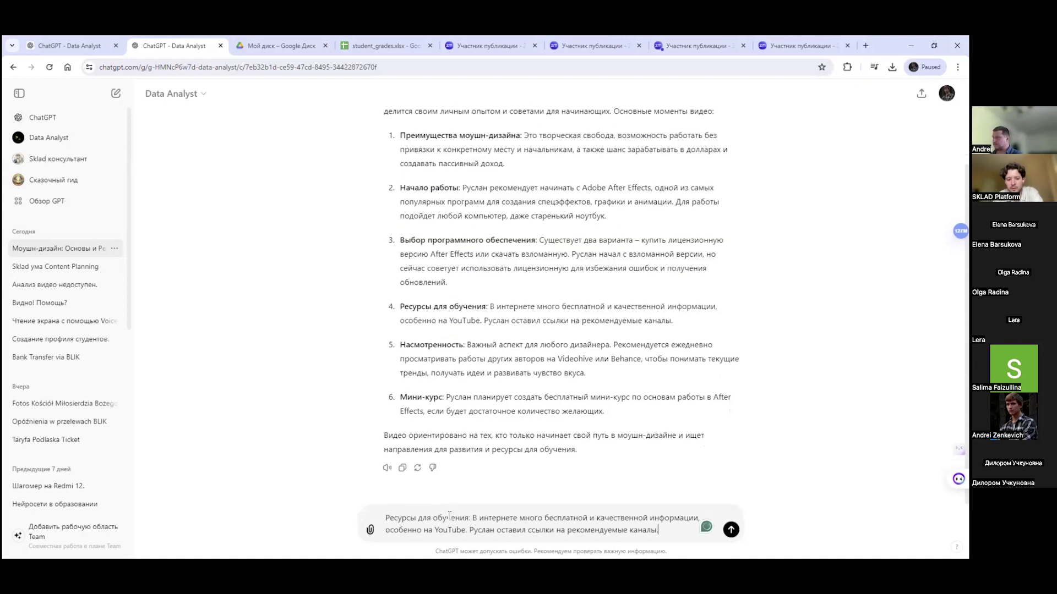
key(shift+Return)
key(shift+Return)
key(shift+Return)
text(уточни и дай ссылки)
key(Return)
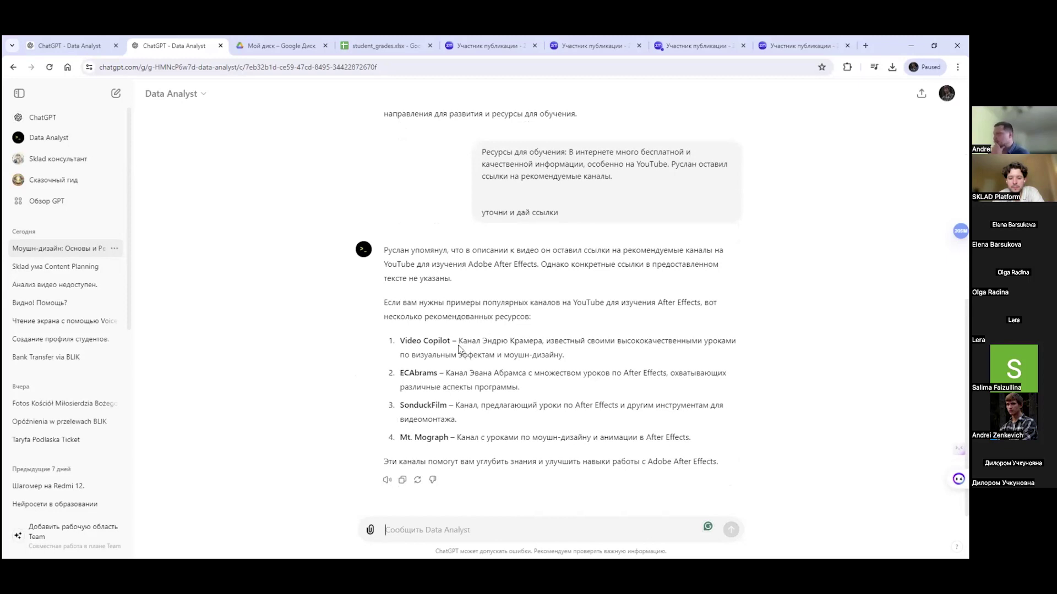
Step: Ask Data Analyst about its analysis and chart types: "какие виды анализа и типы диограм ты умеешь строить?"
scroll(458, 348, up, 3)
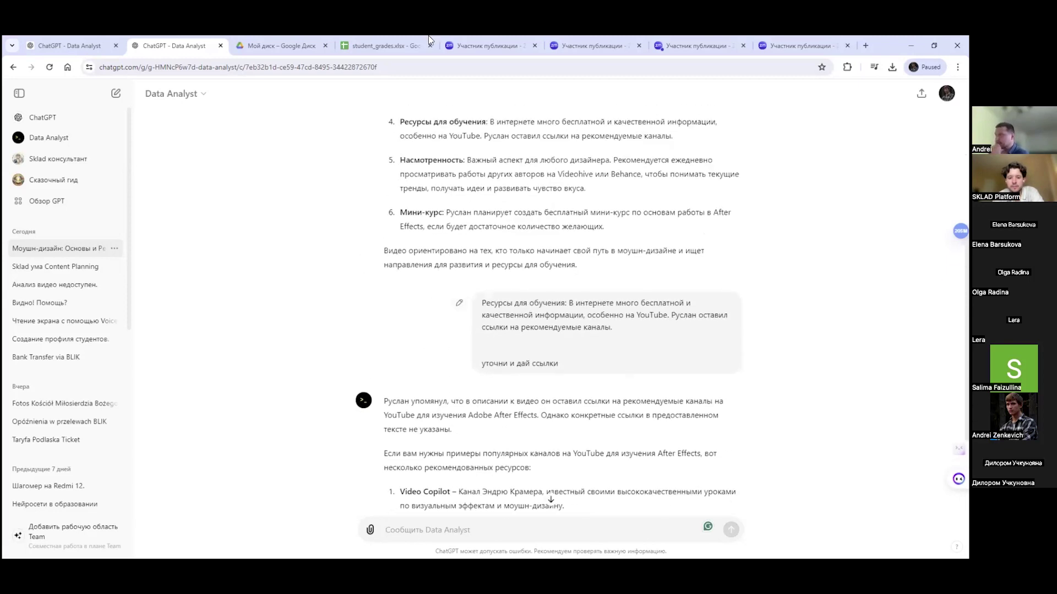
mouse_move(386, 39)
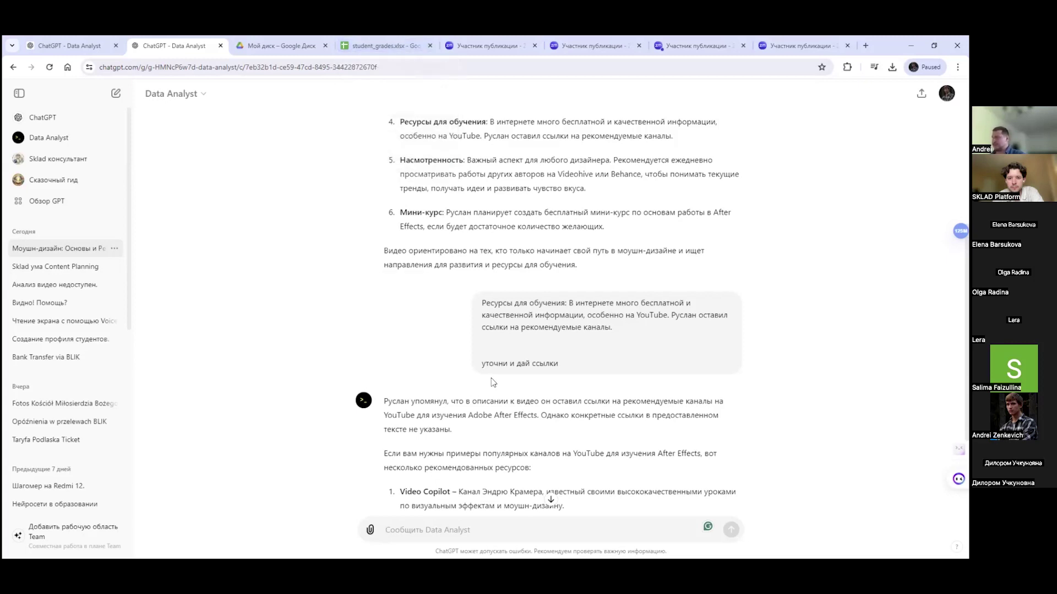
scroll(503, 427, down, 3)
click(407, 530)
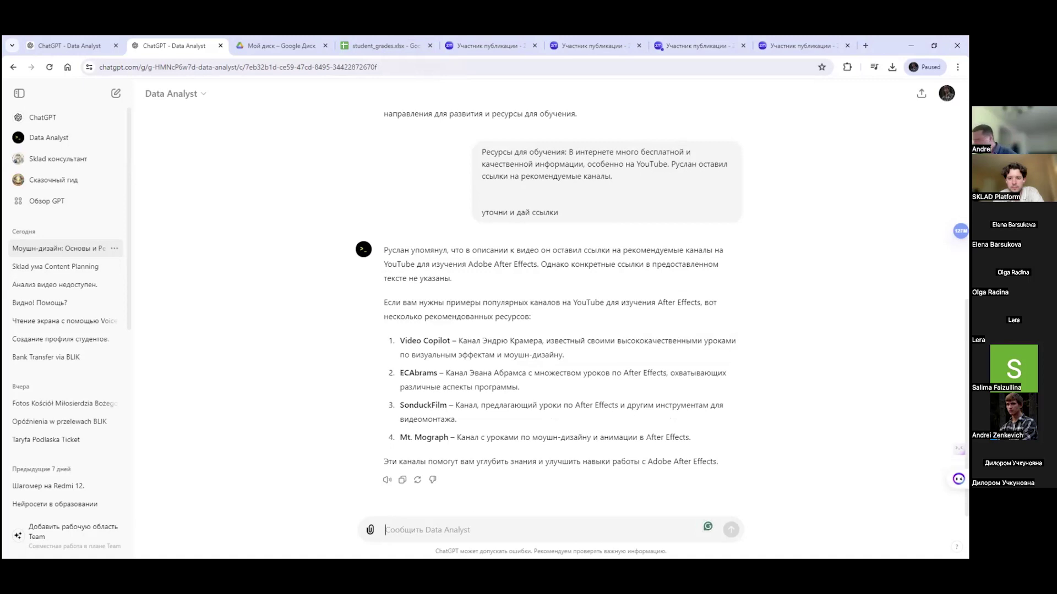
click(464, 537)
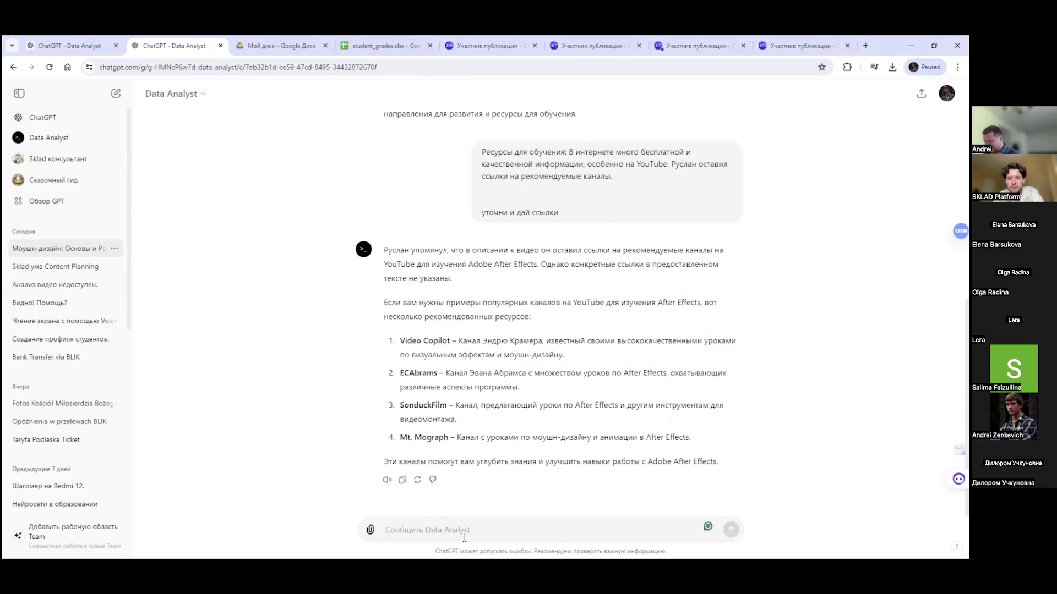
text(какие в)
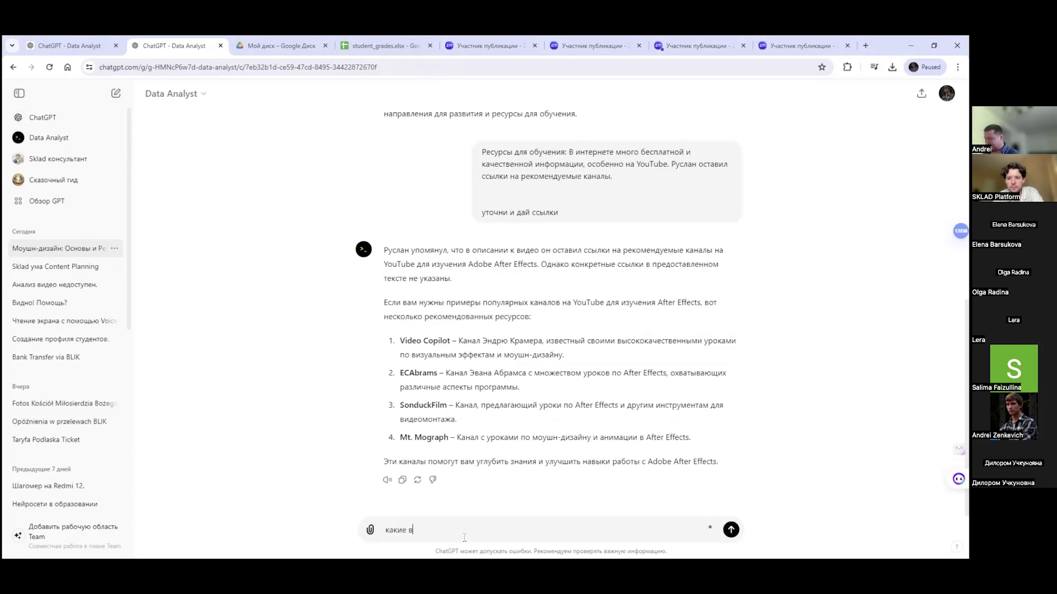
text(иды анализа и типы)
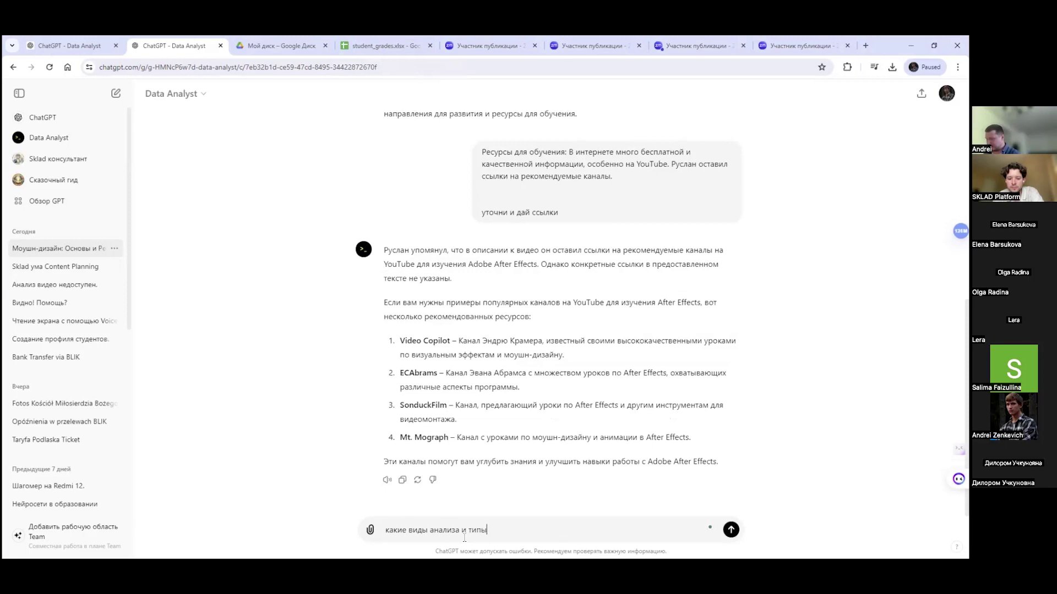
text( диограм ты умеешь строить)
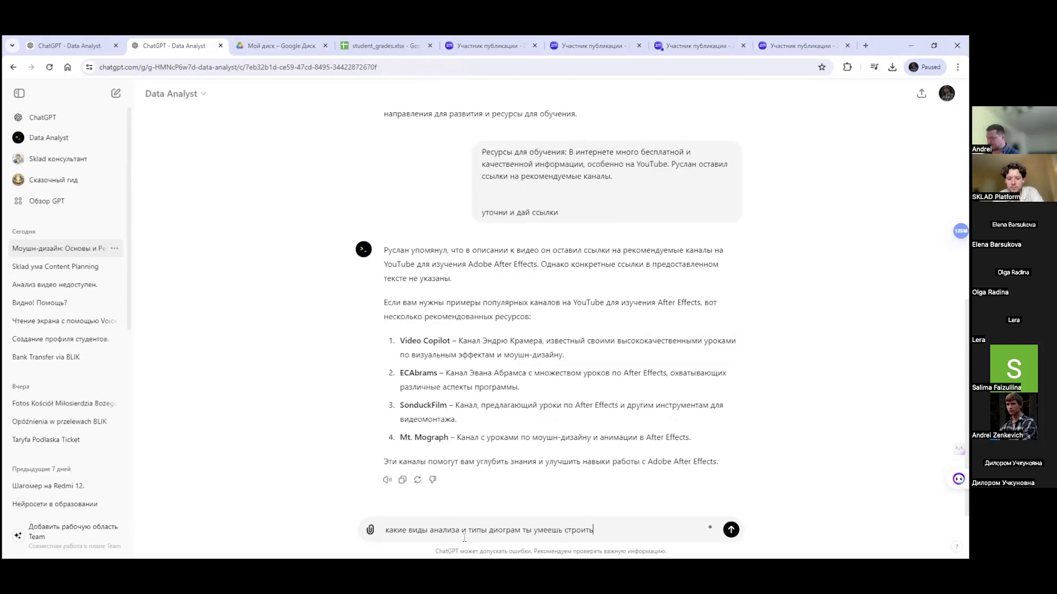
text(?\)
key(Return)
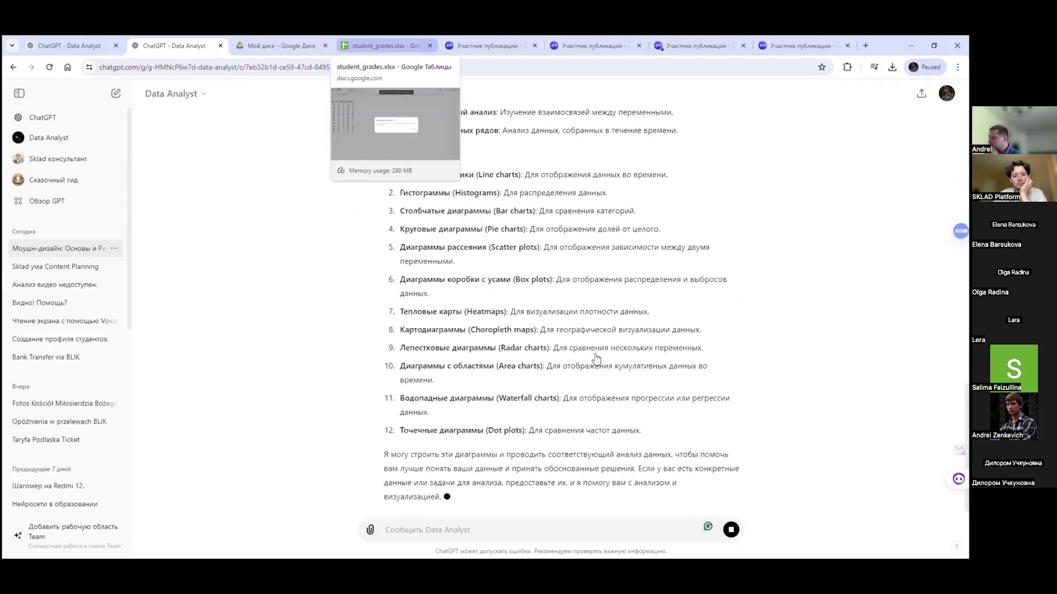
Step: Try to open the student_grades.xlsx spreadsheet in Google Sheets by signing back in, and return to the Data Analyst chat
click(384, 46)
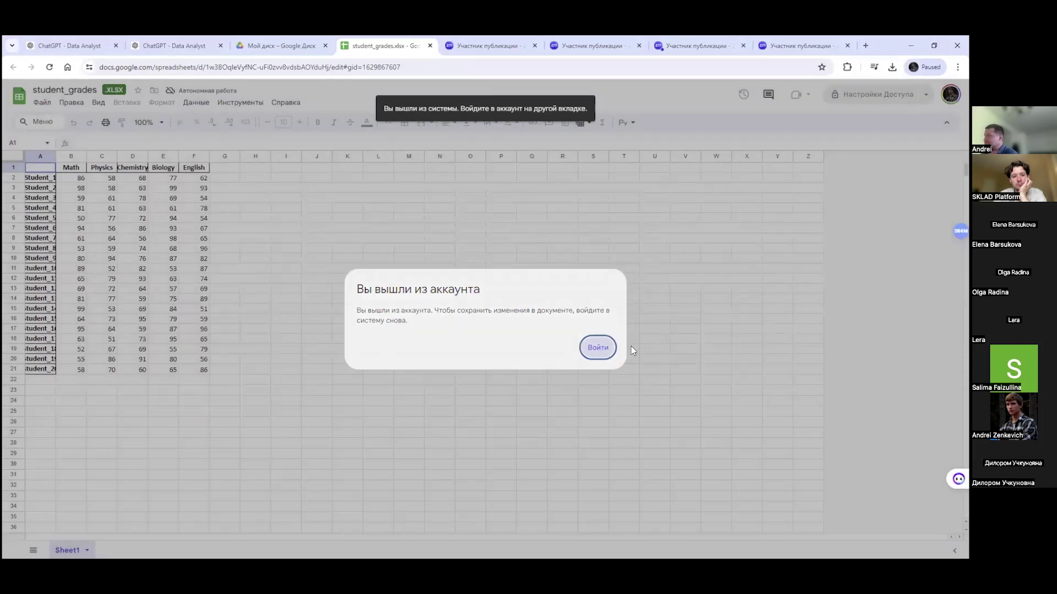
click(584, 347)
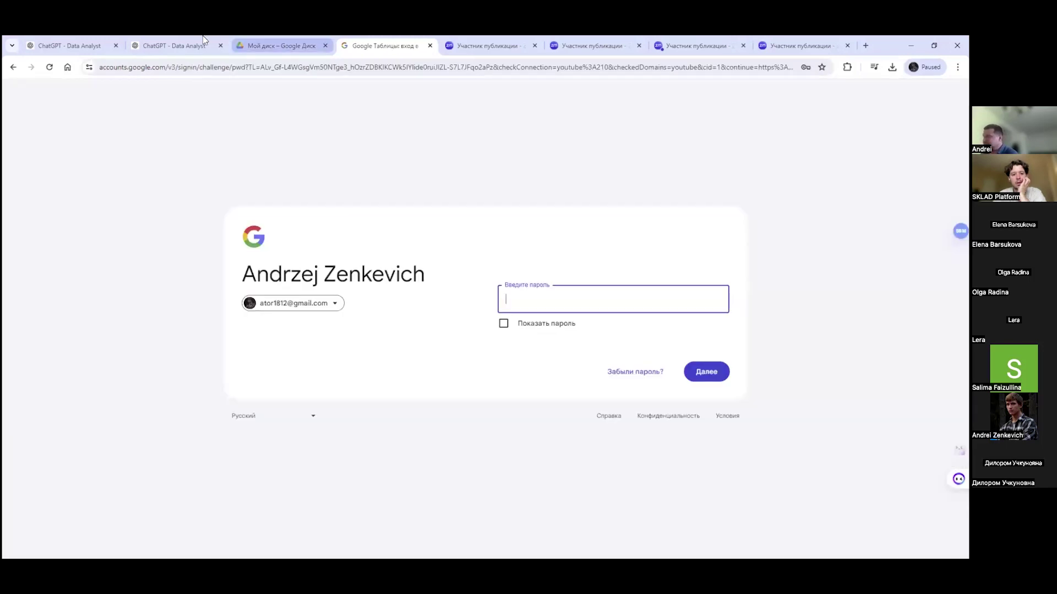
key(ctrl+shift+Tab)
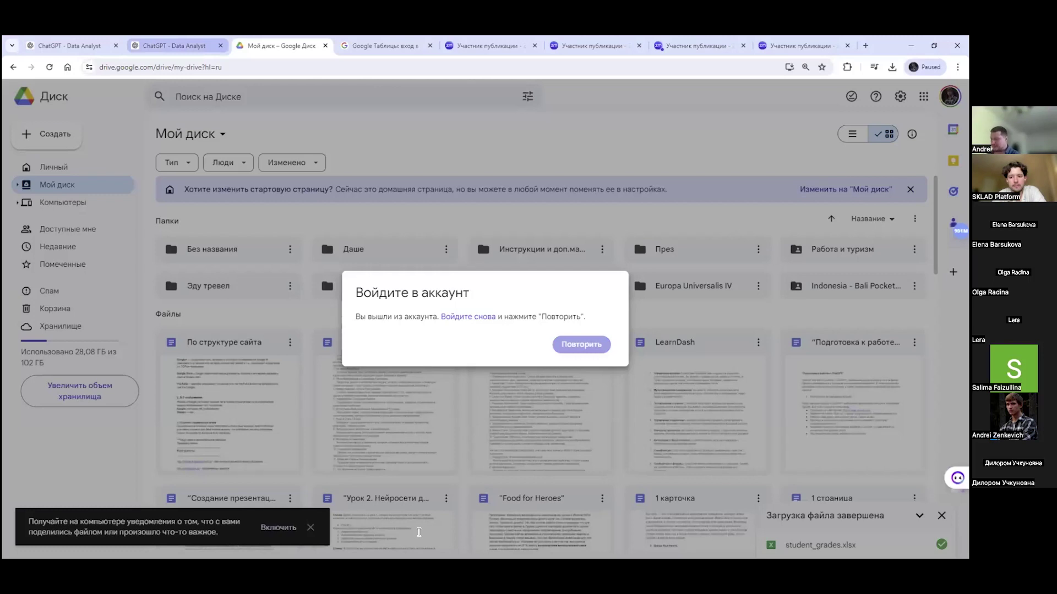
key(ctrl+shift+Tab)
Step: Send the request "Создай таблицу с ФИО 20 студентов и их оценки за семестр по 5 предметам"
text(Создай таблицу с Ф)
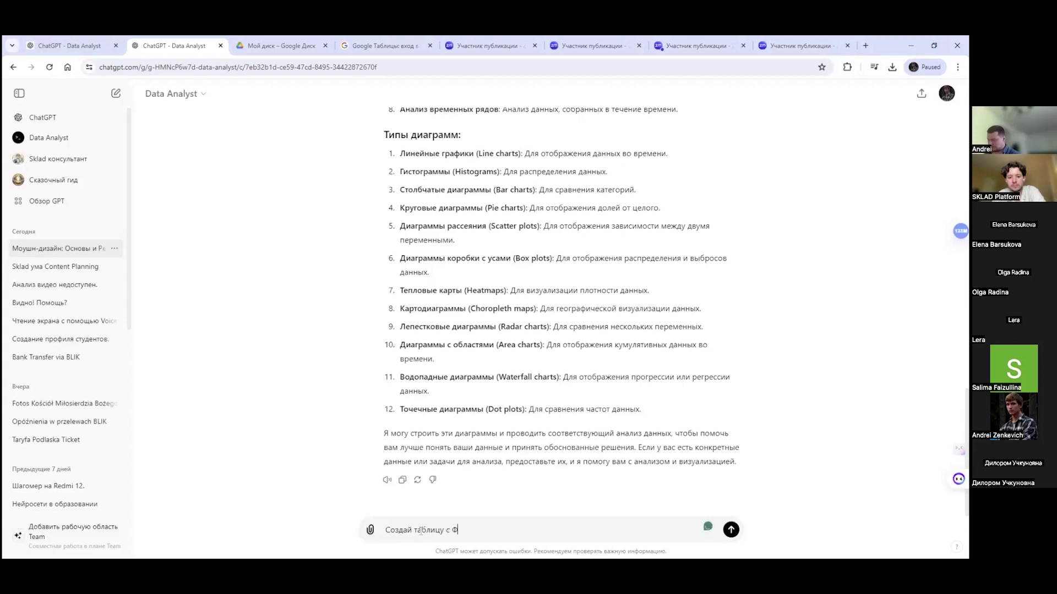
text(ИО 20 студентов и их оценки )
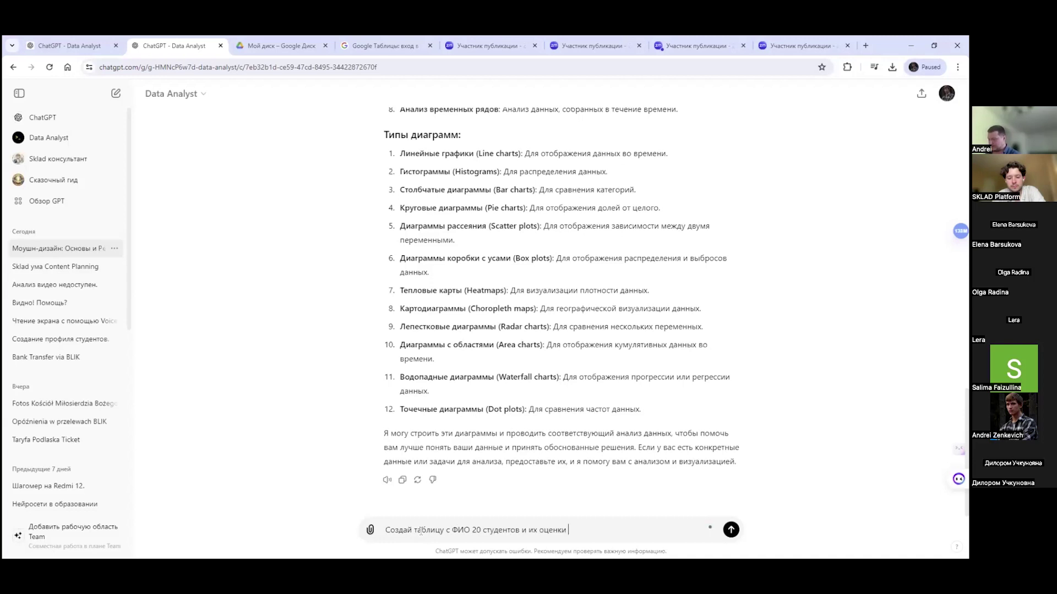
text(за ме)
key(BackSpace)
key(BackSpace)
text(семестр по )
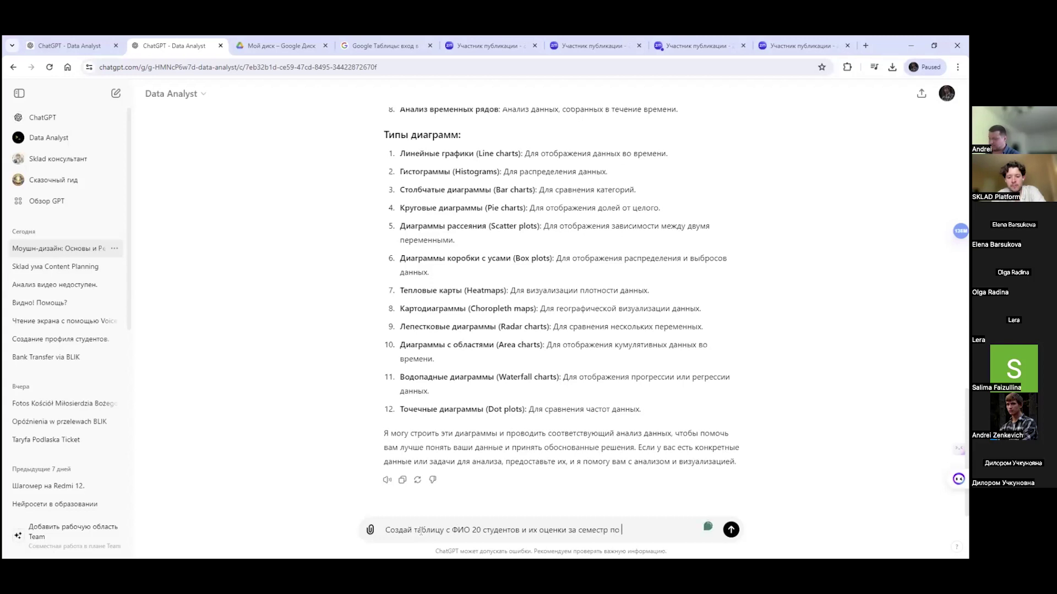
text(5 пре)
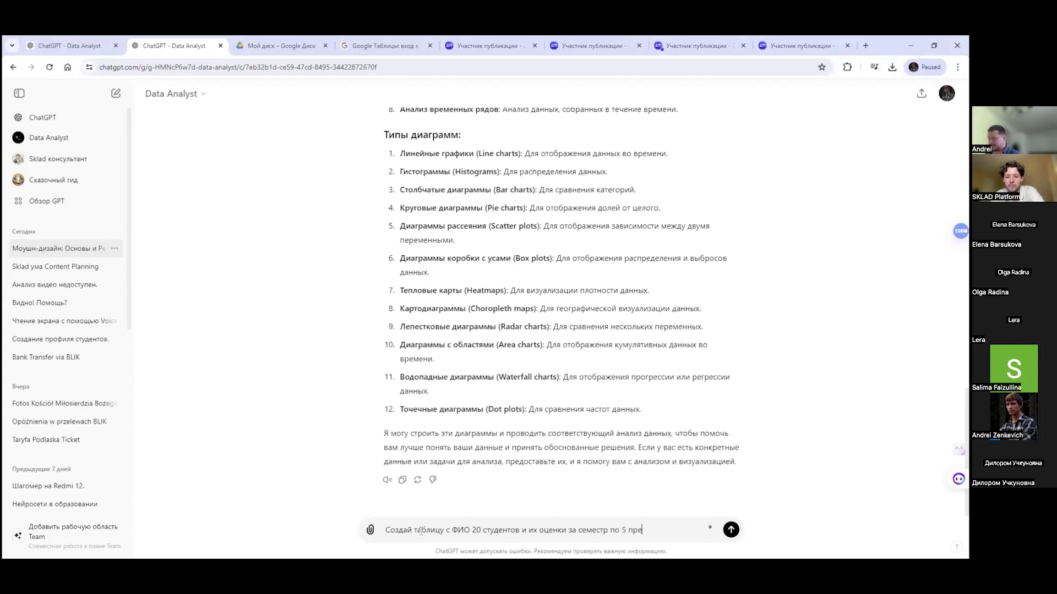
text(дметам)
key(Return)
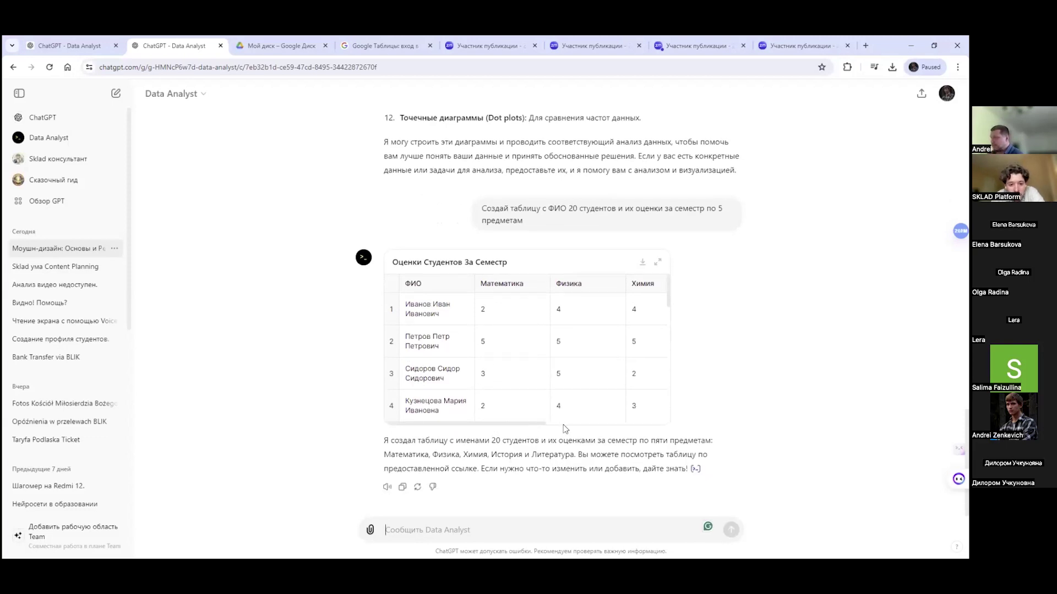
Step: Look through the generated grades table and request it as a file with "Сбрось мне файлом"
click(602, 424)
click(446, 424)
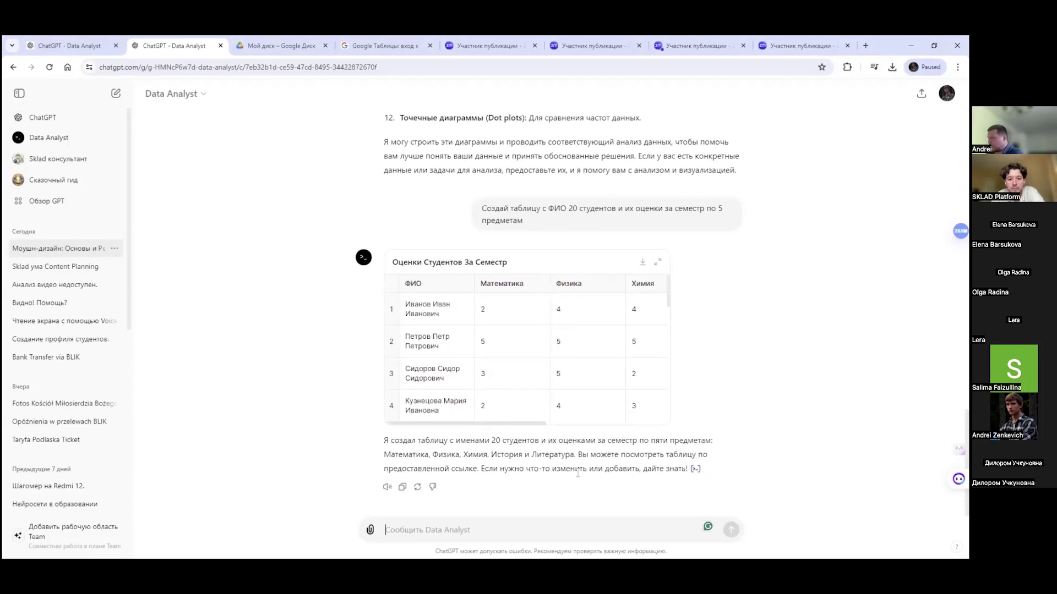
scroll(560, 341, down, 3)
click(465, 531)
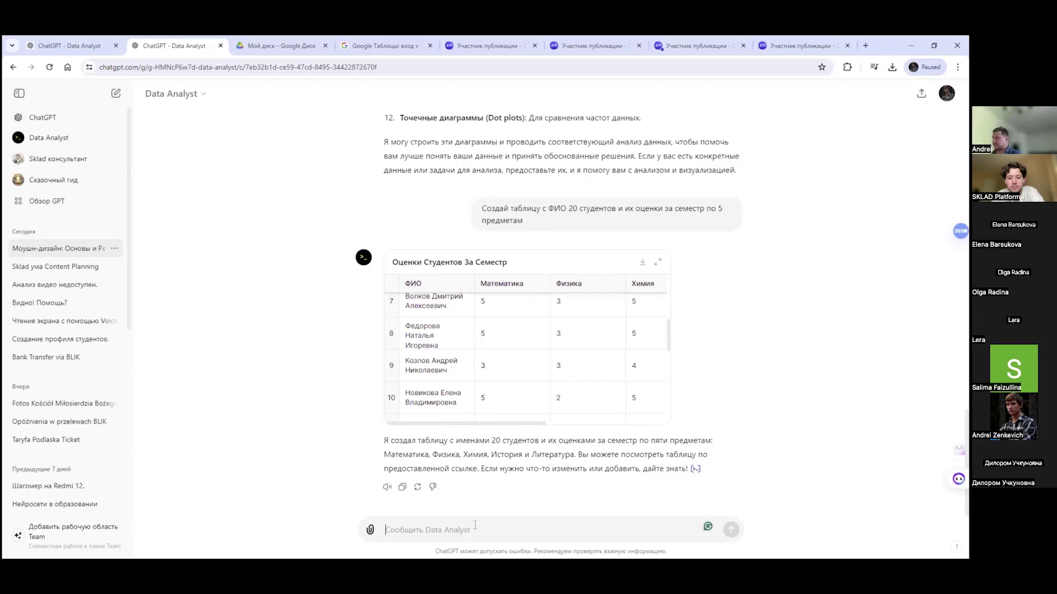
text(Сделай файл)
key(ctrl+a)
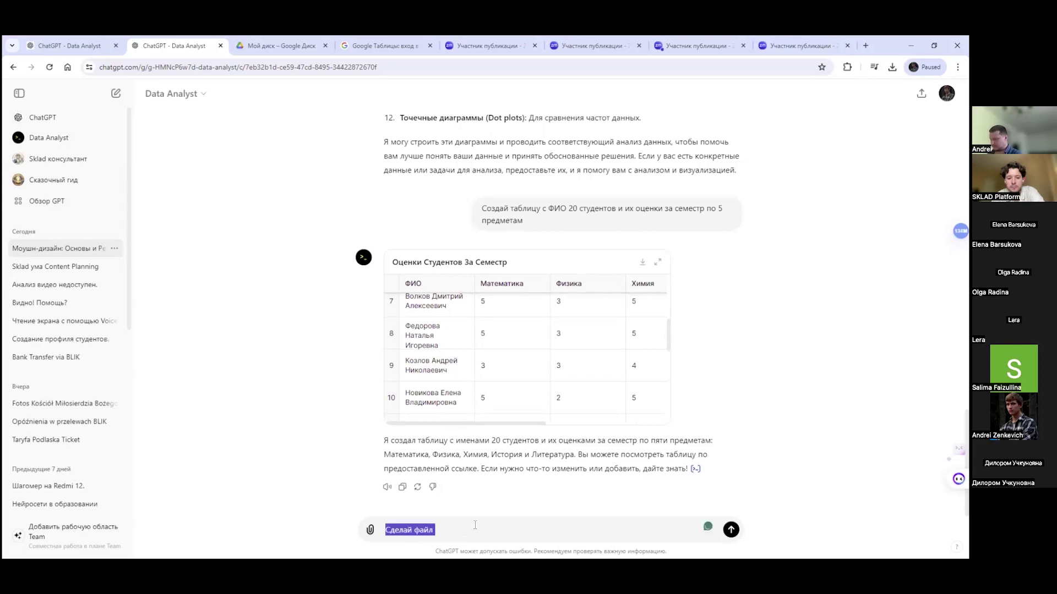
text(Сбрось м)
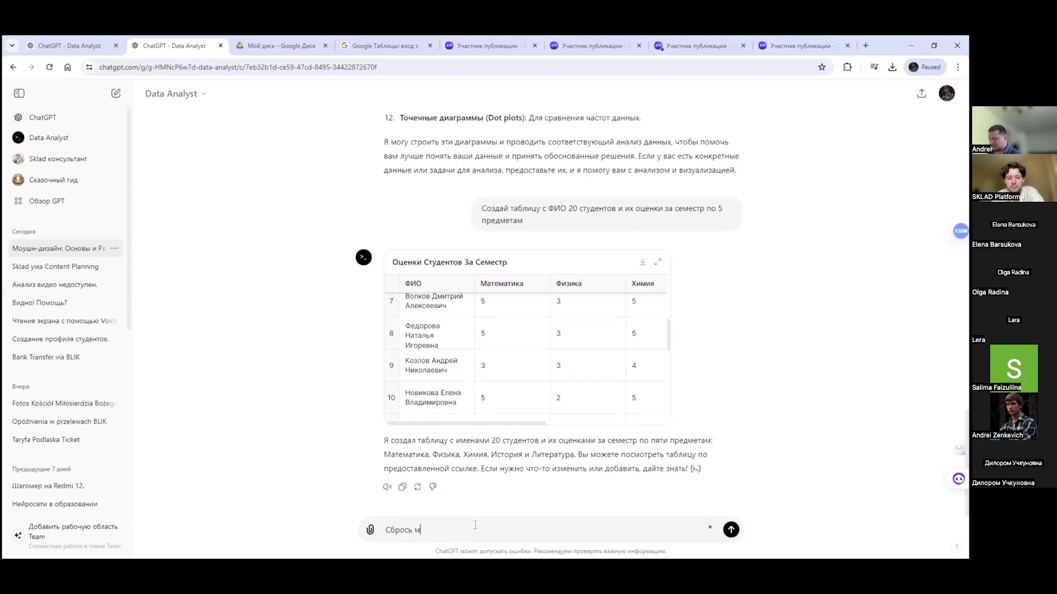
text(не файлом)
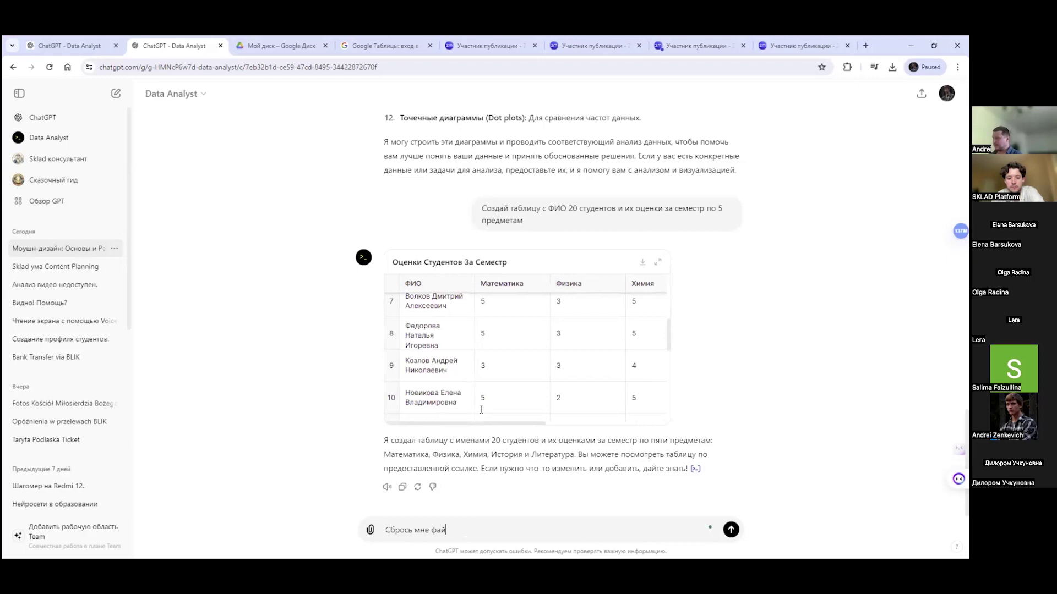
key(Return)
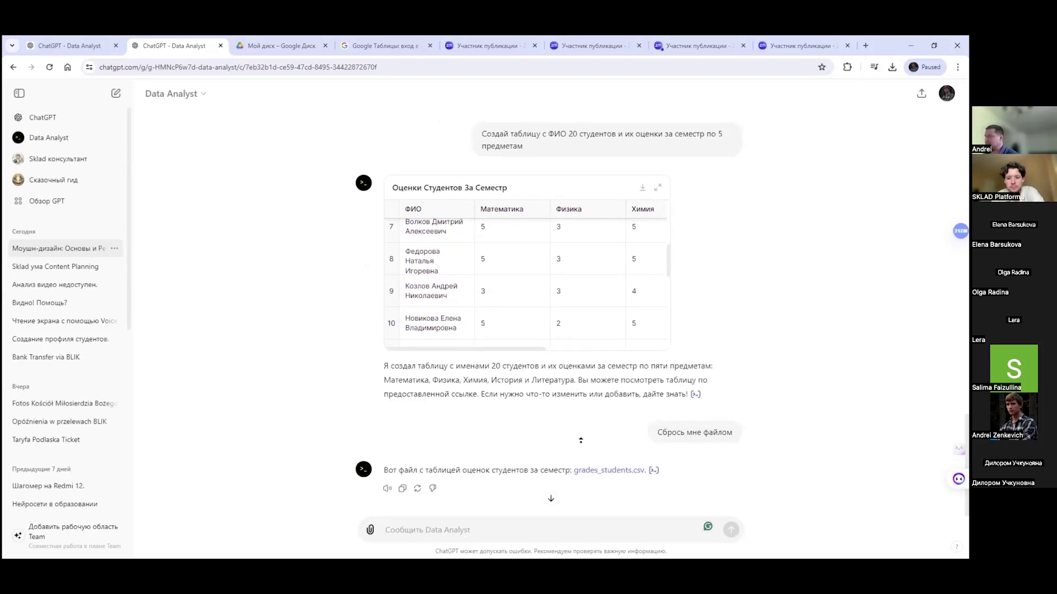
Step: Send the request "Построй Гистограмму на основе этих данных" for the grades table and look through the resulting charts
scroll(589, 439, up, 1)
scroll(589, 440, down, 1)
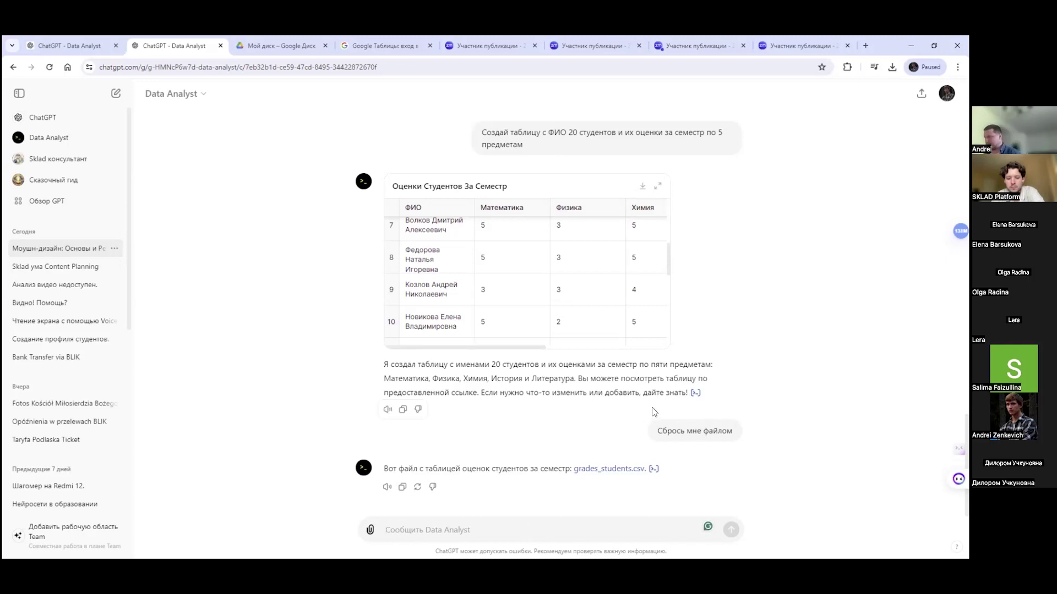
scroll(585, 321, up, 10)
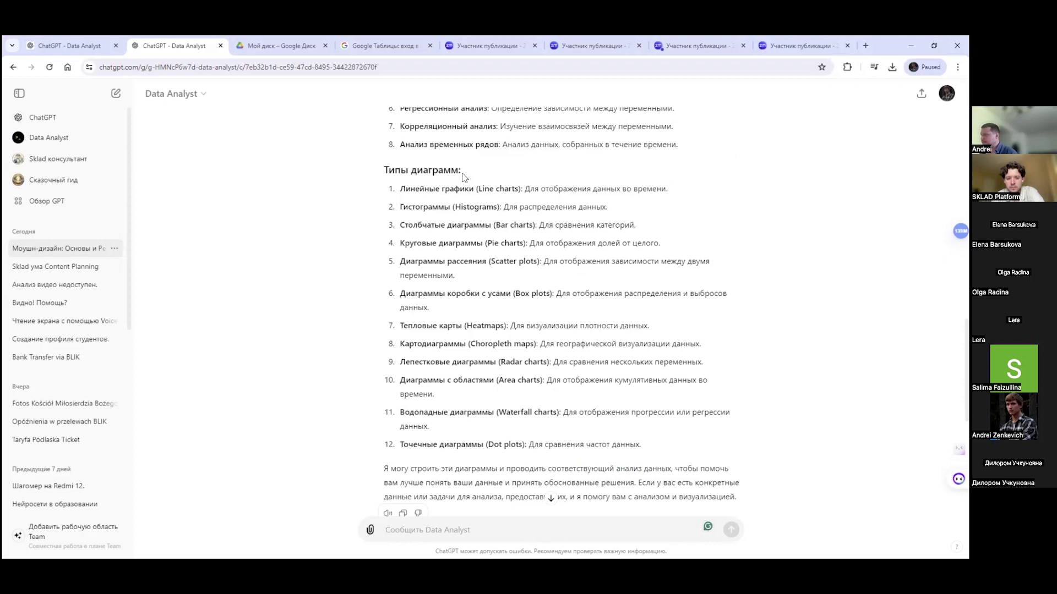
scroll(587, 292, down, 10)
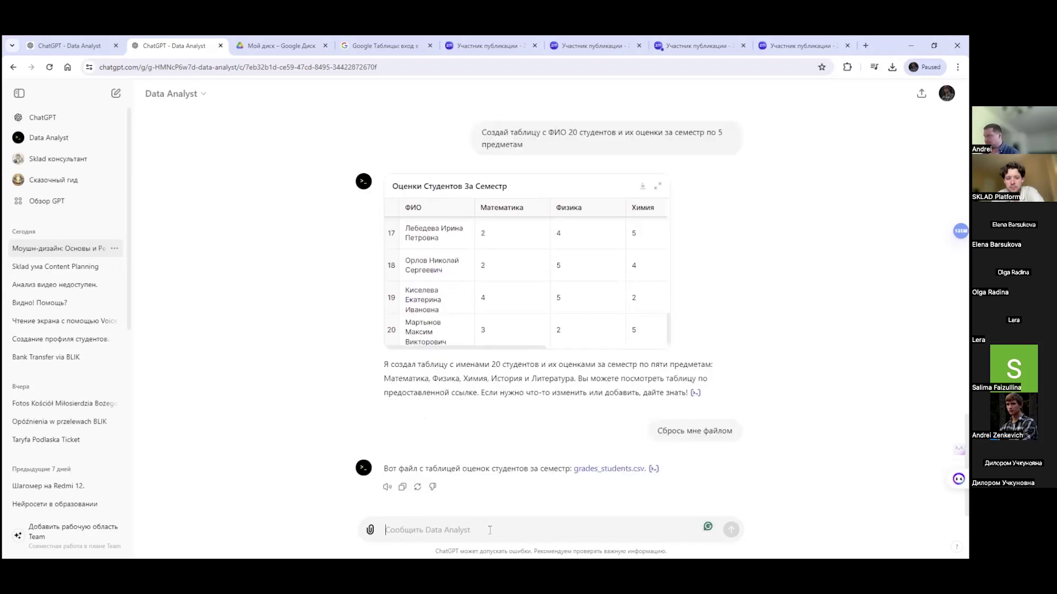
text(Под)
key(BackSpace)
text(строй)
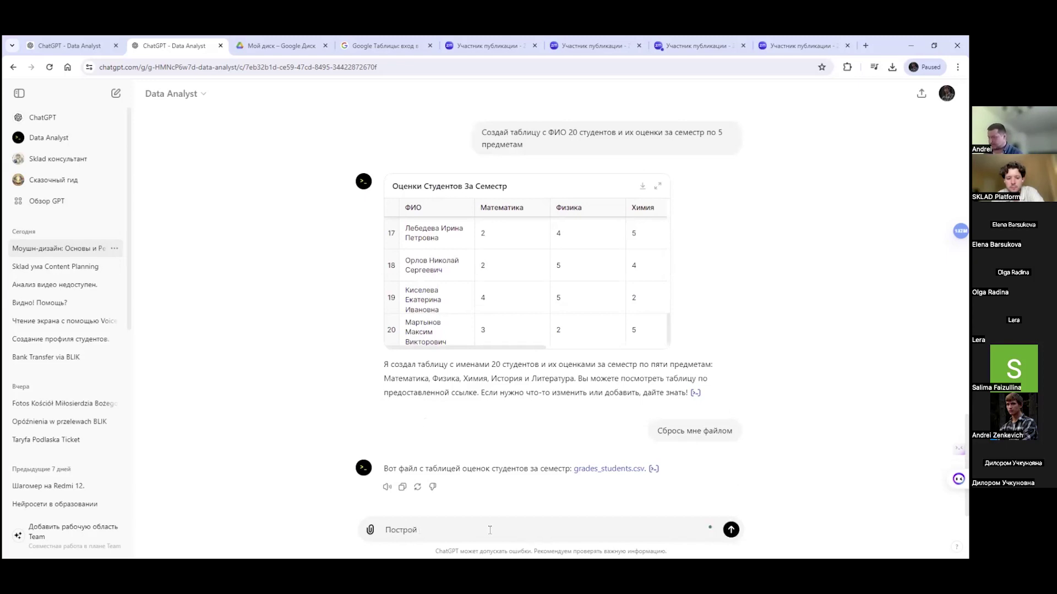
text( Гистограмму на основе этих данныхз)
key(BackSpace)
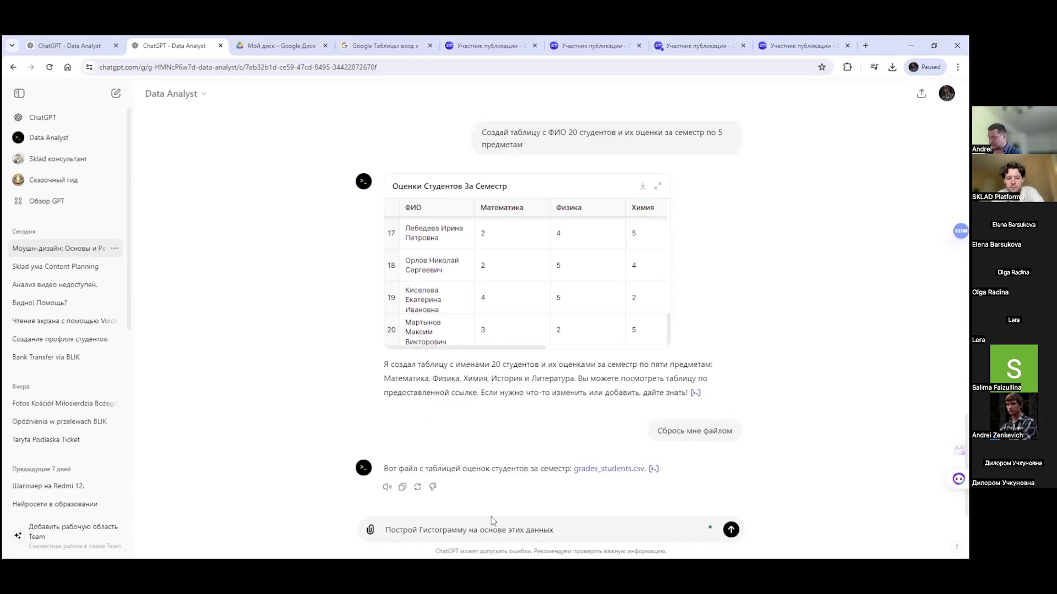
key(Return)
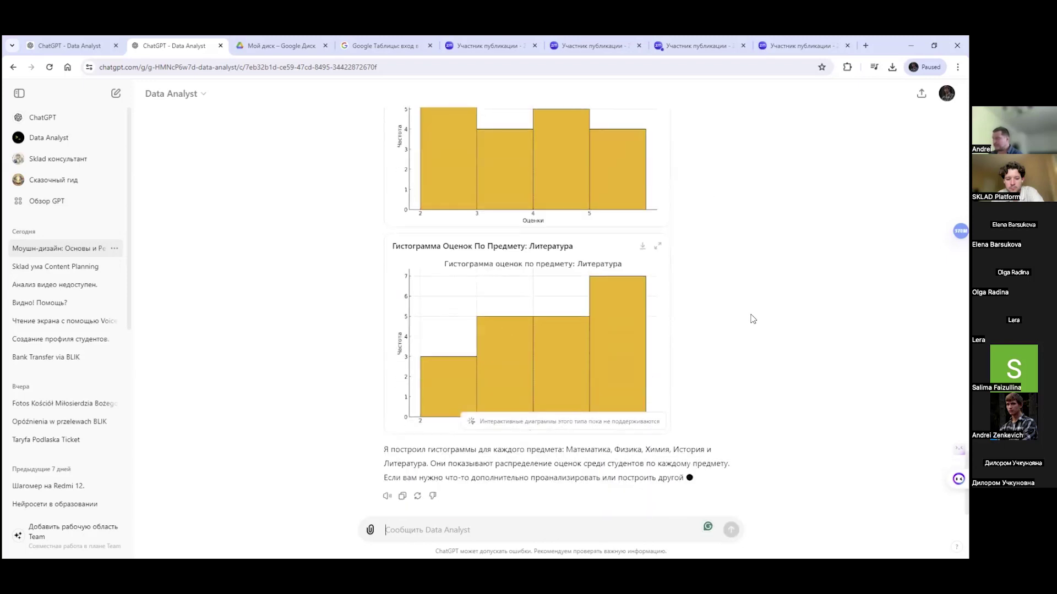
scroll(749, 317, up, 5)
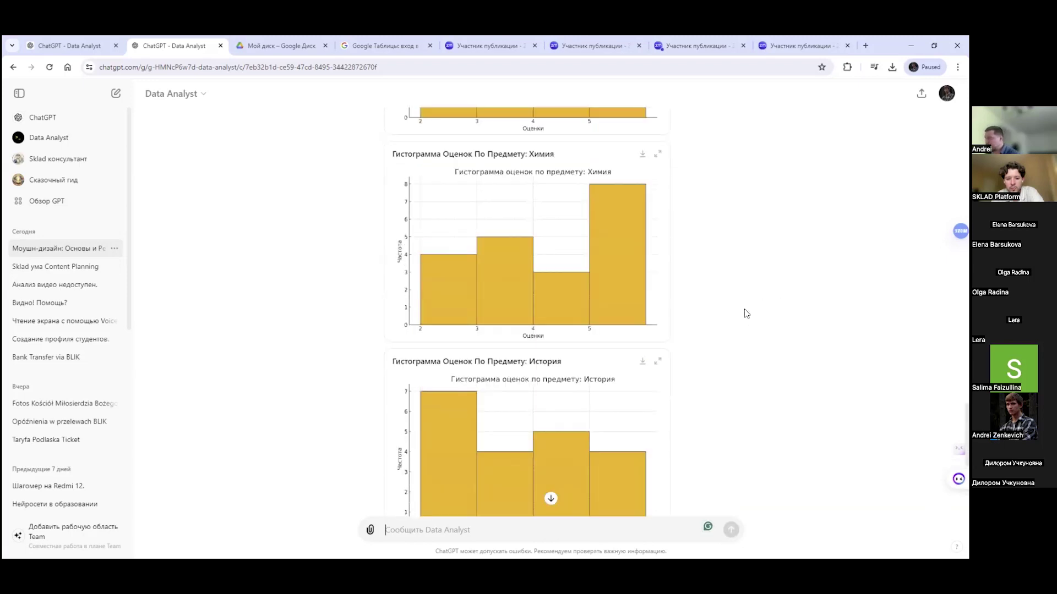
scroll(746, 314, up, 10)
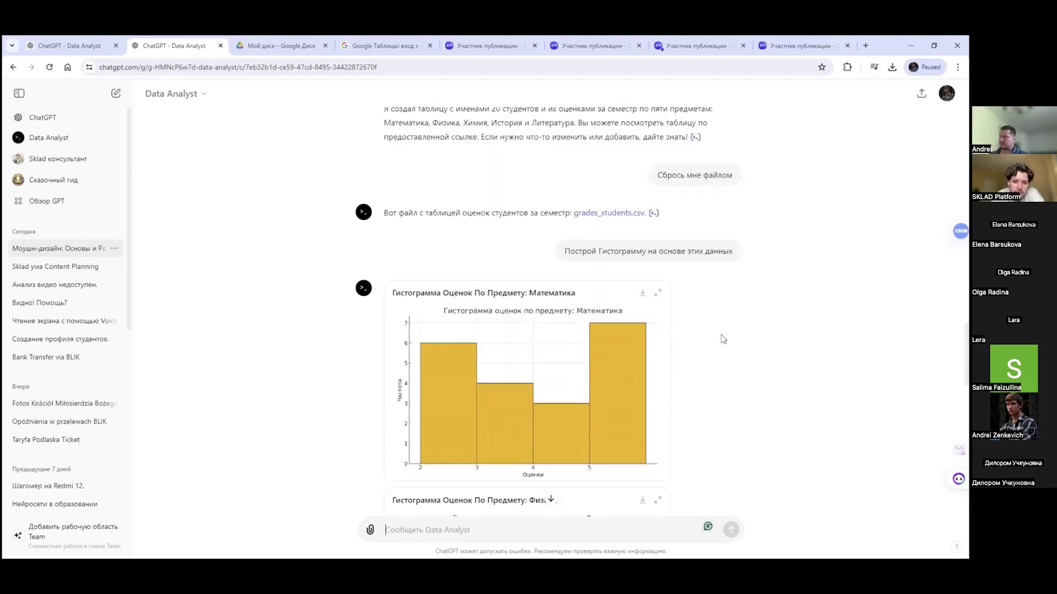
Step: Copy "Диаграммы рассеяния" from the earlier list of chart types and send it as a new request for the grades data
scroll(732, 330, down, 15)
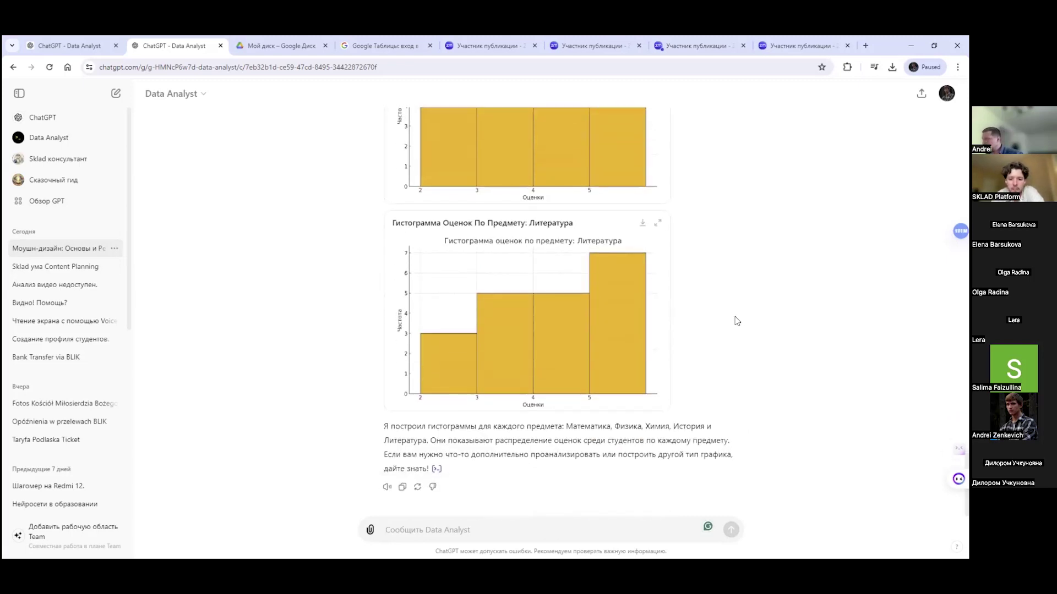
scroll(735, 325, up, 20)
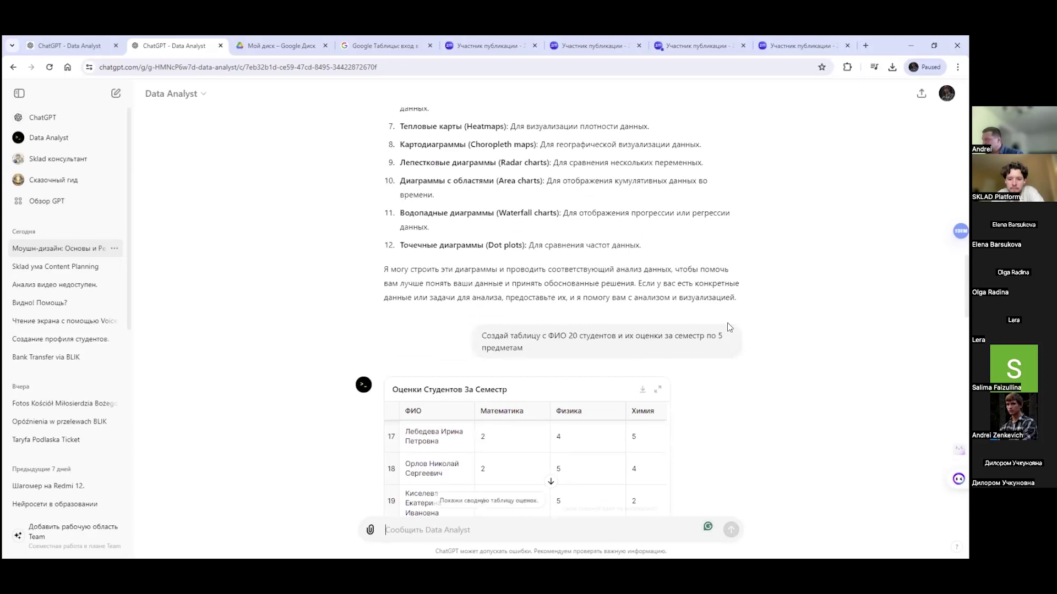
scroll(727, 324, up, 9)
scroll(605, 350, down, 5)
drag(462, 378, 400, 379)
drag(485, 314, 394, 316)
key(ctrl+c)
scroll(597, 439, down, 5)
scroll(597, 439, down, 15)
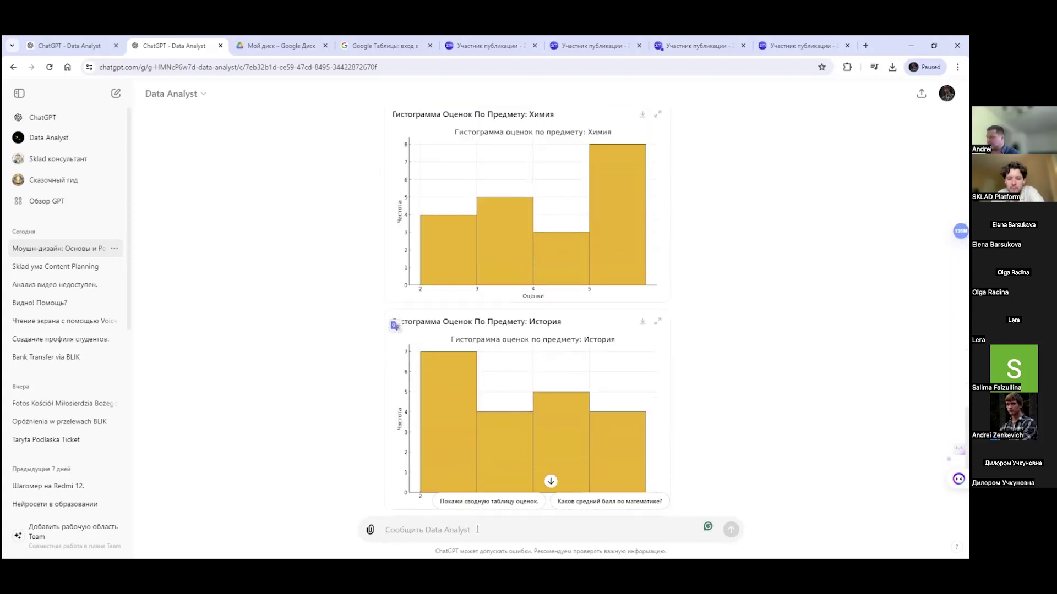
scroll(478, 441, down, 5)
key(ctrl+v)
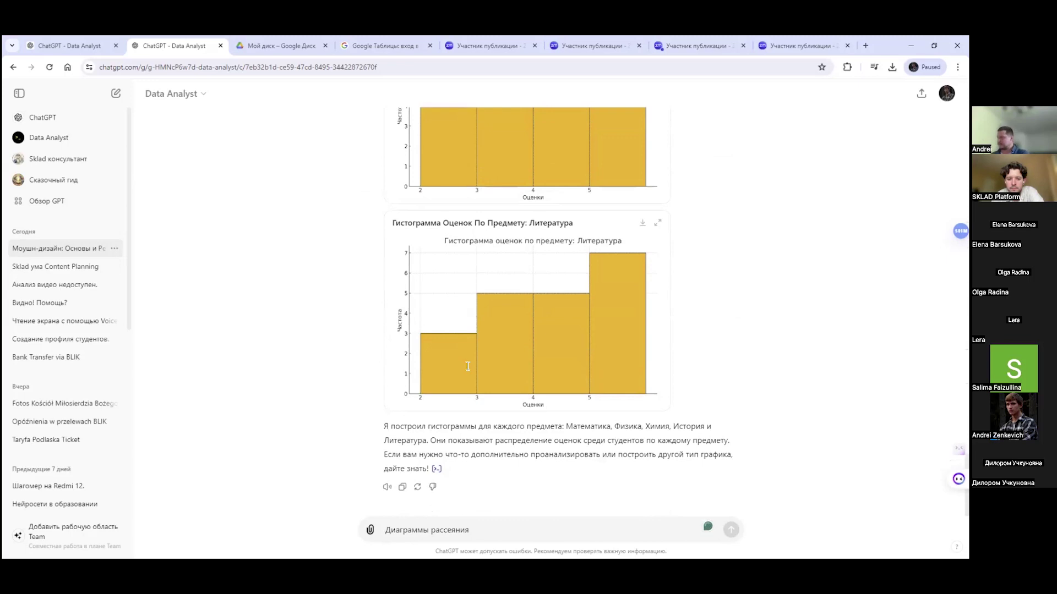
key(Return)
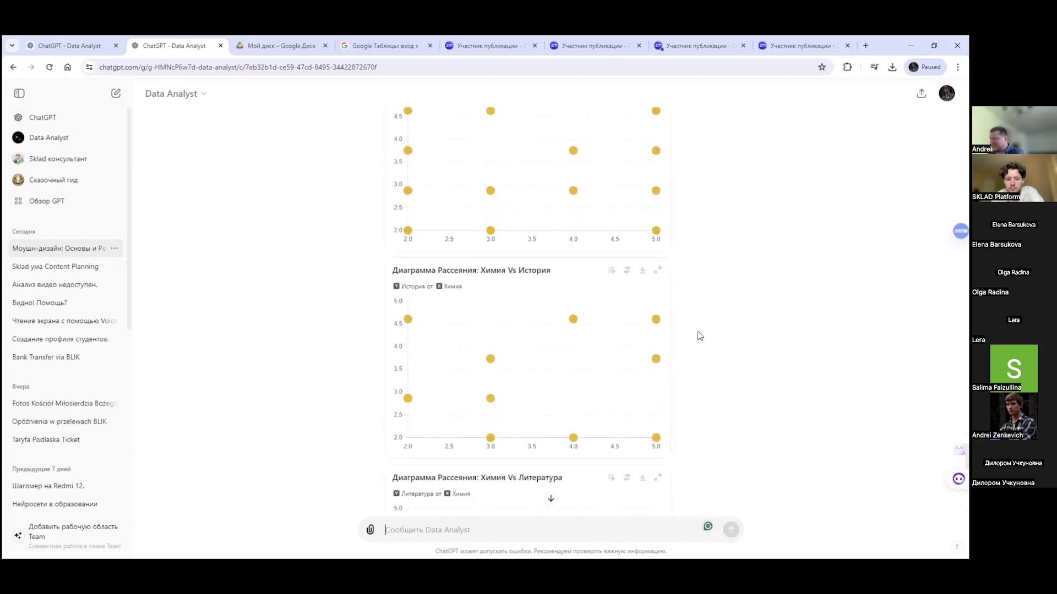
Step: Look through the generated scatter charts for the subject pairs and the closing explanation beneath them
scroll(702, 329, down, 3)
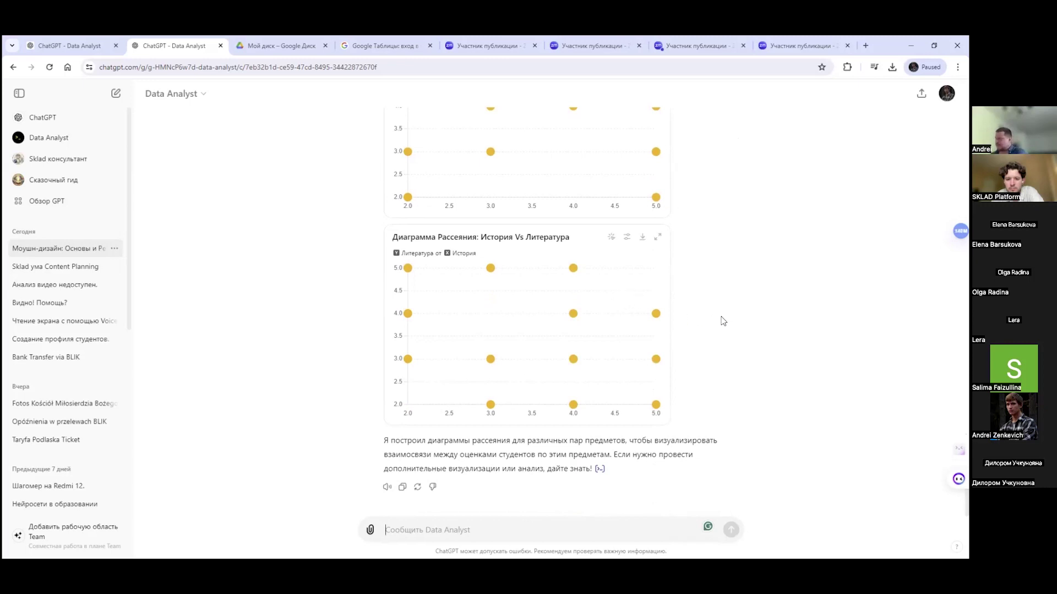
scroll(721, 316, up, 10)
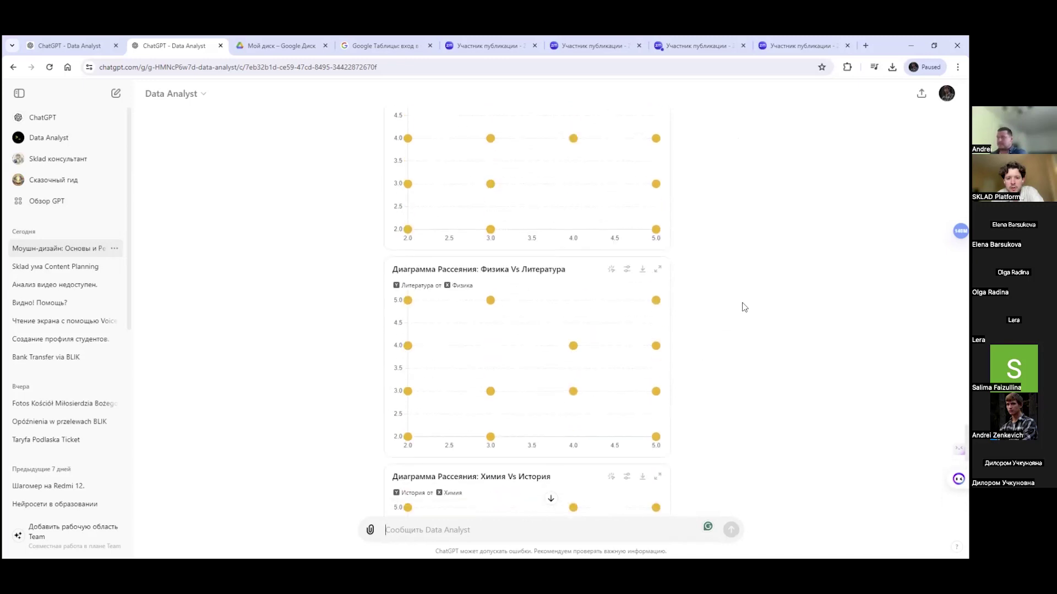
scroll(744, 307, down, 10)
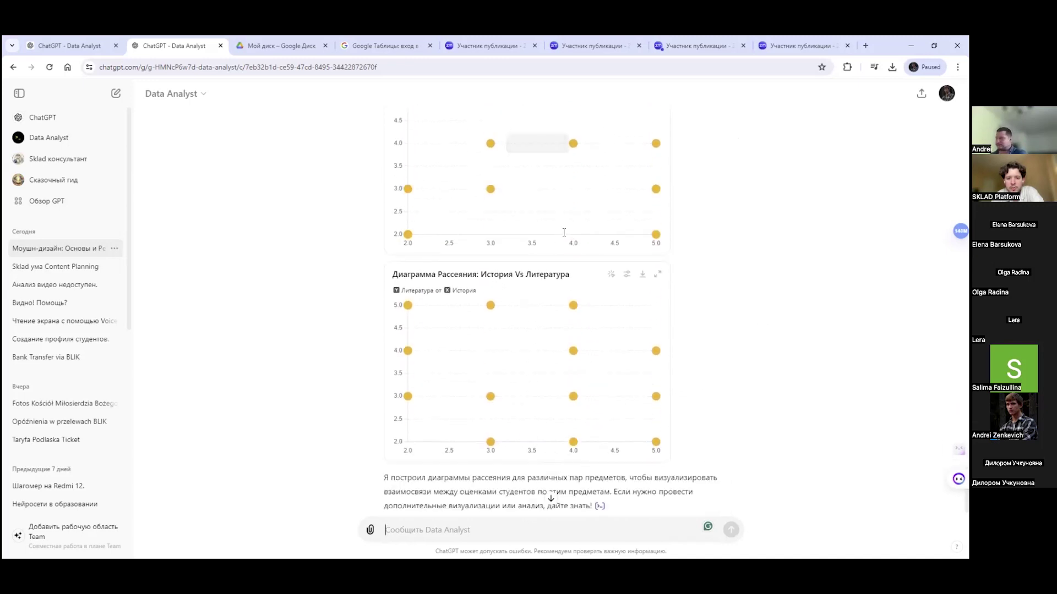
scroll(563, 233, down, 1)
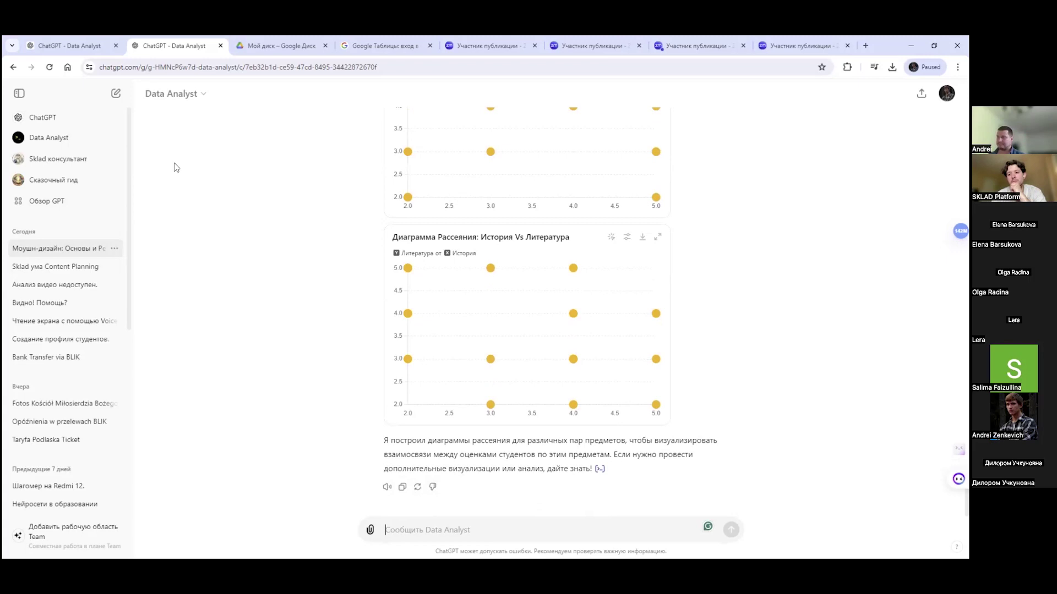
scroll(59, 429, down, 6)
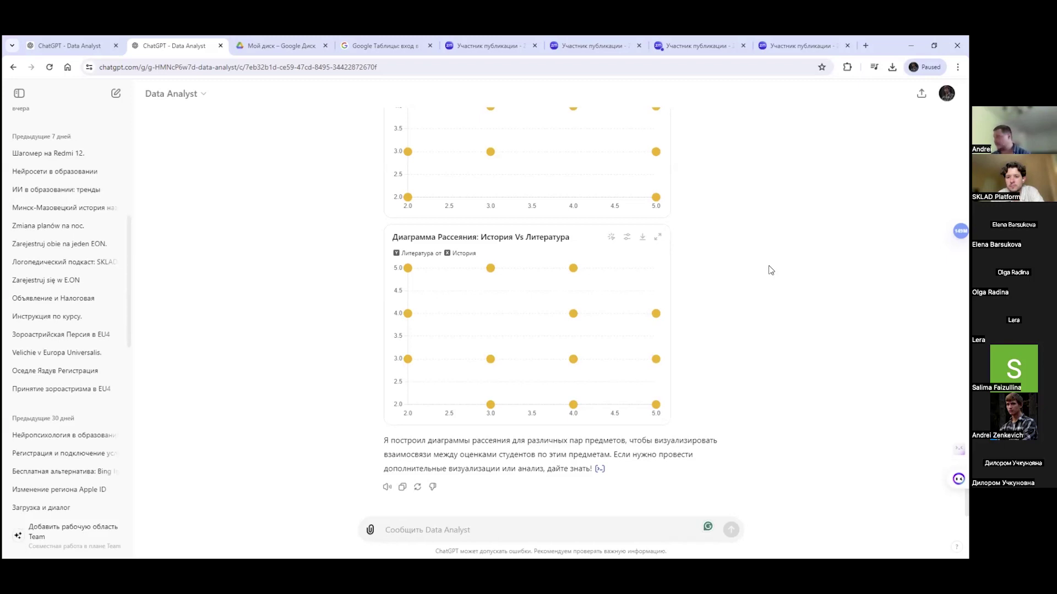
scroll(744, 268, up, 5)
scroll(744, 268, up, 15)
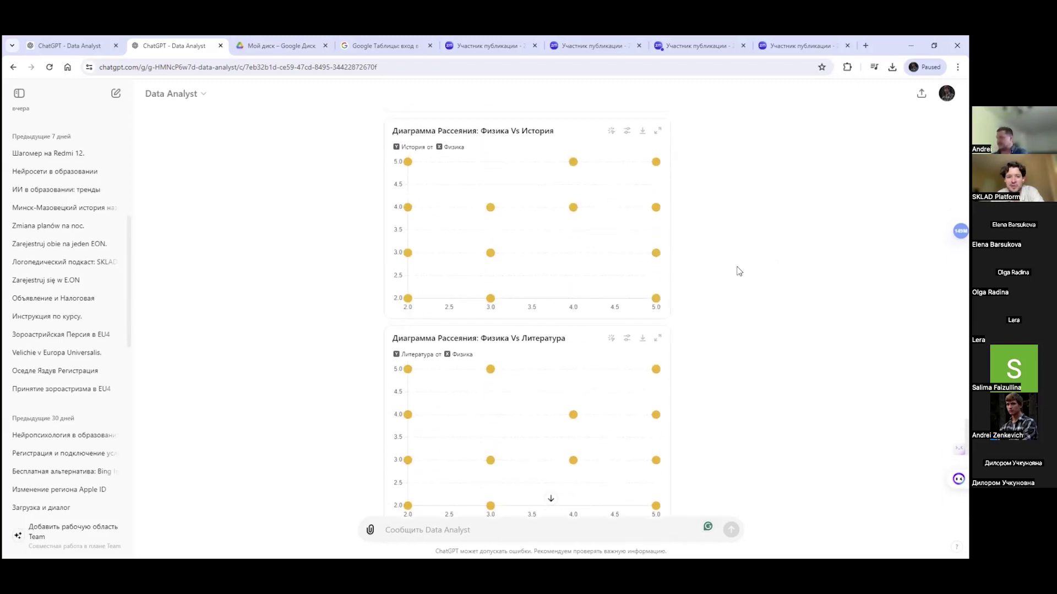
scroll(736, 277, up, 1)
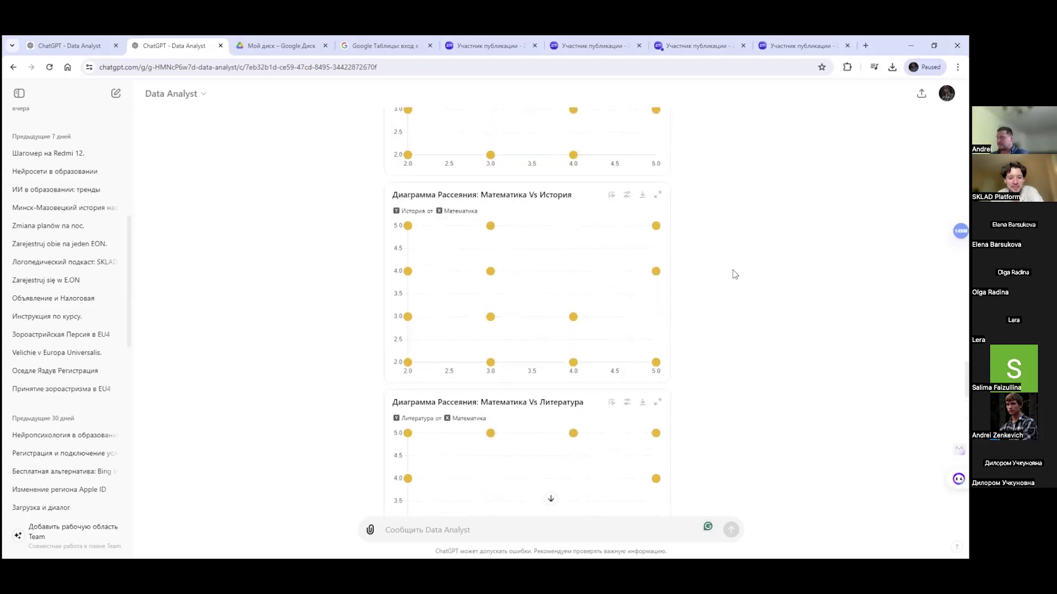
scroll(744, 278, down, 15)
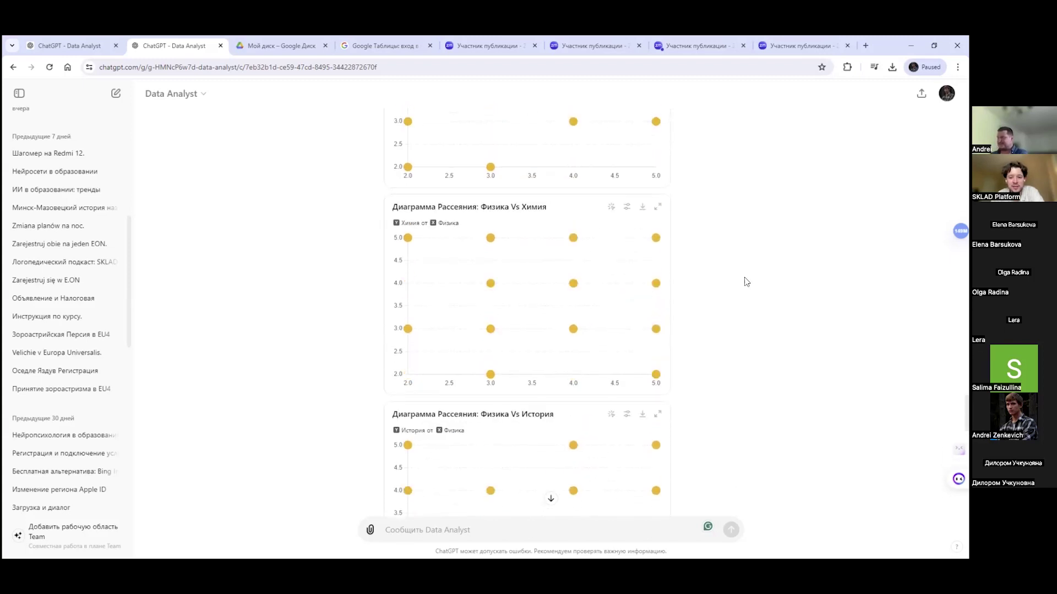
scroll(746, 277, down, 5)
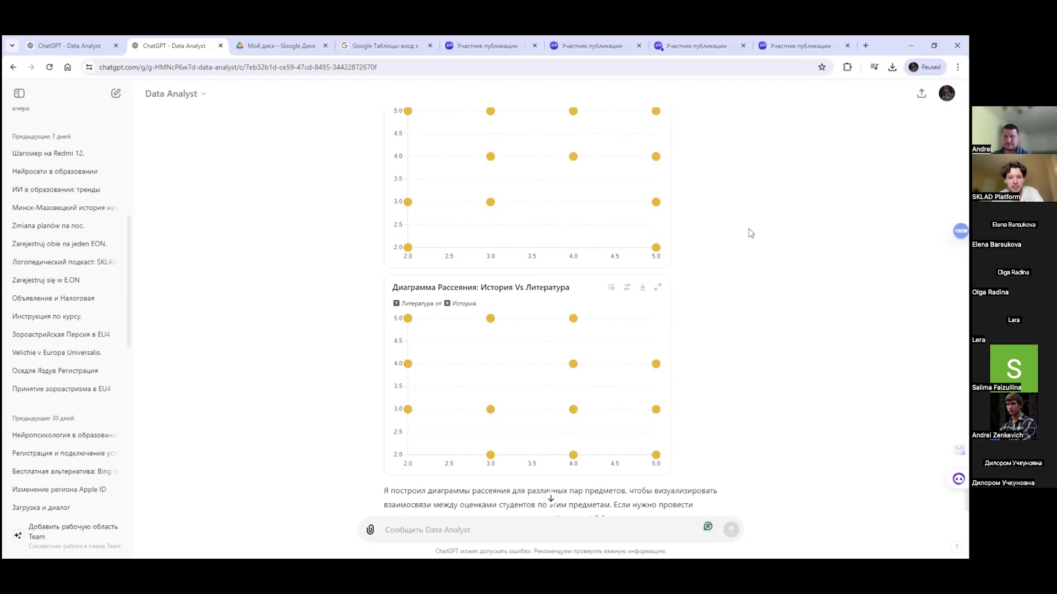
scroll(736, 273, down, 1)
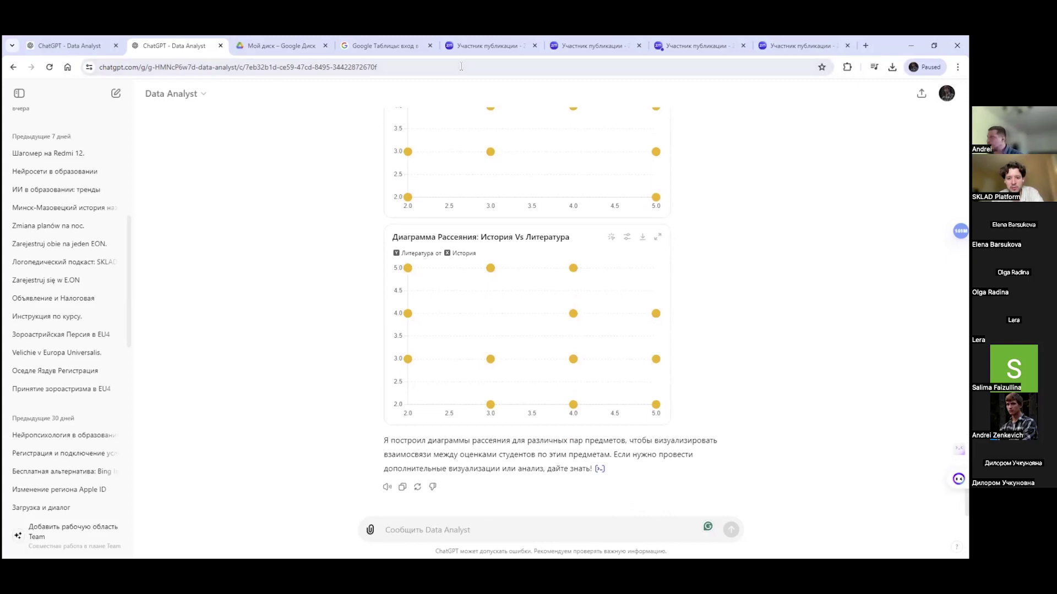
scroll(668, 319, down, 6)
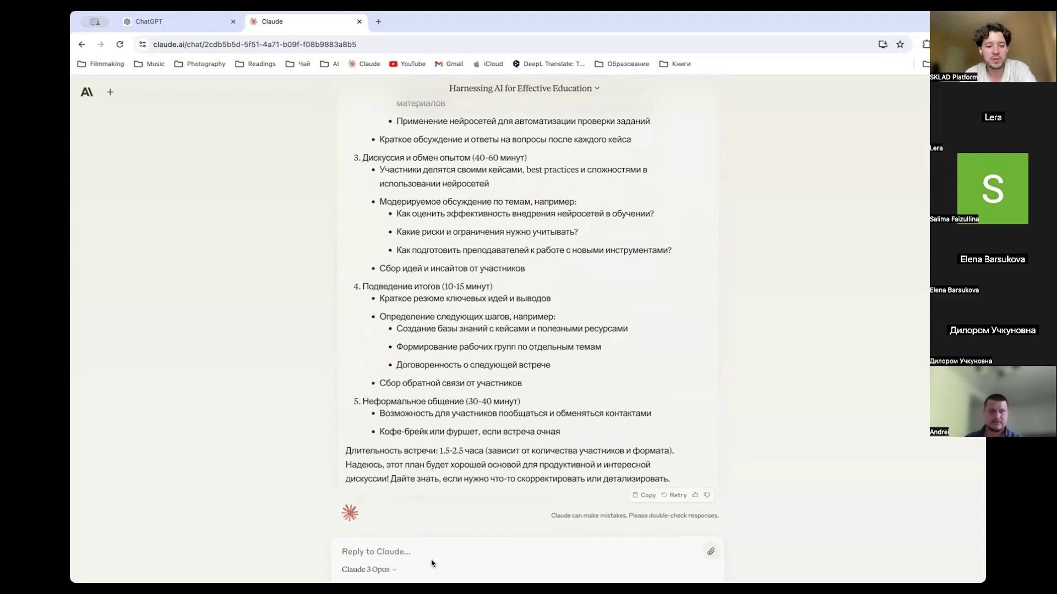
click(449, 553)
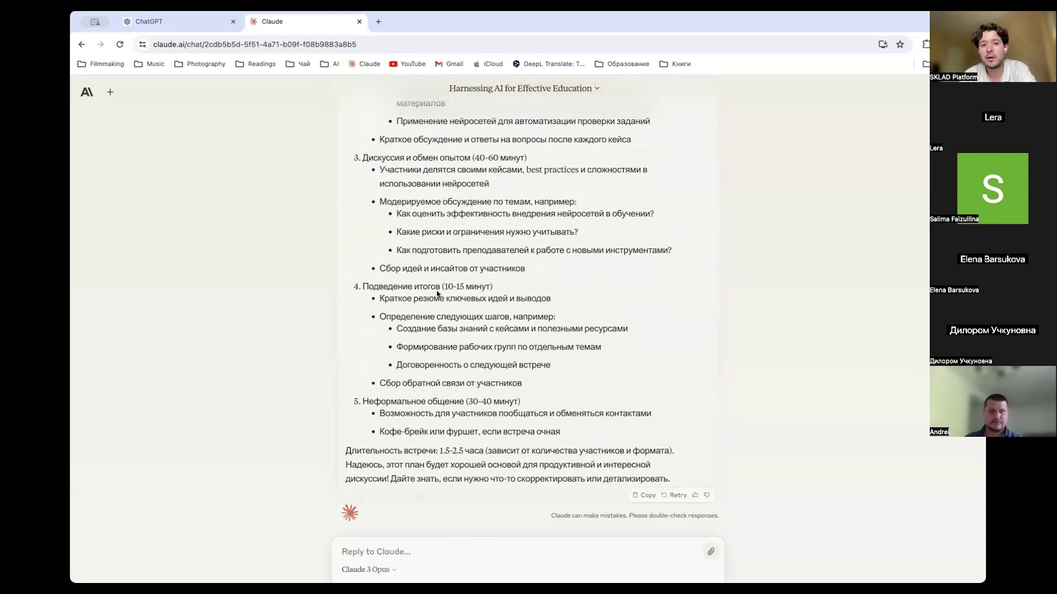
scroll(437, 294, up, 10)
scroll(438, 294, down, 10)
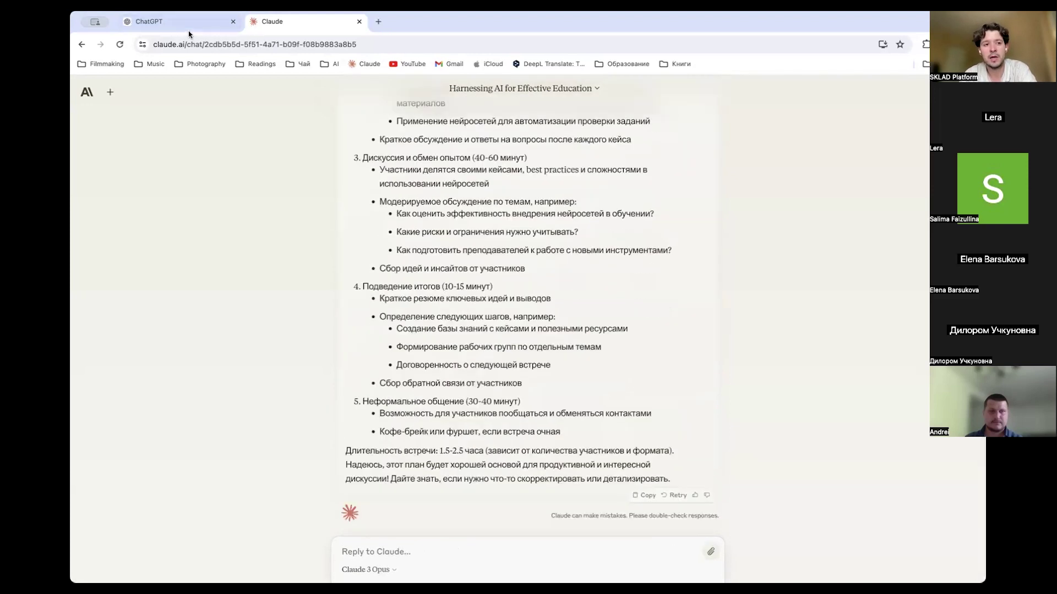
Step: Switch to ChatGPT and view the Slide Maker, Web Browser, Video GPT by VEED, Consensus and Video Tutor GPTs in turn
click(182, 22)
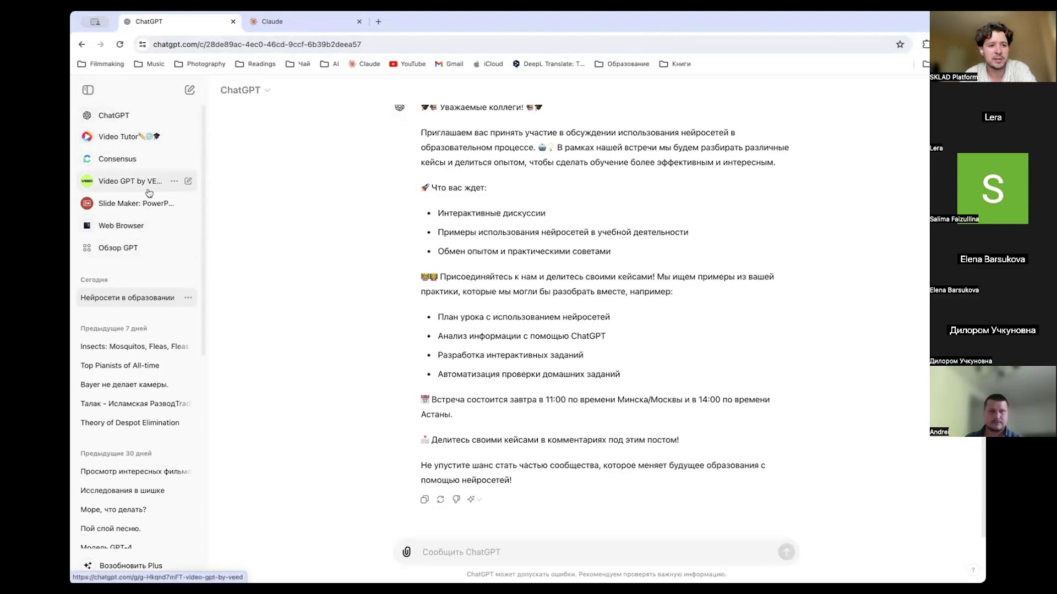
click(140, 207)
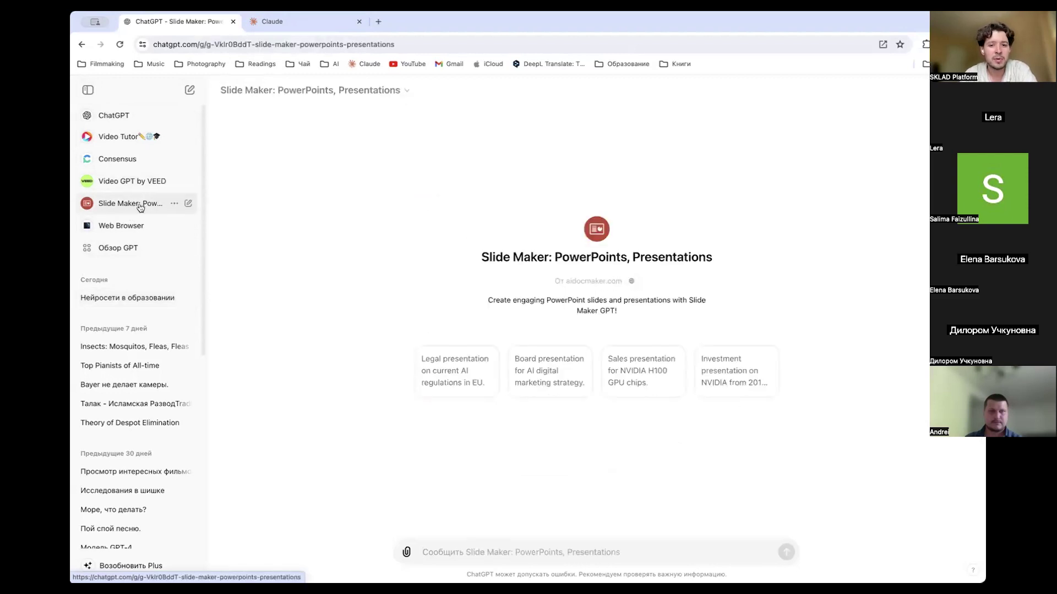
click(128, 228)
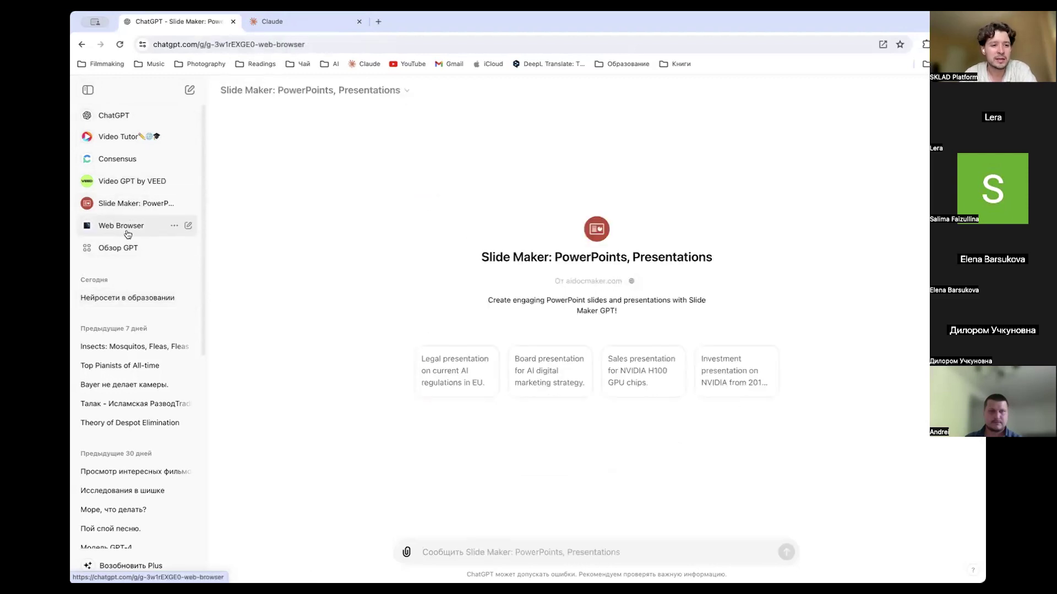
click(138, 181)
click(141, 159)
click(144, 134)
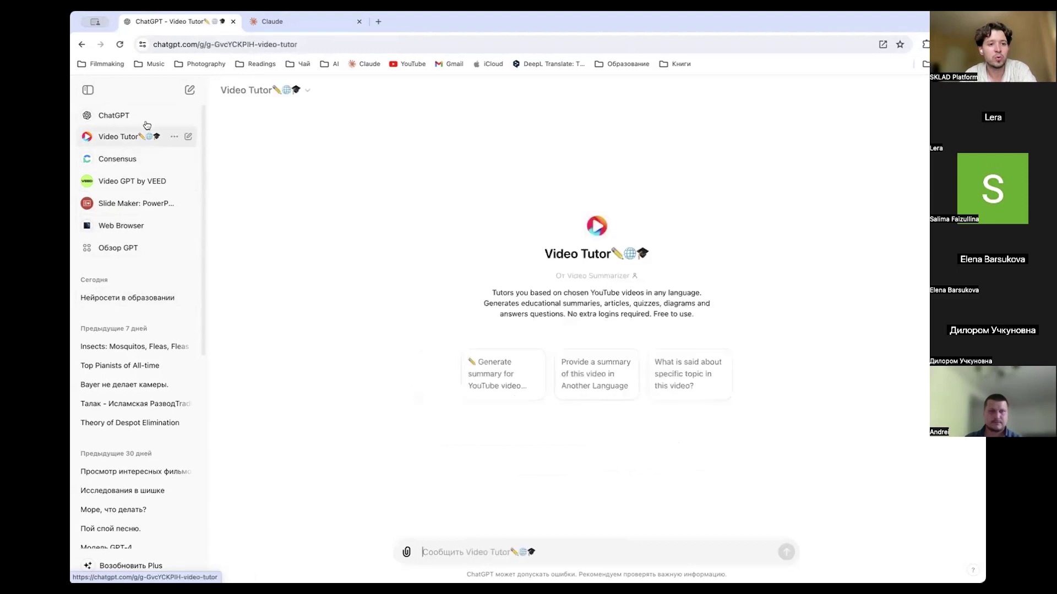
click(303, 28)
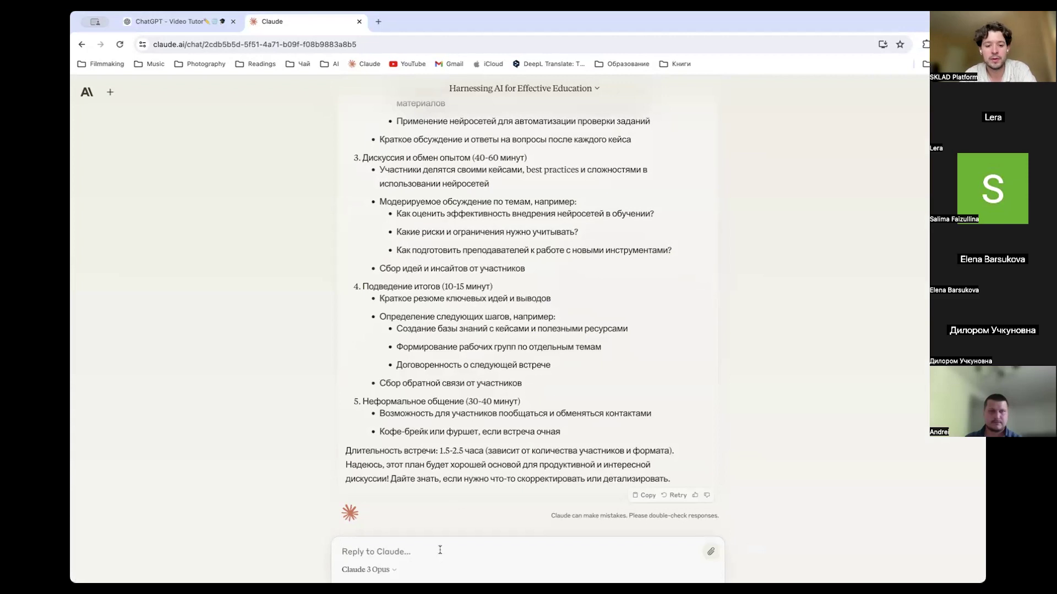
scroll(491, 469, up, 1)
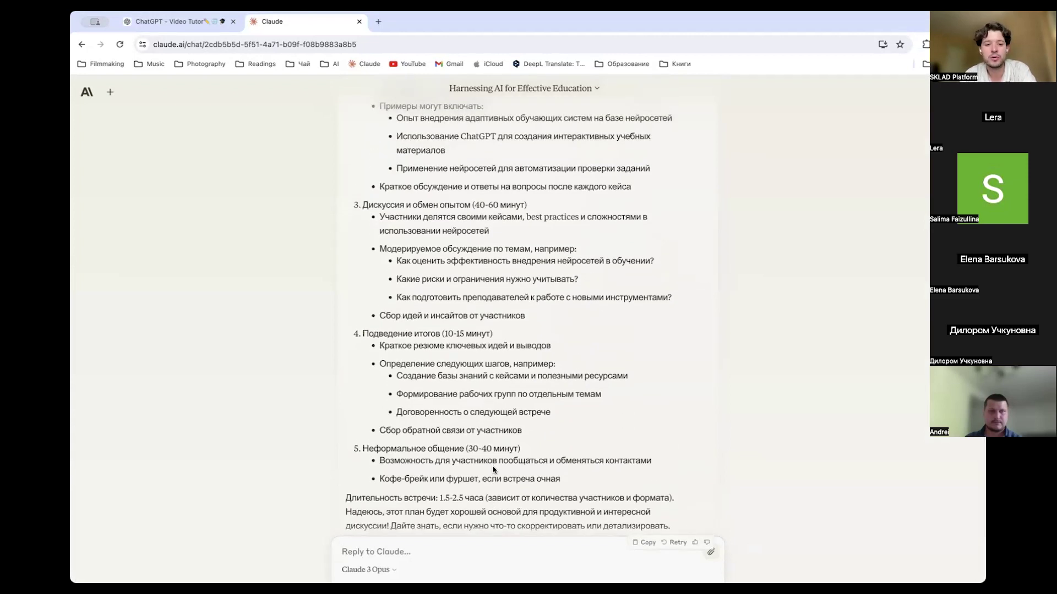
scroll(493, 469, down, 1)
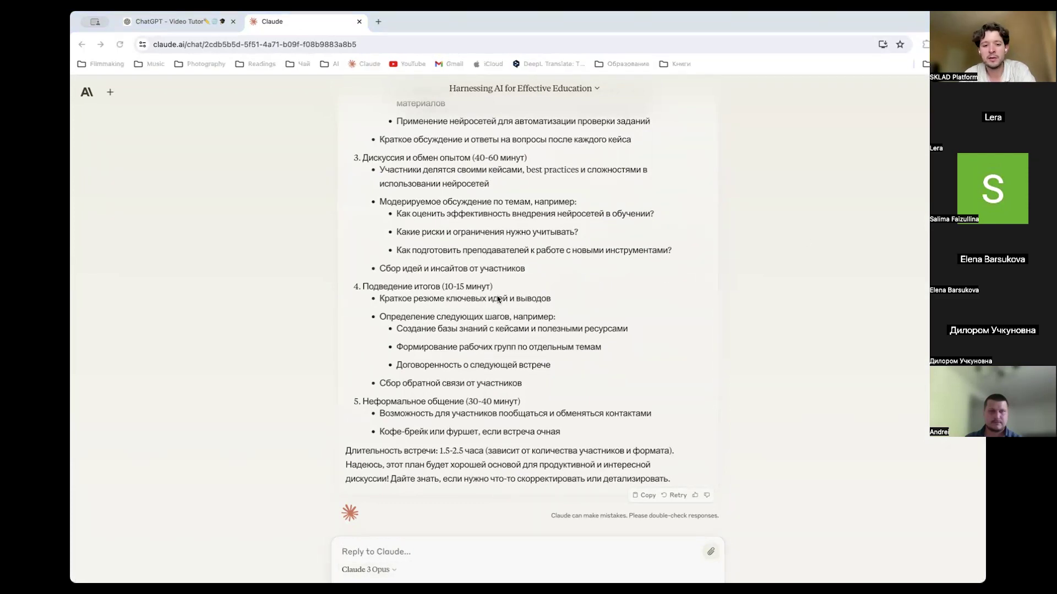
click(164, 245)
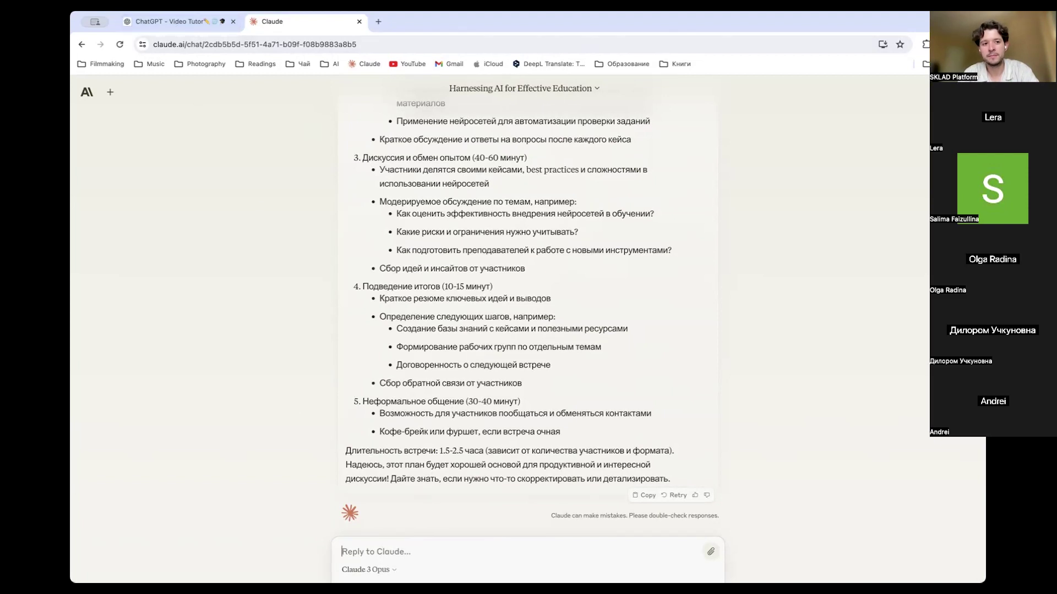
Step: Start a new ChatGPT chat and write the prompt "Мы хотим сделать урок по музыкальной литературе более интересным, интерактивным и свежим"
click(168, 22)
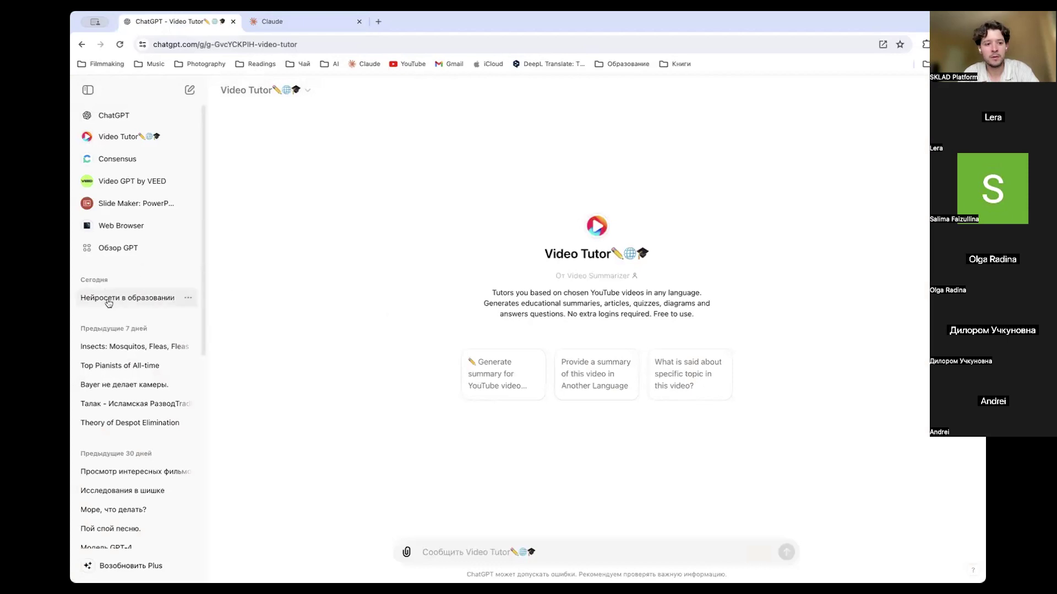
click(86, 113)
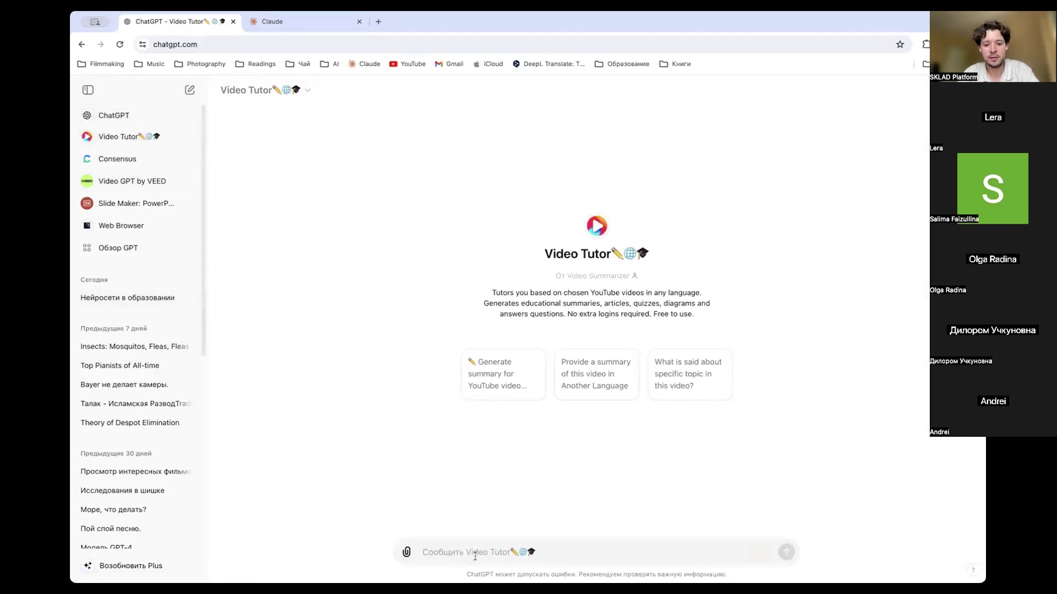
text(Мы хотим сделать урок по музыел)
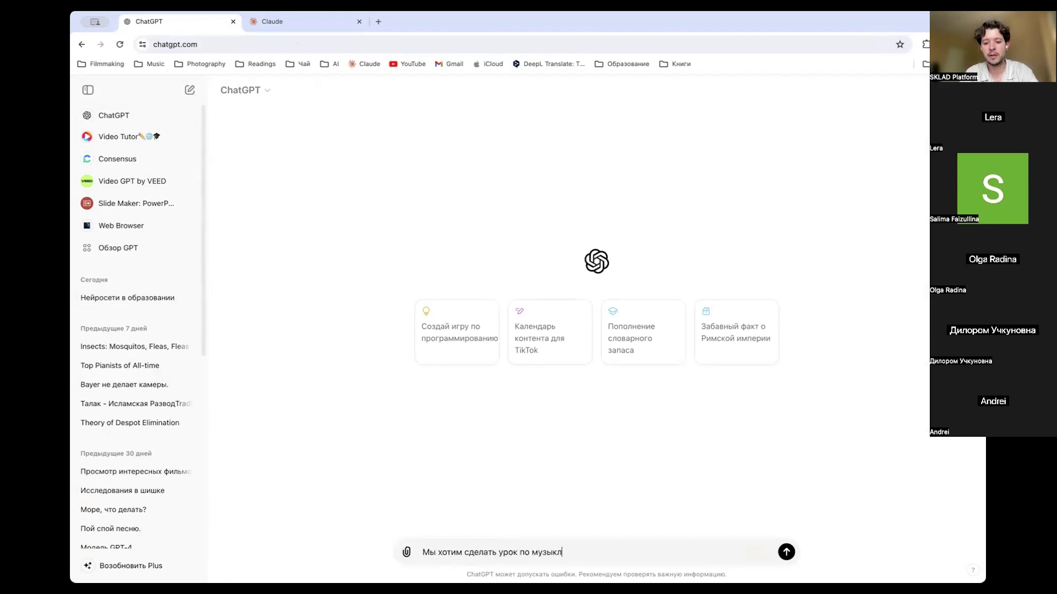
key(BackSpace)
text(альной литературе более интересным, интерактивным)
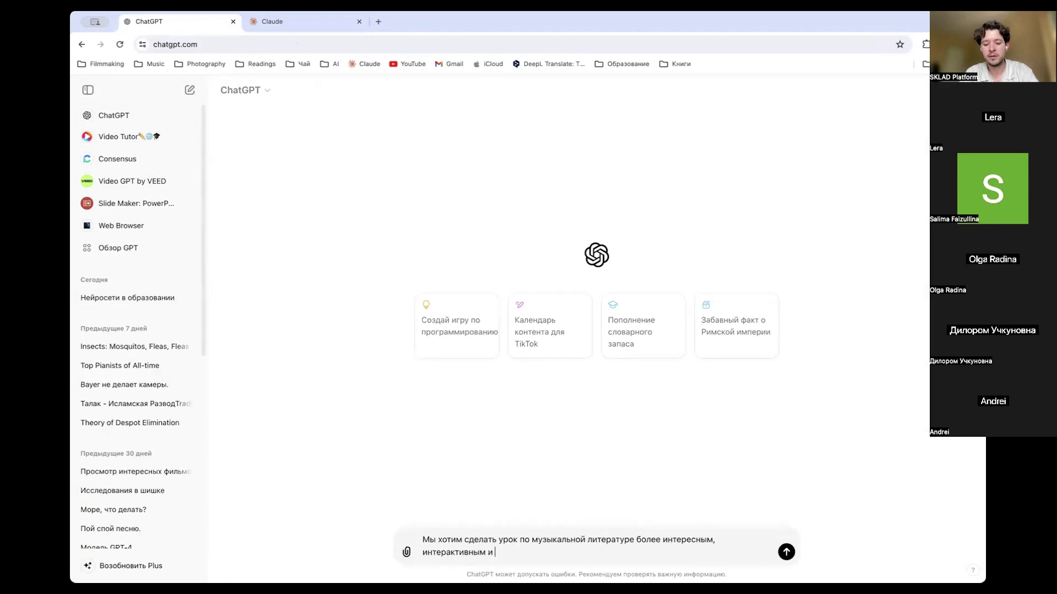
text( и свежим)
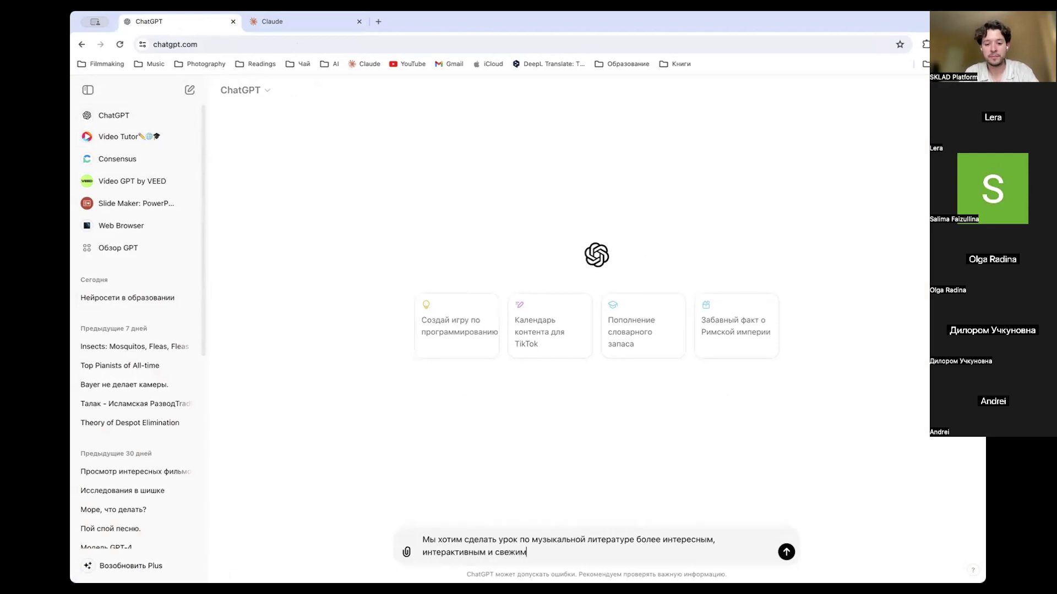
Step: Add "Для этого мы хотим использовать игры и другие обучающие техники. Посоветуй gpt агентов, которые могли бы нам с этим помочь?" to the prompt and send it
text(. Для этого мы х)
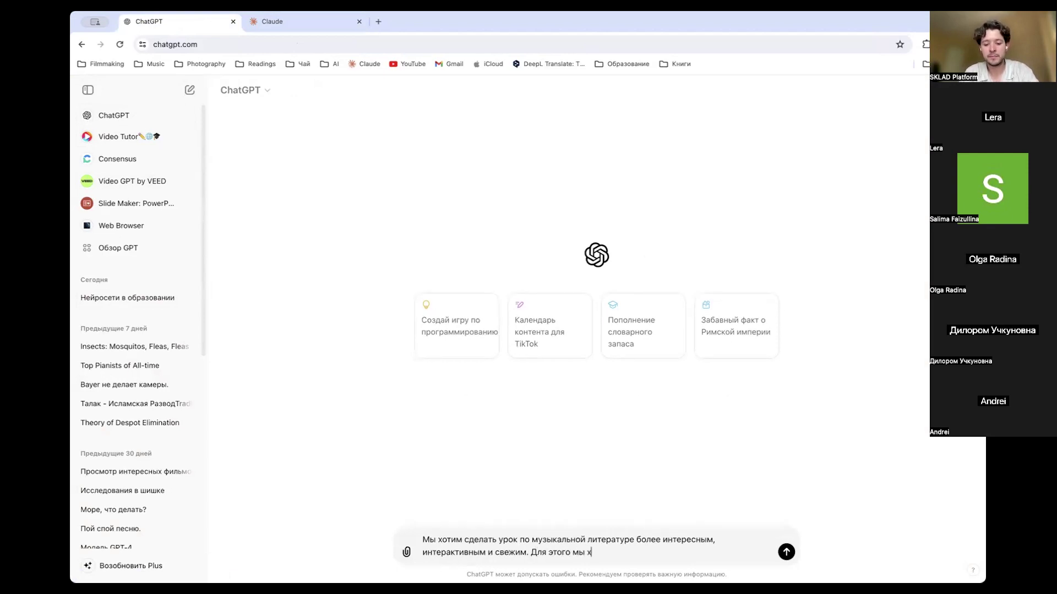
text(отим использовать игры,)
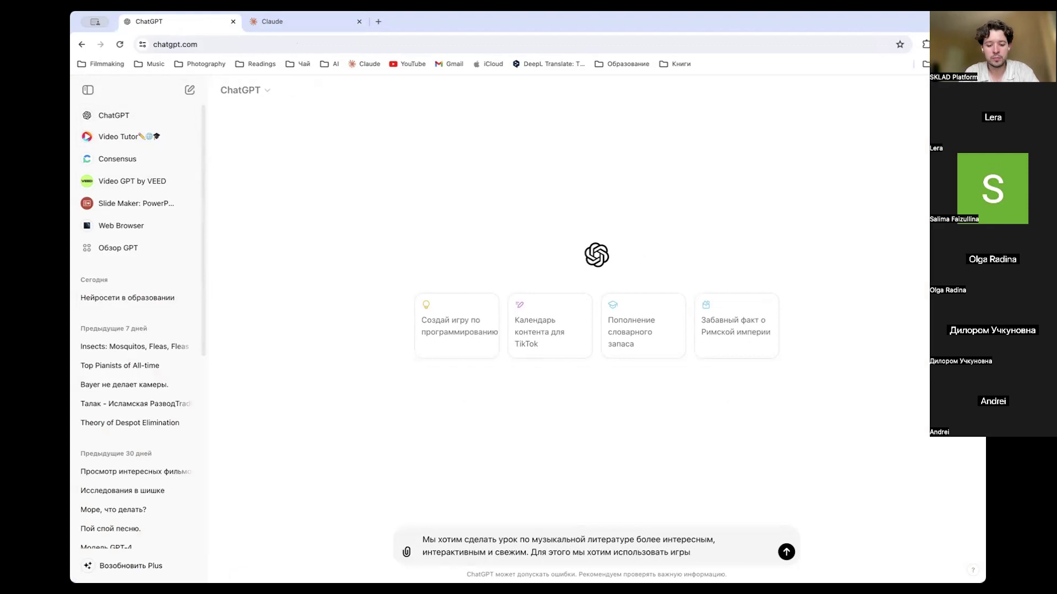
text( и другие)
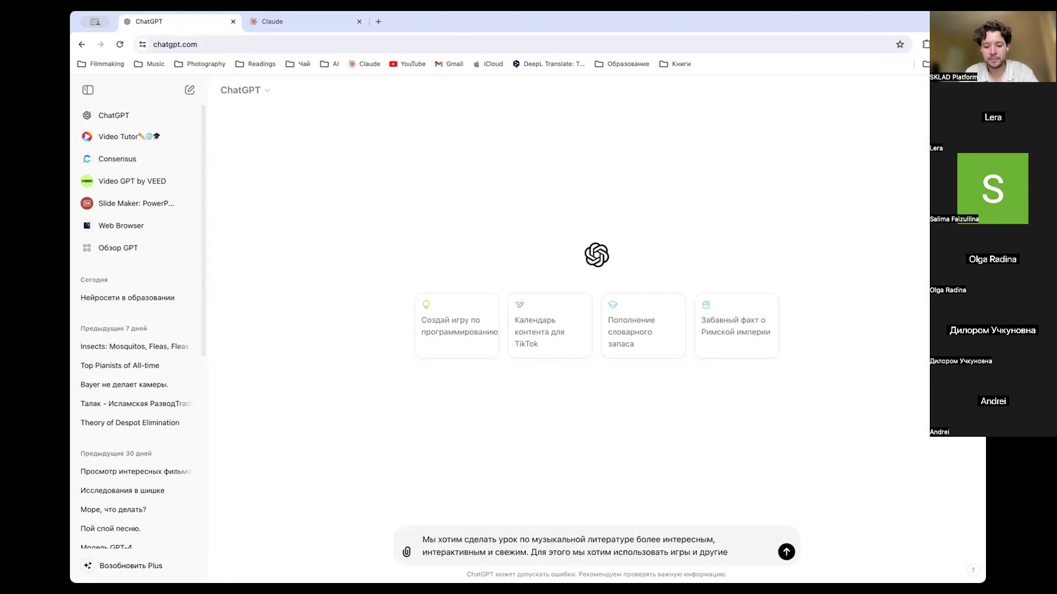
text( обуча)
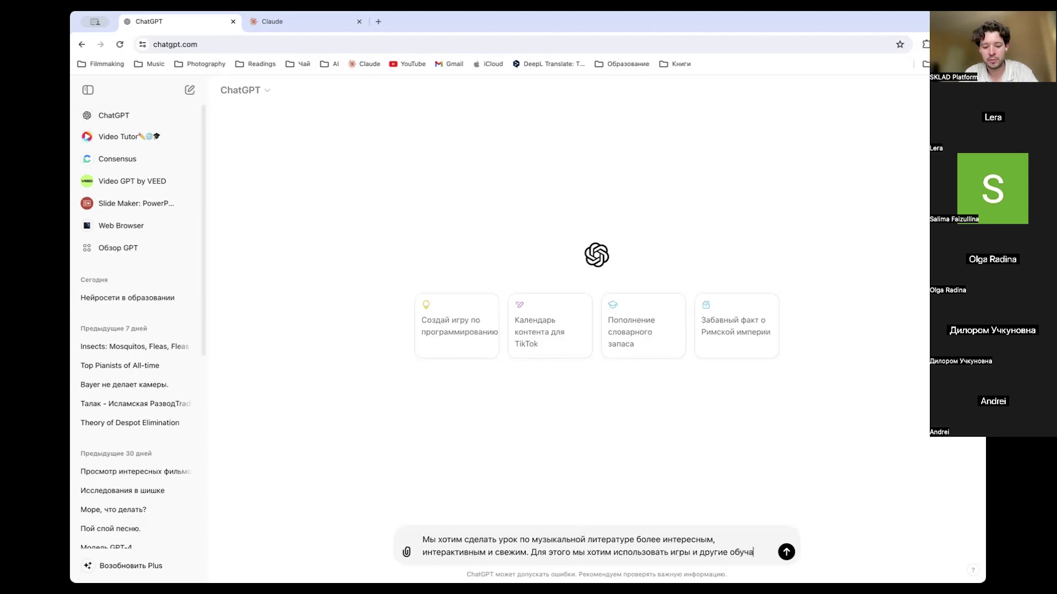
text(ющие техники. Посоветуй)
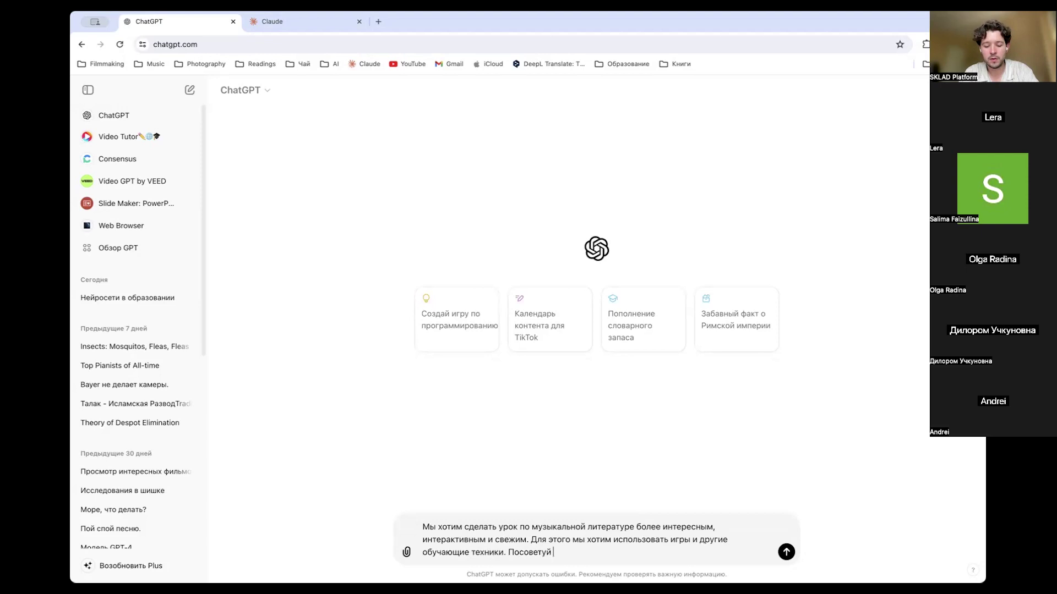
text( gpt)
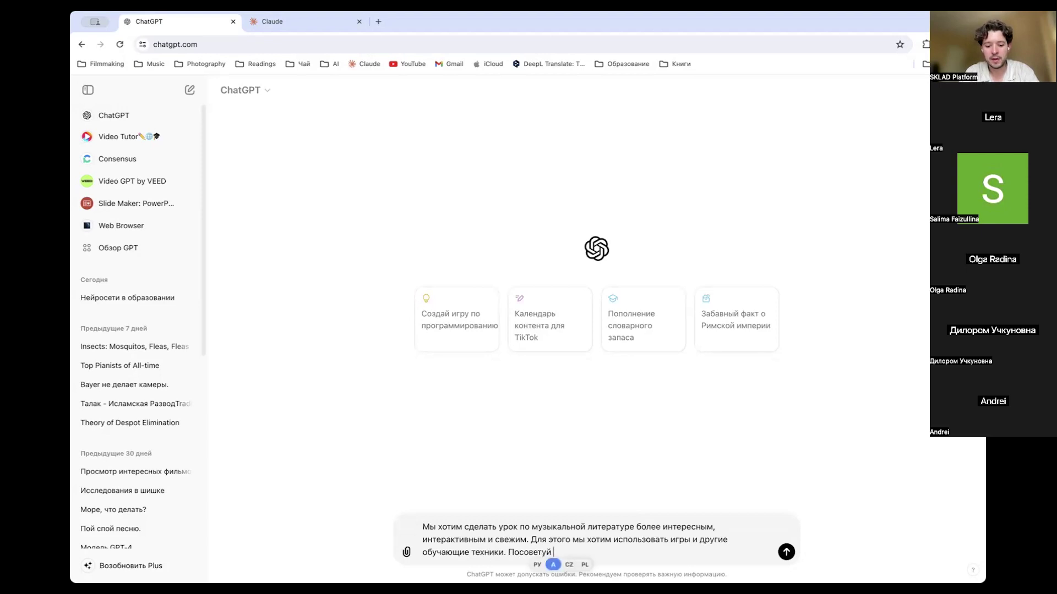
text( агентов, которые могли бы нам)
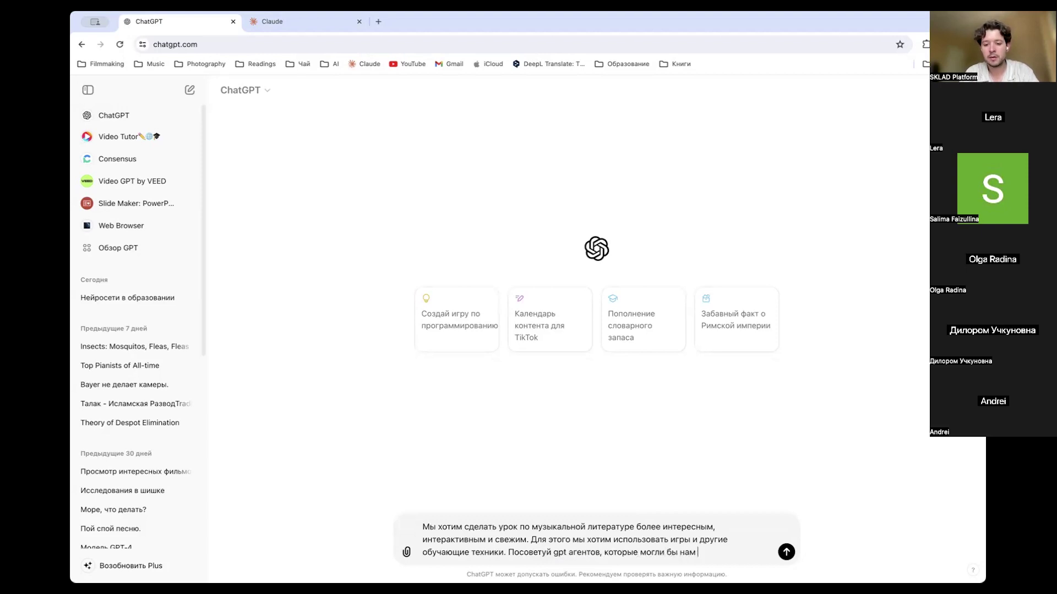
text( с этим помочь?)
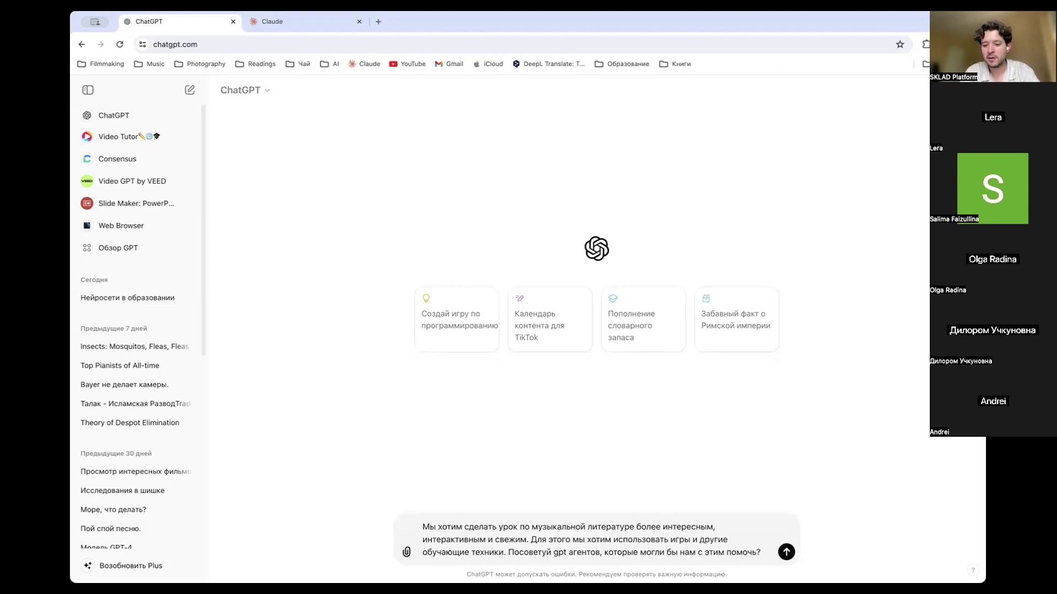
key(Return)
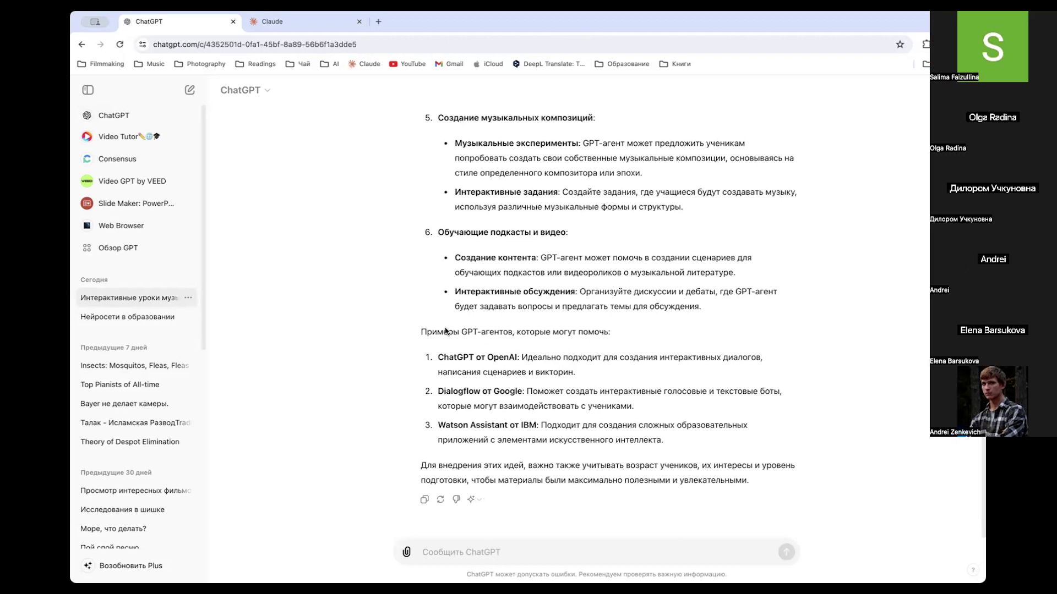
Step: Review the suggested GPT agent examples and send the follow-up request "приведи примеры агентов именно в ChatGPT"
drag(428, 332, 617, 338)
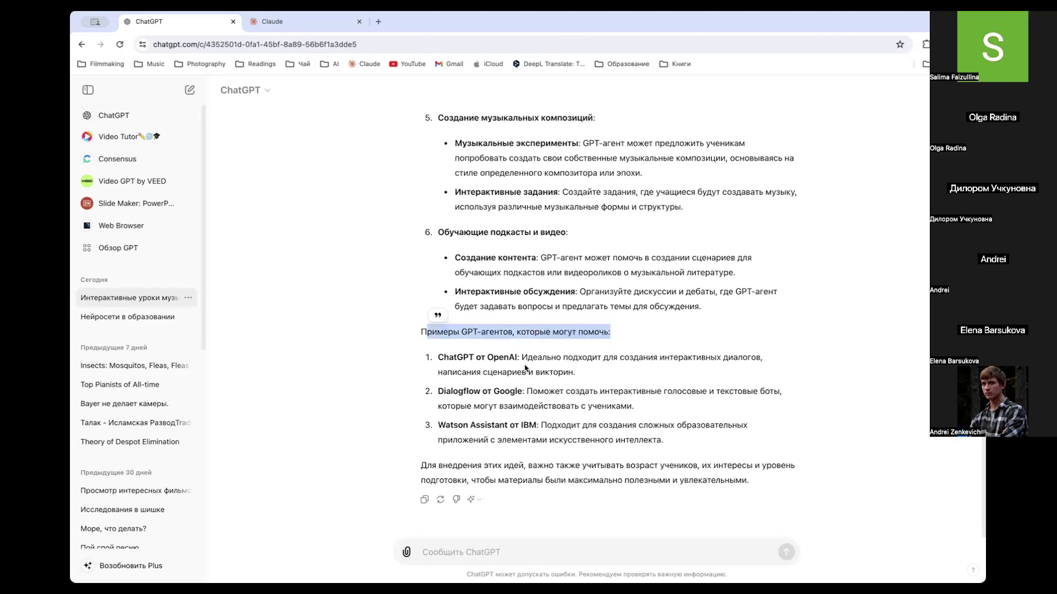
click(553, 365)
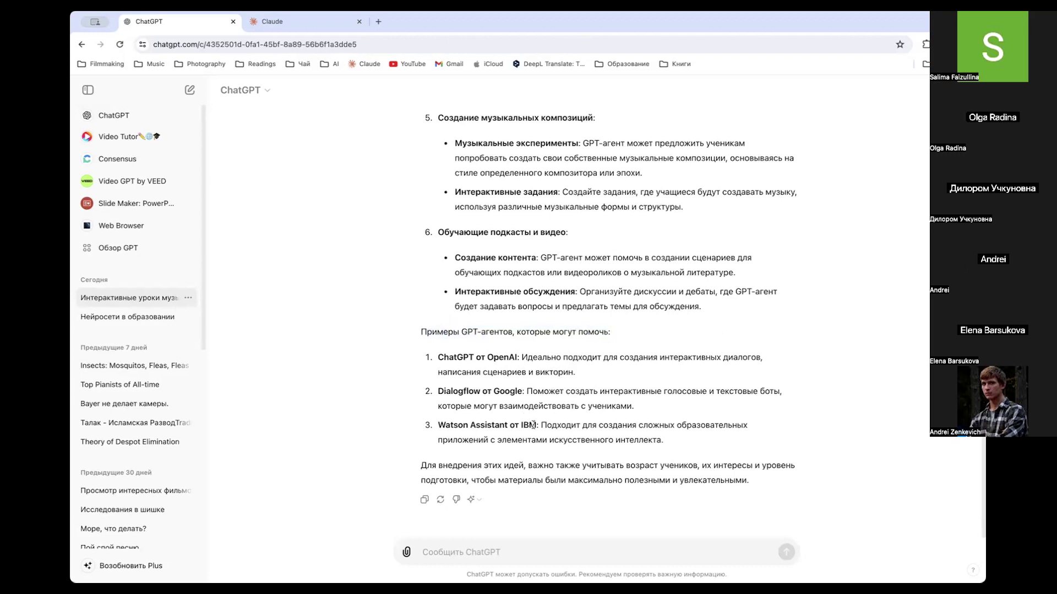
text(test)
key(BackSpace)
key(BackSpace)
key(BackSpace)
key(BackSpace)
text(Прим)
text(ривед)
text(и примеры )
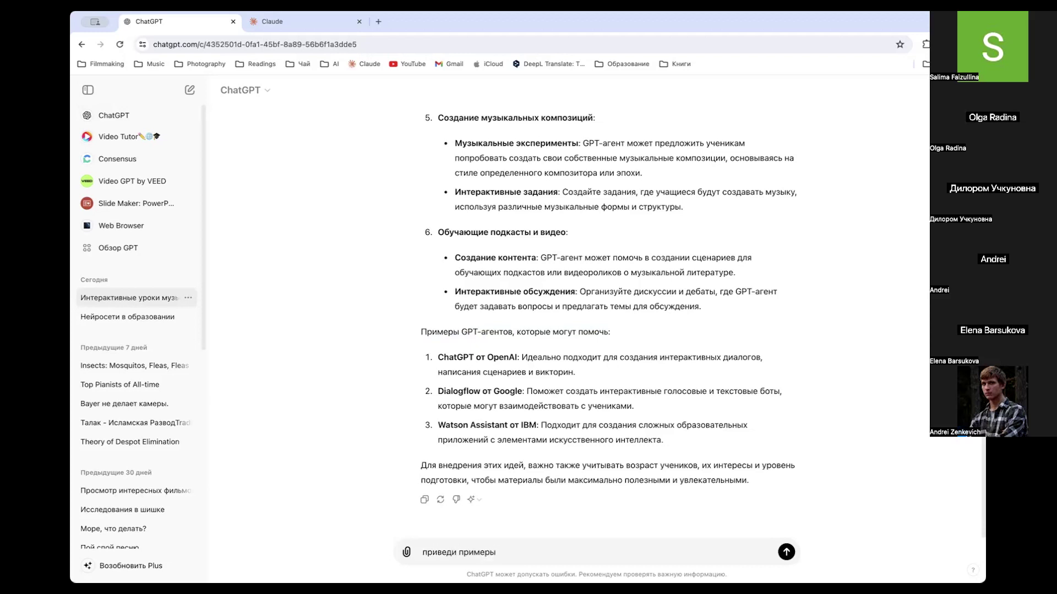
text(агентов и)
text(менно в Срфе)
text(atGPT)
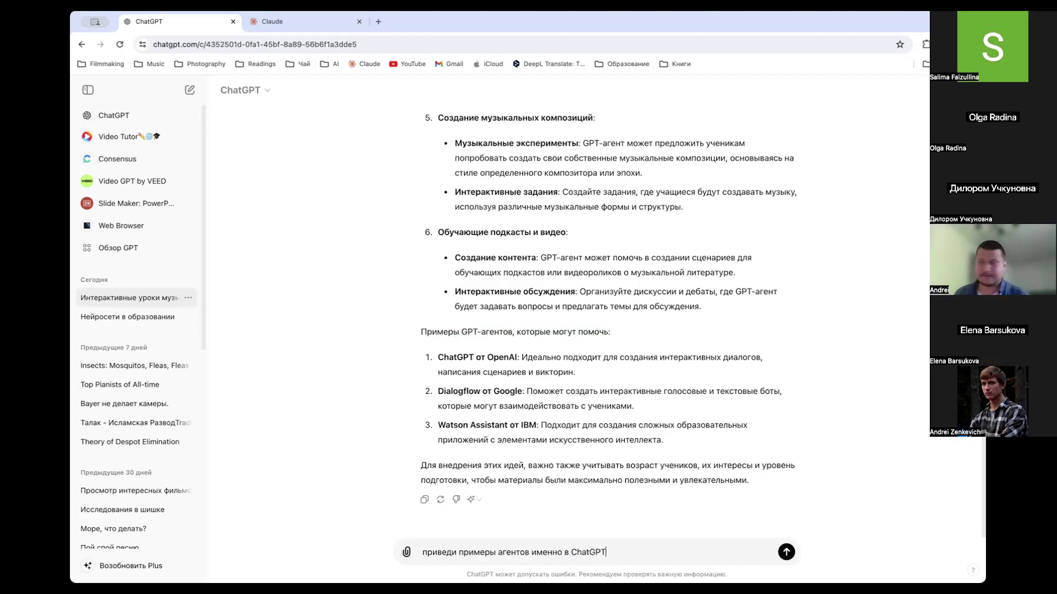
key(Return)
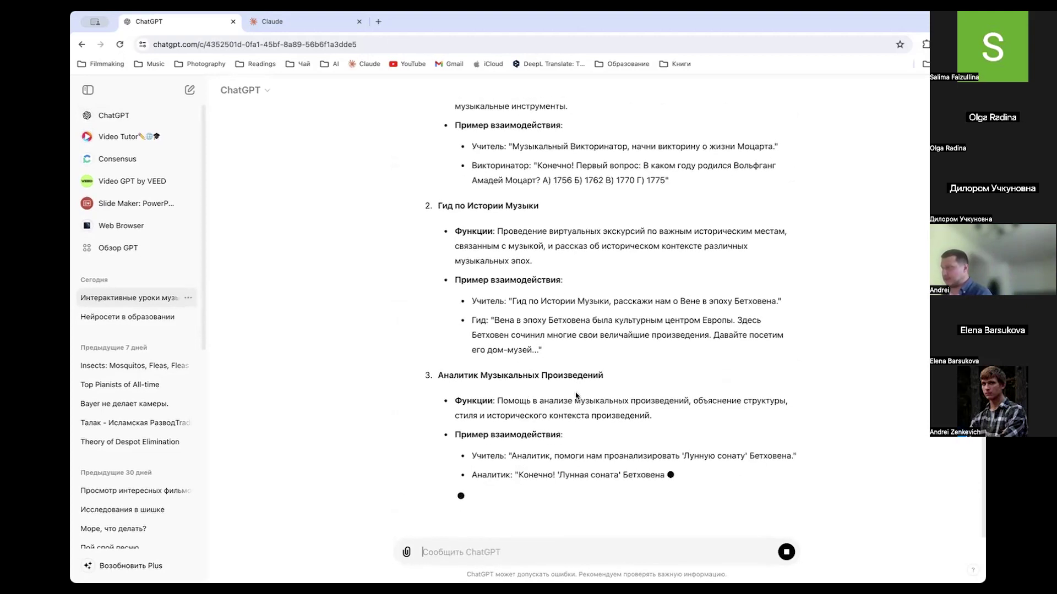
Step: Read the descriptions of the first two suggested agents, "Музыкальный Викторинатор" and "Гид по Истории Музыки"
scroll(575, 392, up, 5)
scroll(575, 392, up, 2)
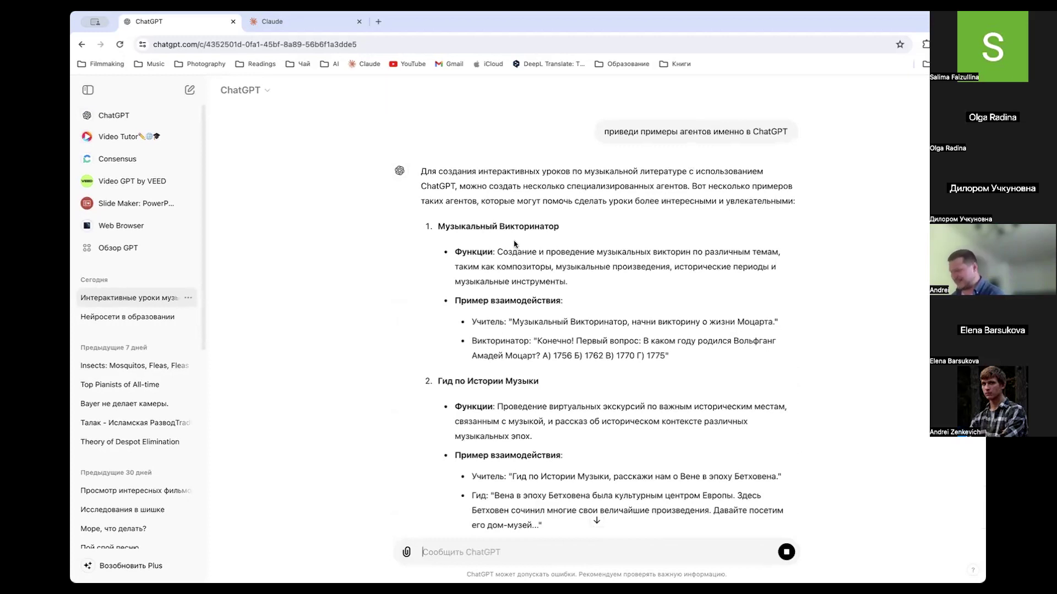
drag(552, 232, 437, 226)
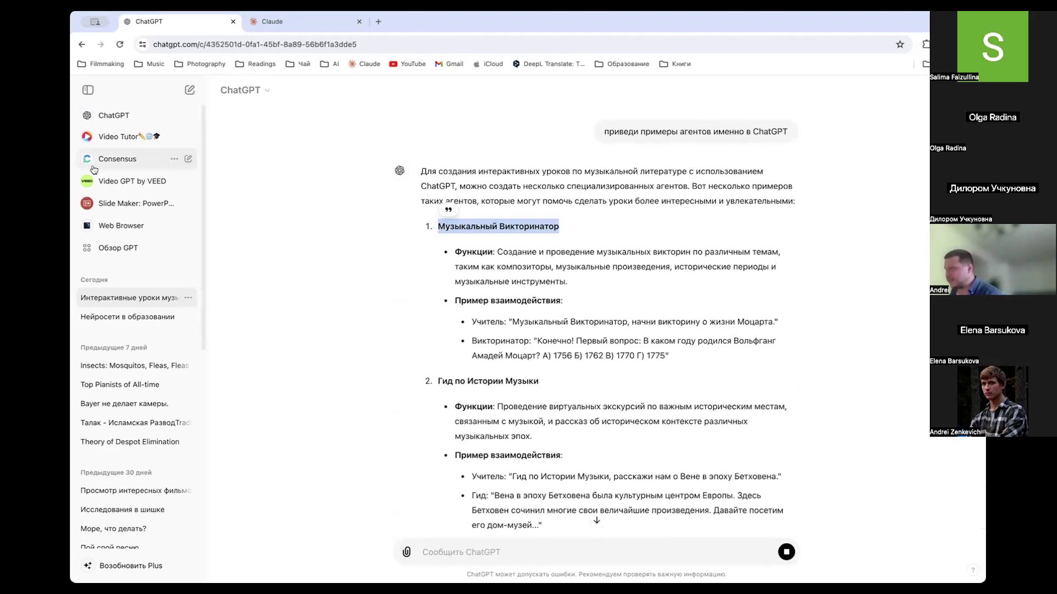
scroll(519, 283, down, 3)
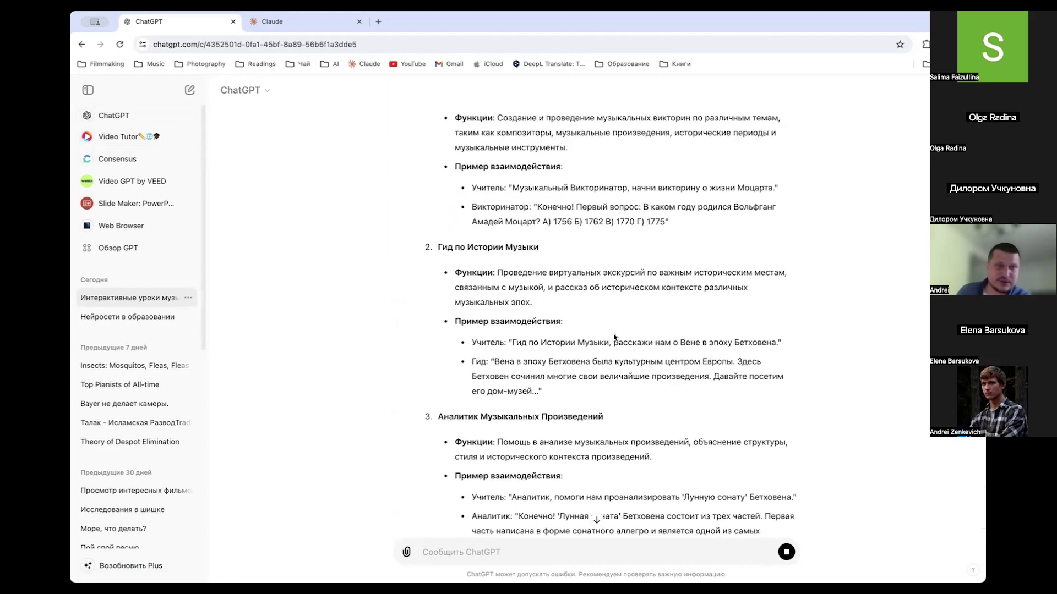
drag(536, 248, 437, 248)
triple_click(493, 249)
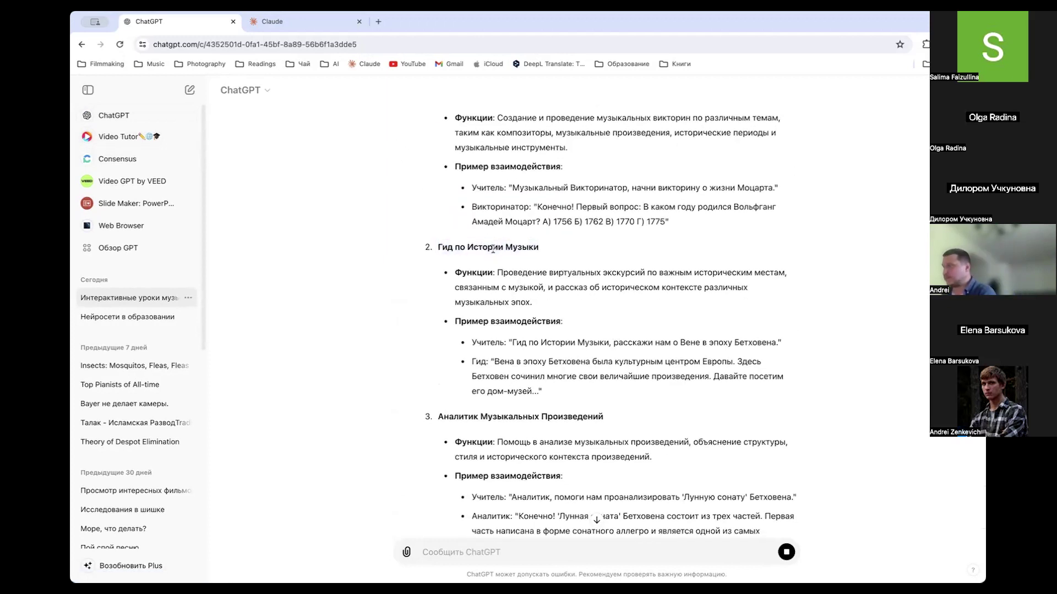
scroll(493, 249, up, 3)
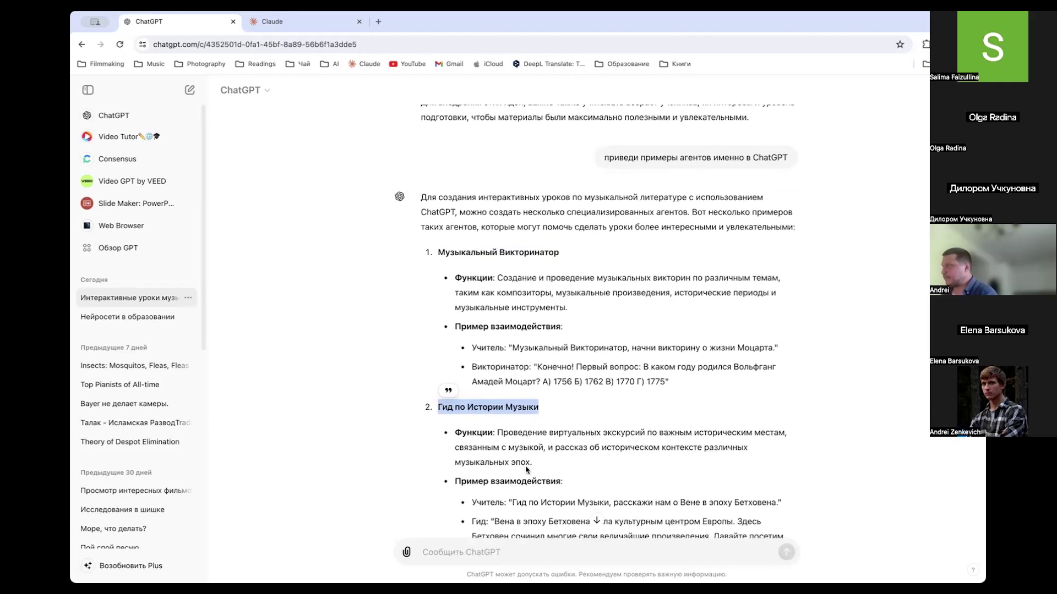
click(281, 27)
click(187, 25)
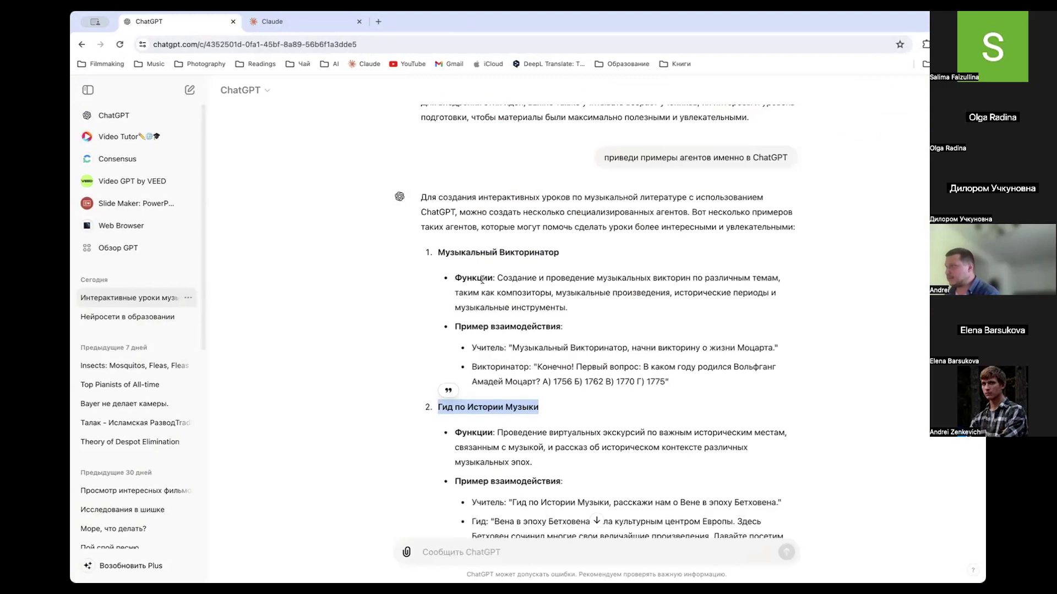
Step: Look through the remaining suggested agents in the answer, including "Интерактивный Композитор" and "Режиссер Музыкальных Игр"
triple_click(537, 264)
double_click(555, 265)
click(562, 256)
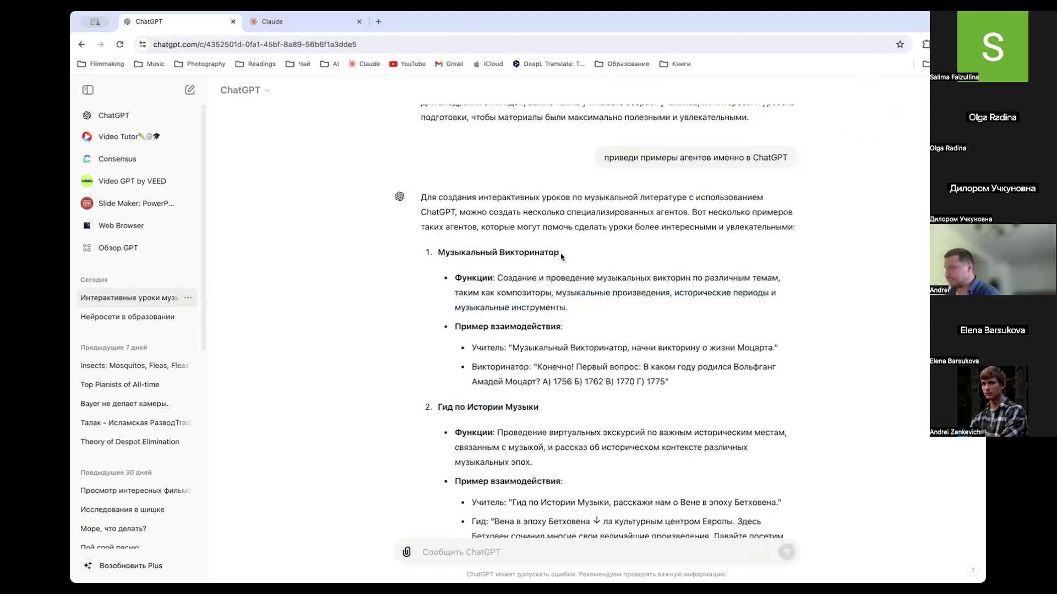
triple_click(562, 257)
scroll(544, 279, down, 12)
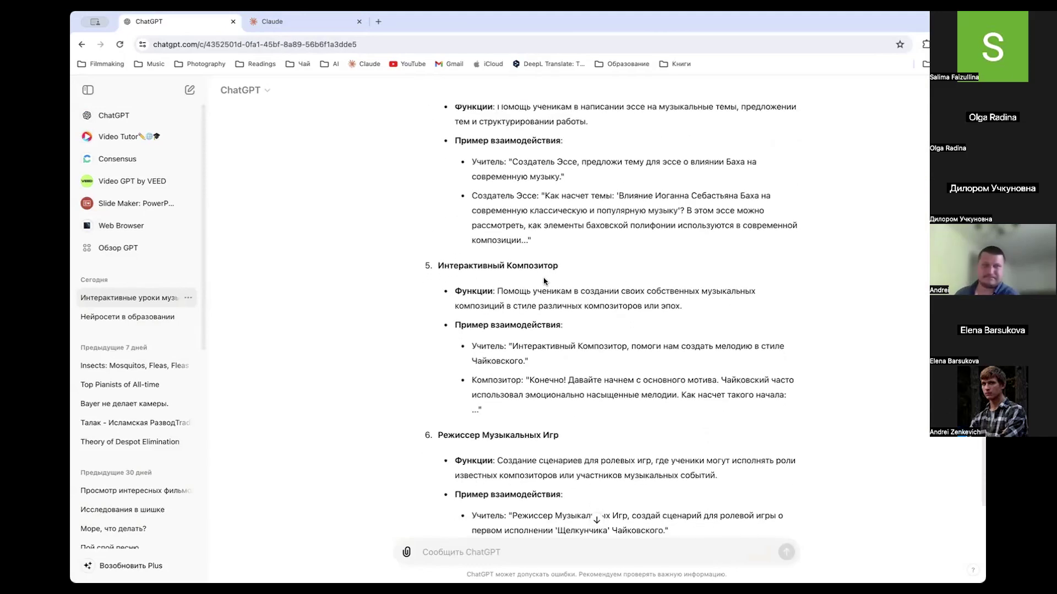
scroll(544, 281, down, 3)
scroll(544, 281, up, 7)
scroll(544, 281, up, 6)
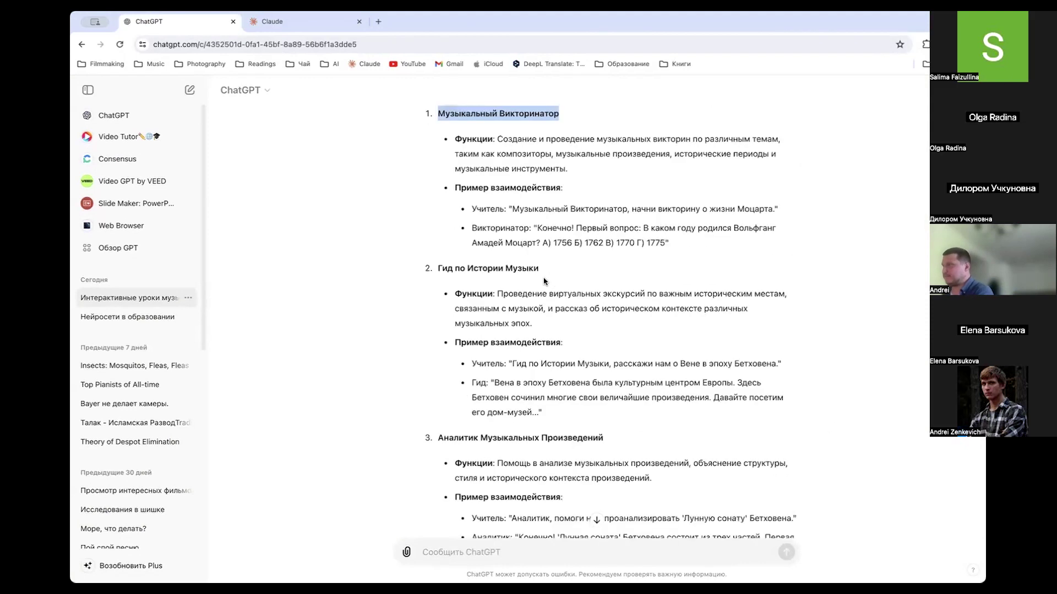
Step: Examine the "Функции" description of "Музыкальный Викторинатор" again, along with the "Гид по Истории Музыки" entry
triple_click(561, 247)
triple_click(561, 248)
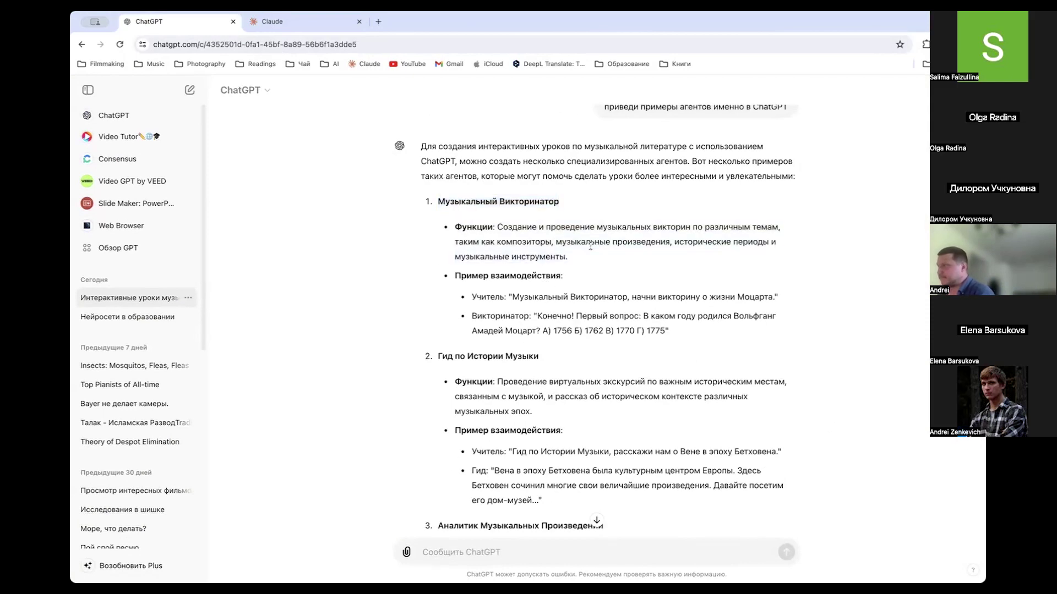
triple_click(584, 243)
click(582, 243)
triple_click(582, 243)
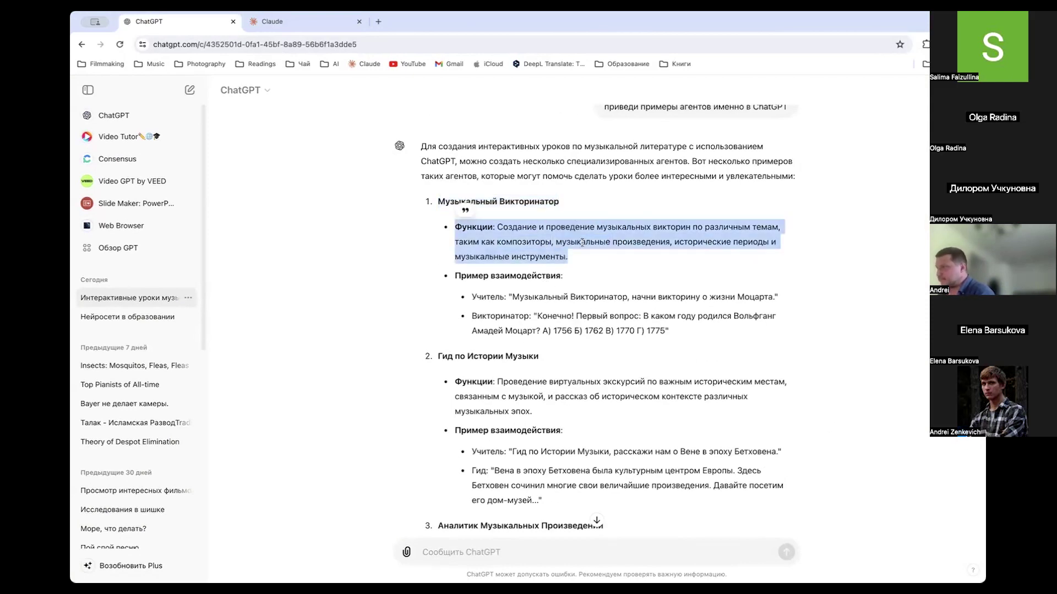
triple_click(581, 243)
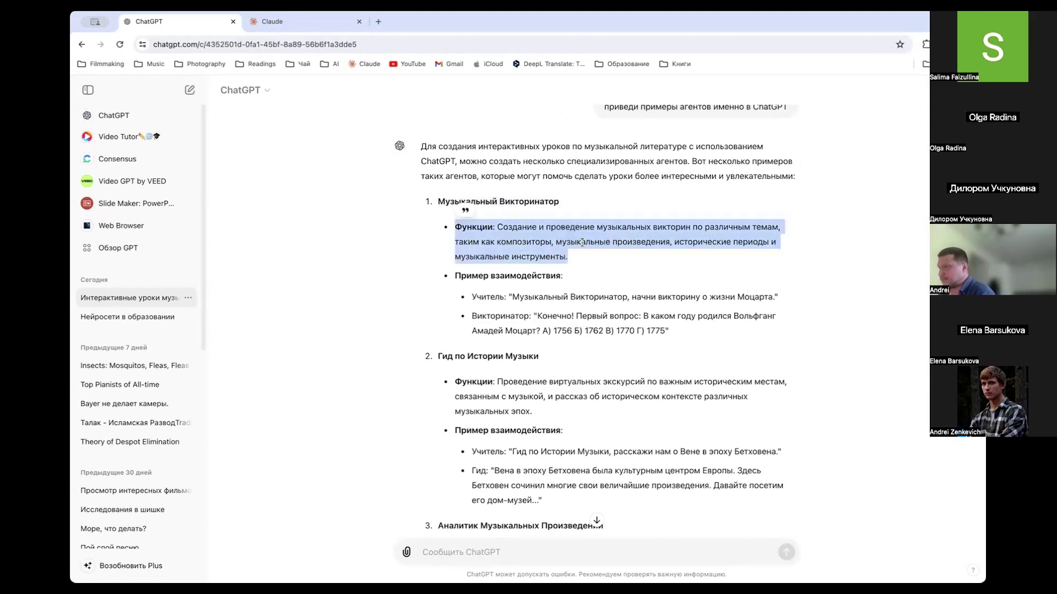
click(533, 251)
triple_click(518, 205)
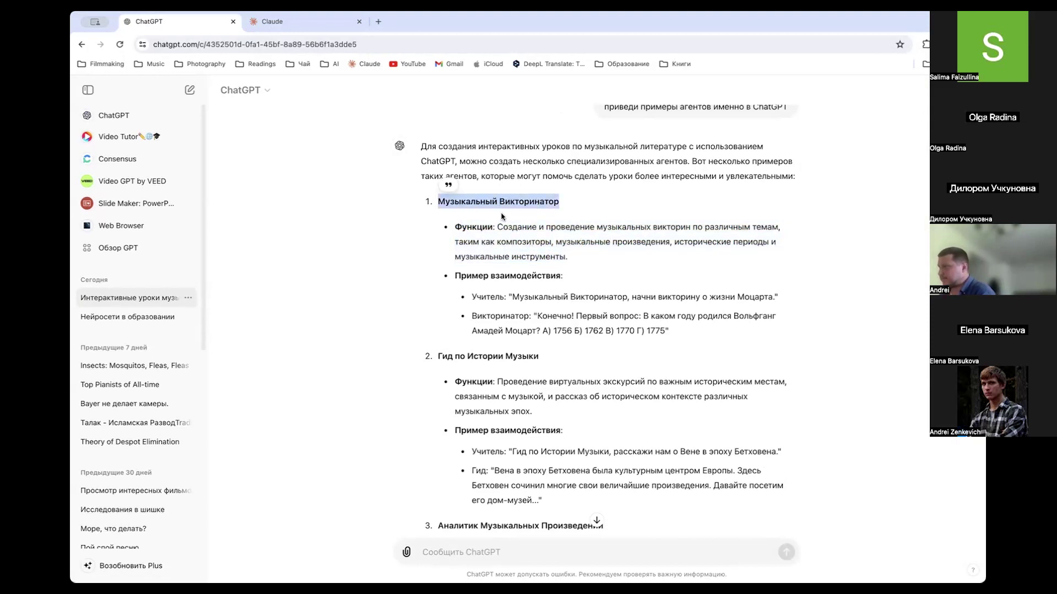
double_click(511, 205)
triple_click(512, 356)
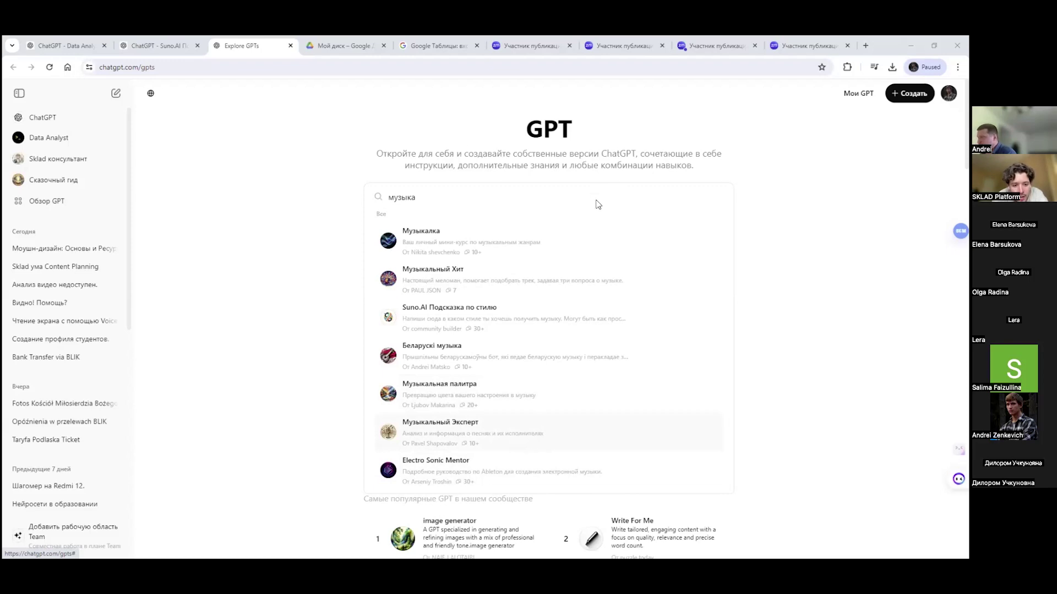
Step: View the full details of the "Музыкальный Эксперт" GPT among the "музыка" search results, and close them
click(527, 319)
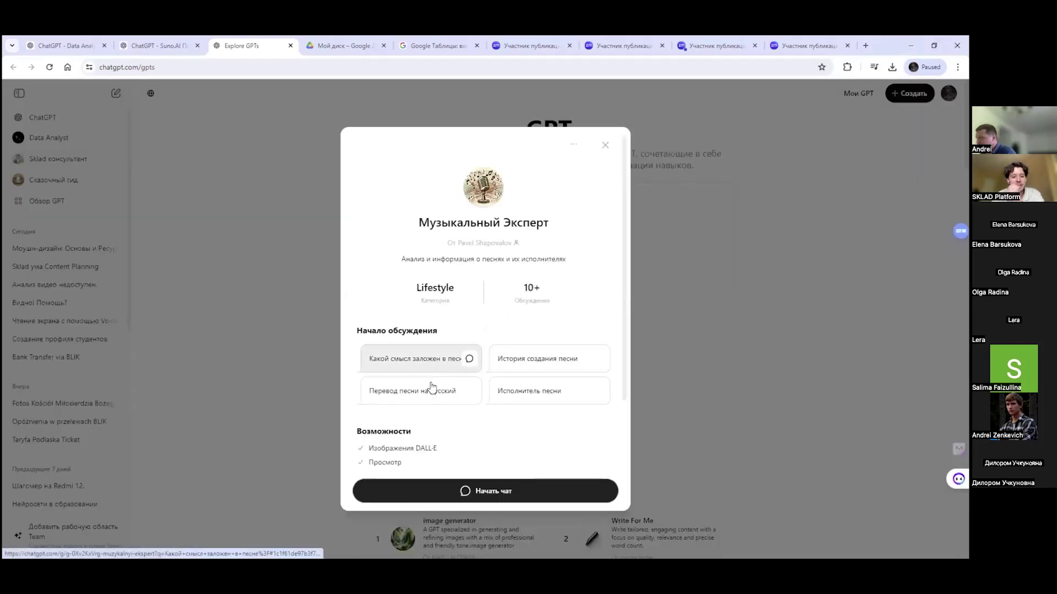
scroll(528, 395, down, 3)
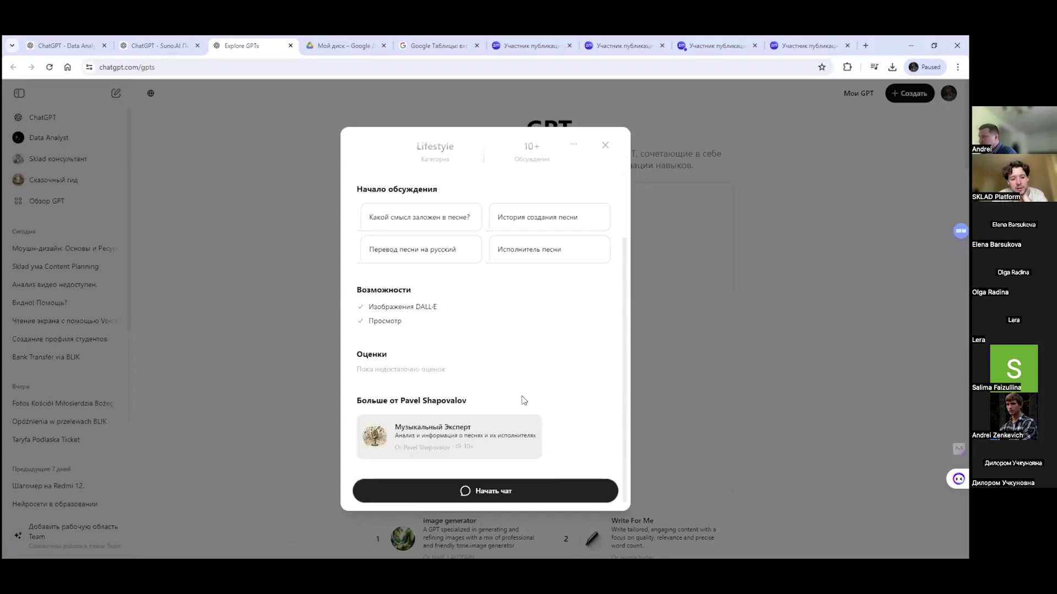
click(605, 145)
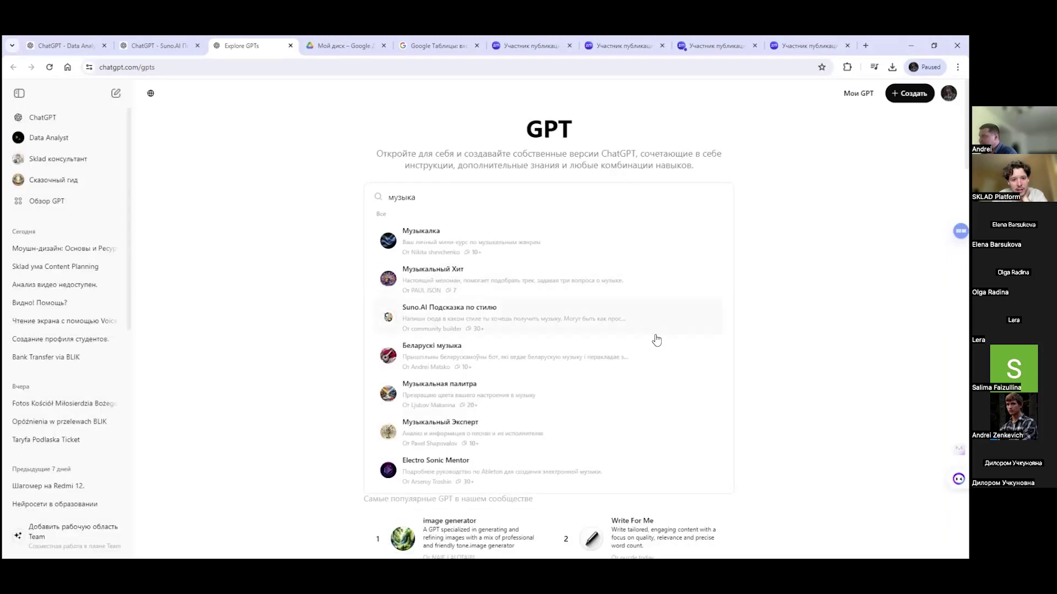
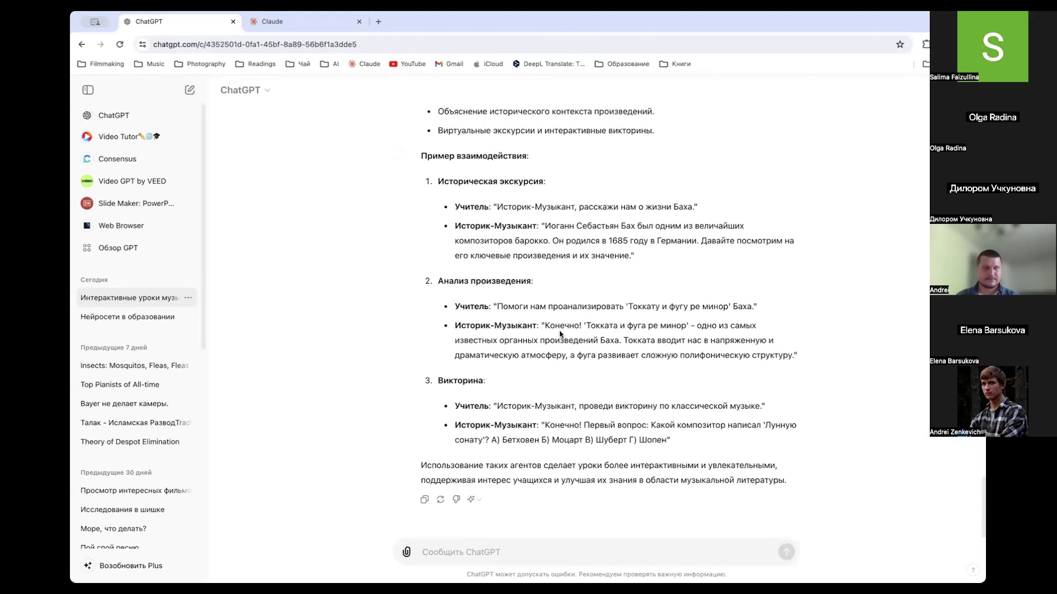
scroll(556, 344, up, 5)
scroll(560, 334, down, 5)
text(Мы)
key(BackSpace)
key(BackSpace)
text(Сей)
key(super+f)
text(чс)
double_click(495, 553)
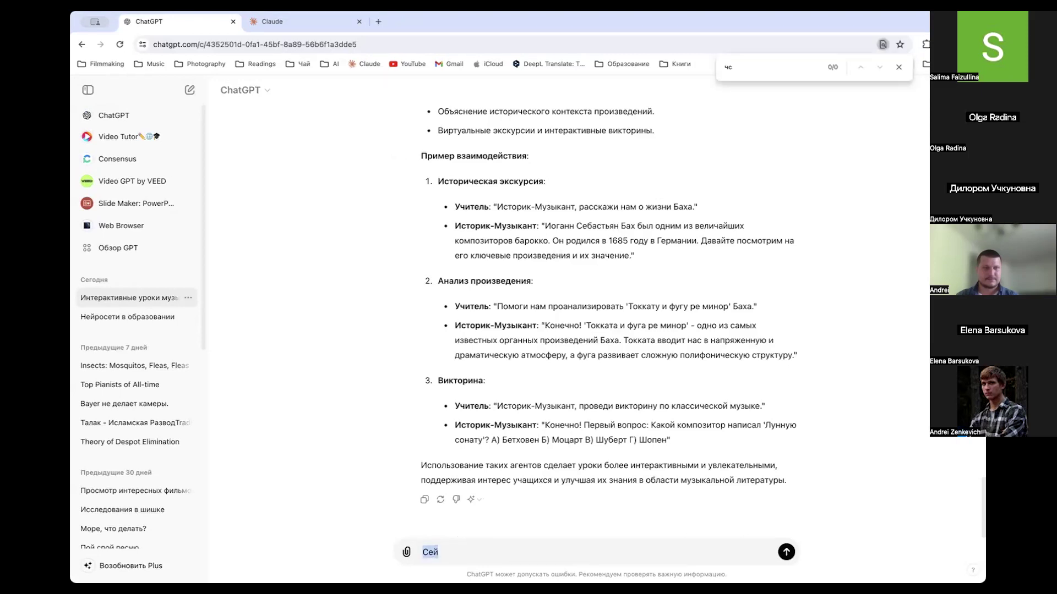
Step: Switch to the Claude conversation "Harnessing AI for Effective Education" and leave its reply field empty after discarding the draft "Сейчас"
click(292, 23)
click(390, 551)
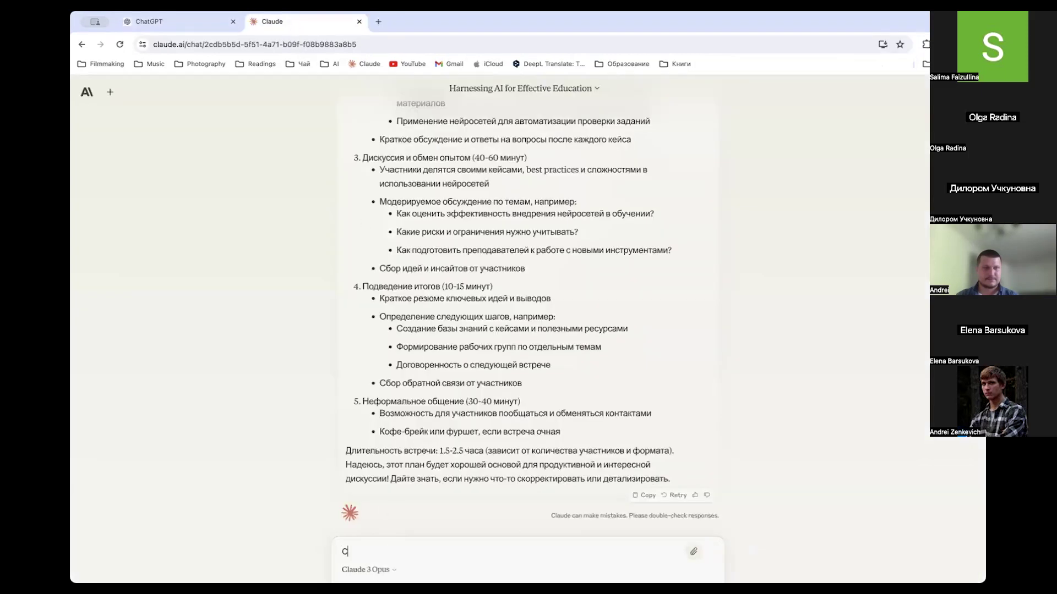
text(Сей)
key(BackSpace)
key(BackSpace)
key(BackSpace)
text(Сейчас)
key(ctrl+a)
key(BackSpace)
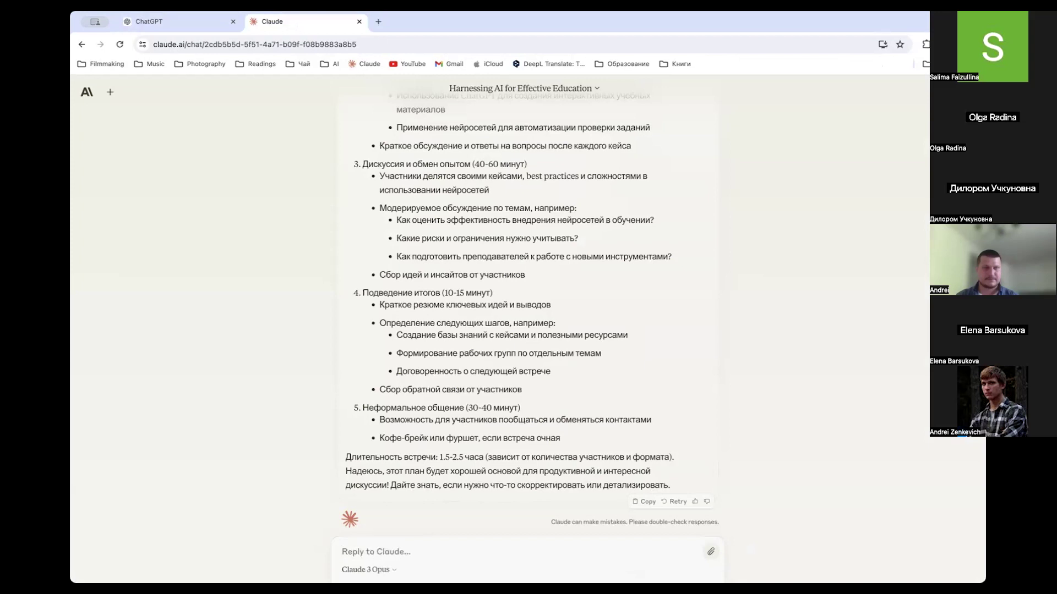
click(368, 570)
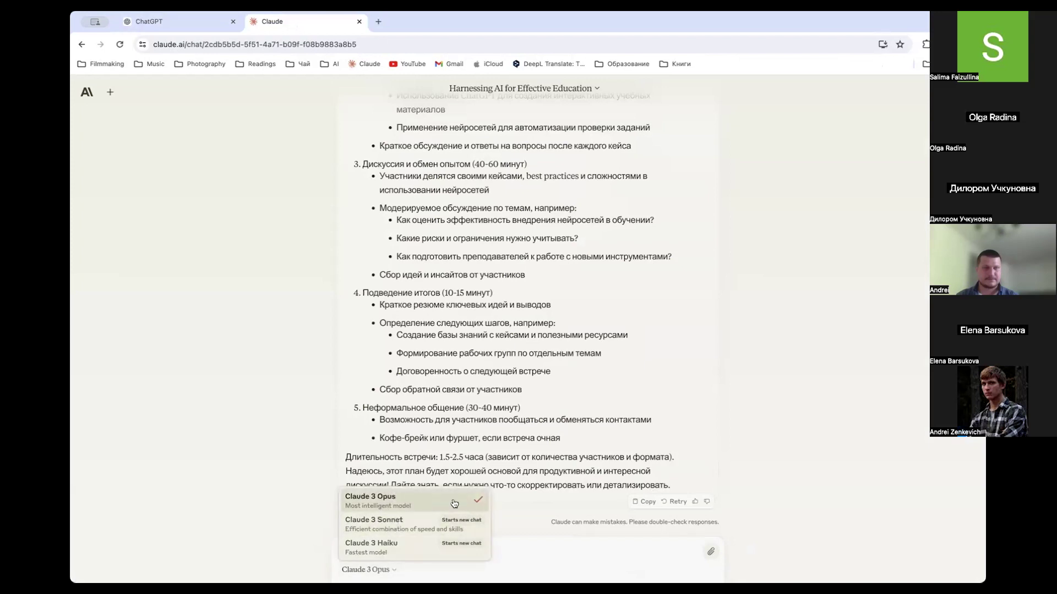
click(547, 542)
text(Сей)
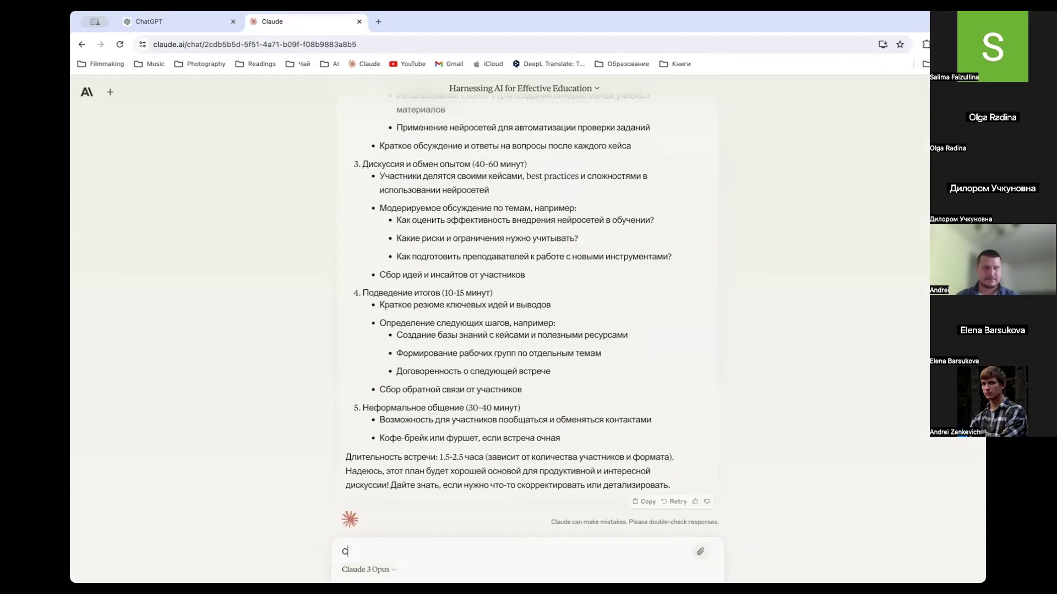
key(ctrl+f)
text(с)
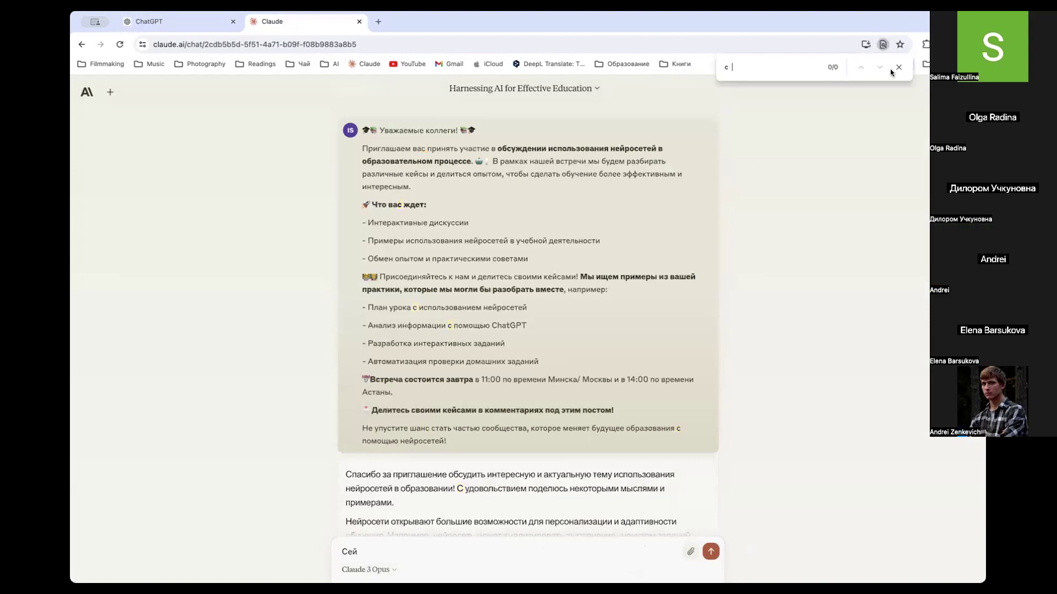
click(903, 66)
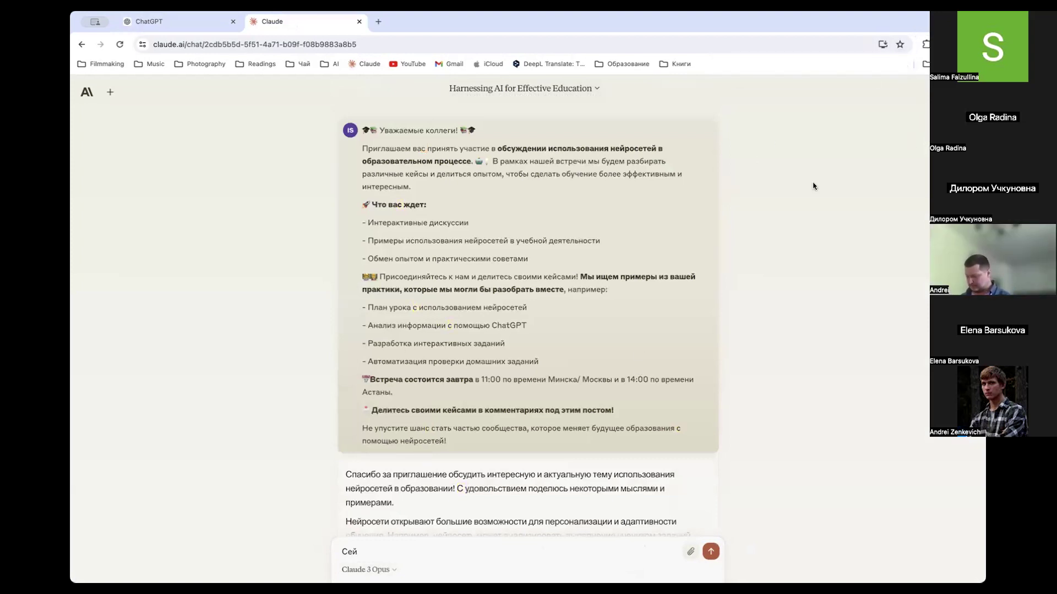
triple_click(401, 554)
text(Сейчас)
key(super+a)
key(BackSpace)
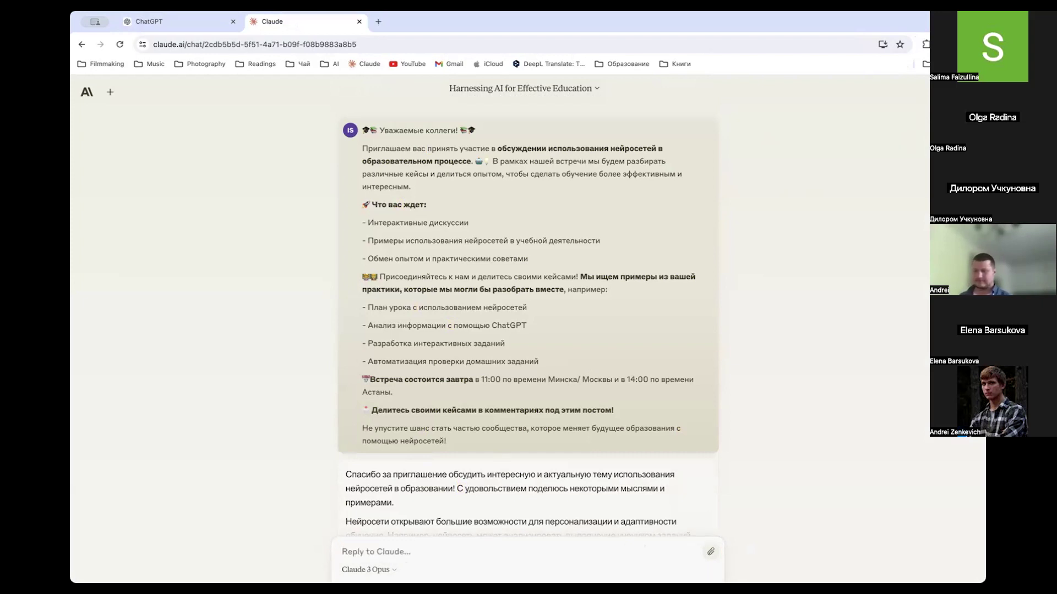
text(Сейчас)
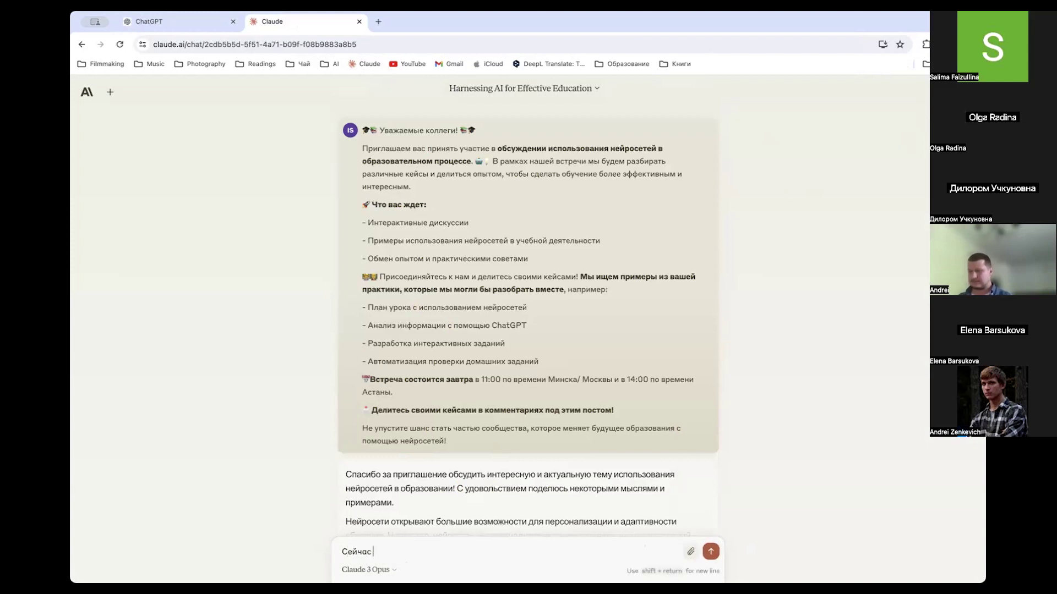
key(super+a)
key(BackSpace)
Step: Draft a reply to Claude saying a chemistry lesson is being developed on the topic "Химия в профессии айтишника"
text(Сейчас ы)
key(BackSpace)
text(мы разрабтыва)
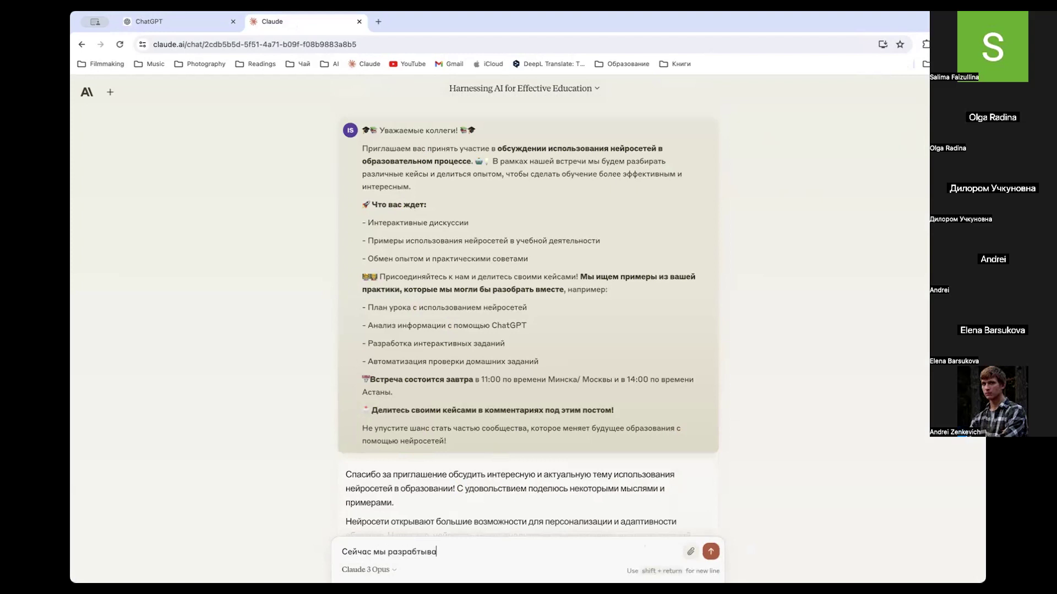
text(ем урок по предмету химия. Тема урок)
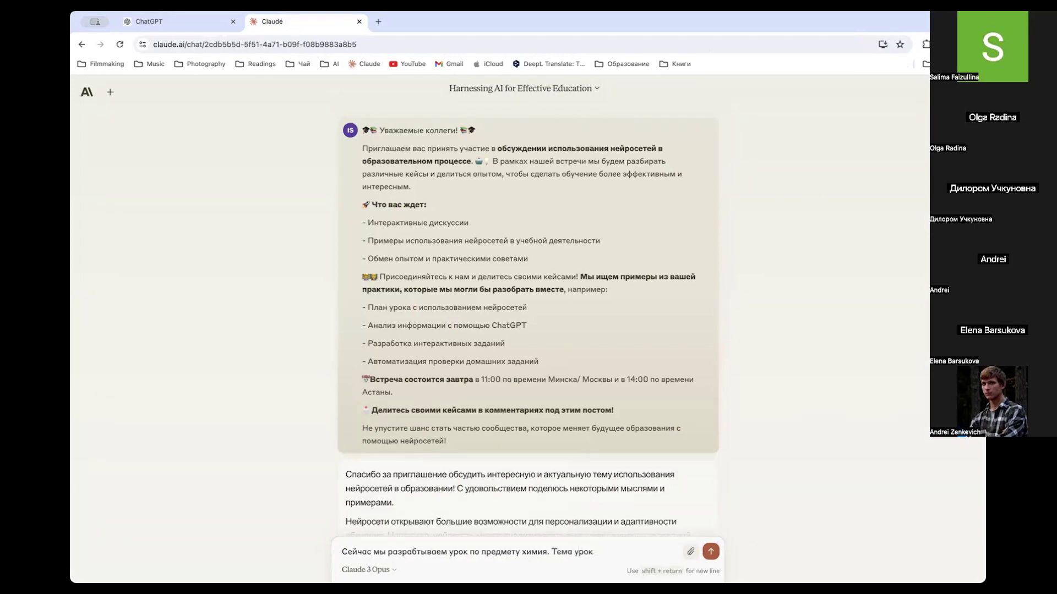
text(а: Химия в профессии айтишника. Еси)
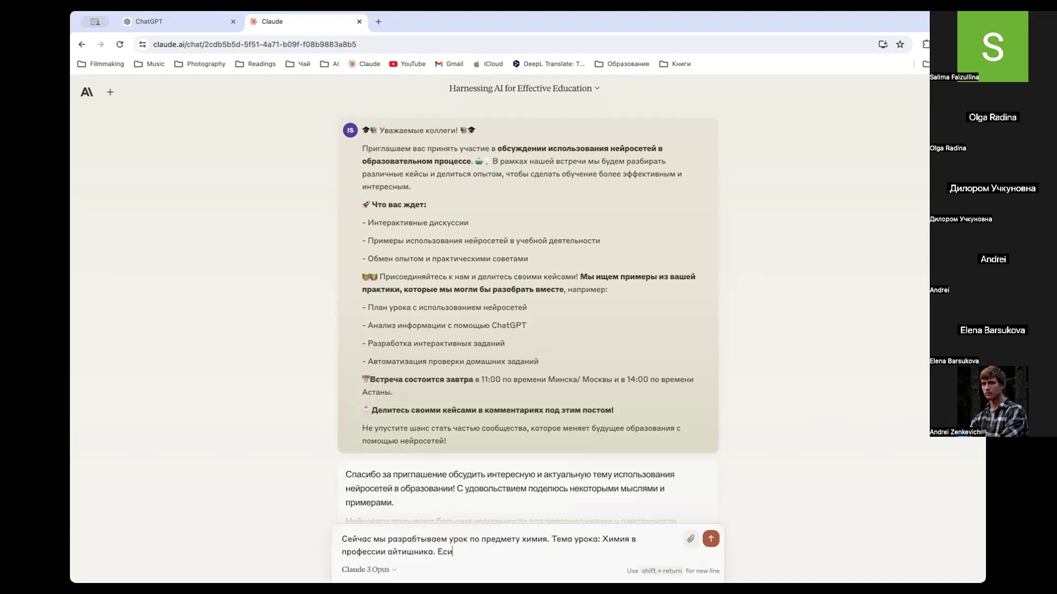
Step: Add "Представь что ты самый лучший учитель химии на земле и сделай структуру этого урока по заданной выше теме." and send the prompt
key(BackSpace)
text(Представь)
text(что ты самый лучший )
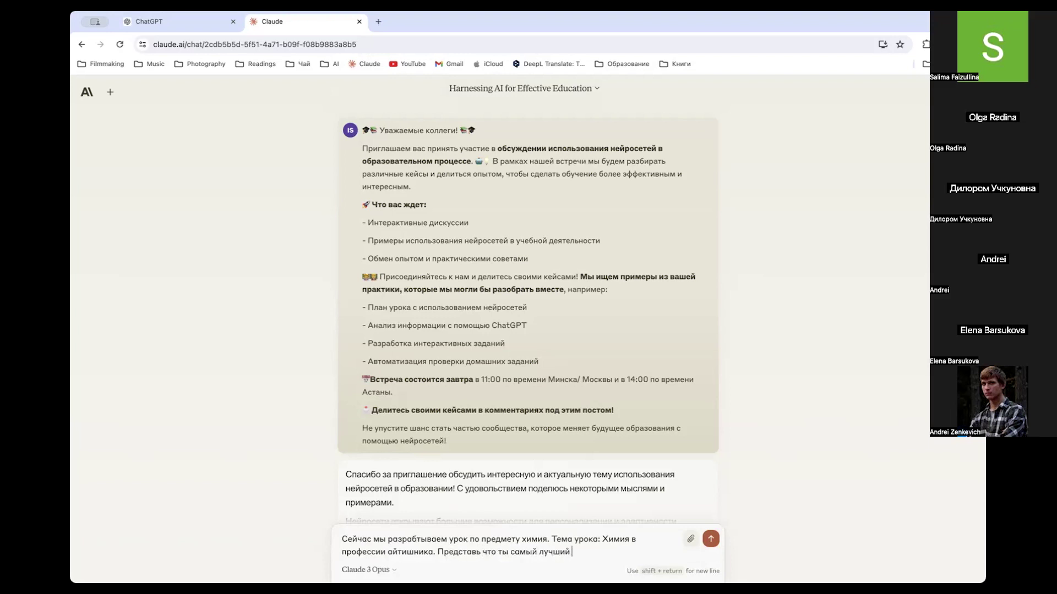
text(учитель химии на земле и сделай структуру э)
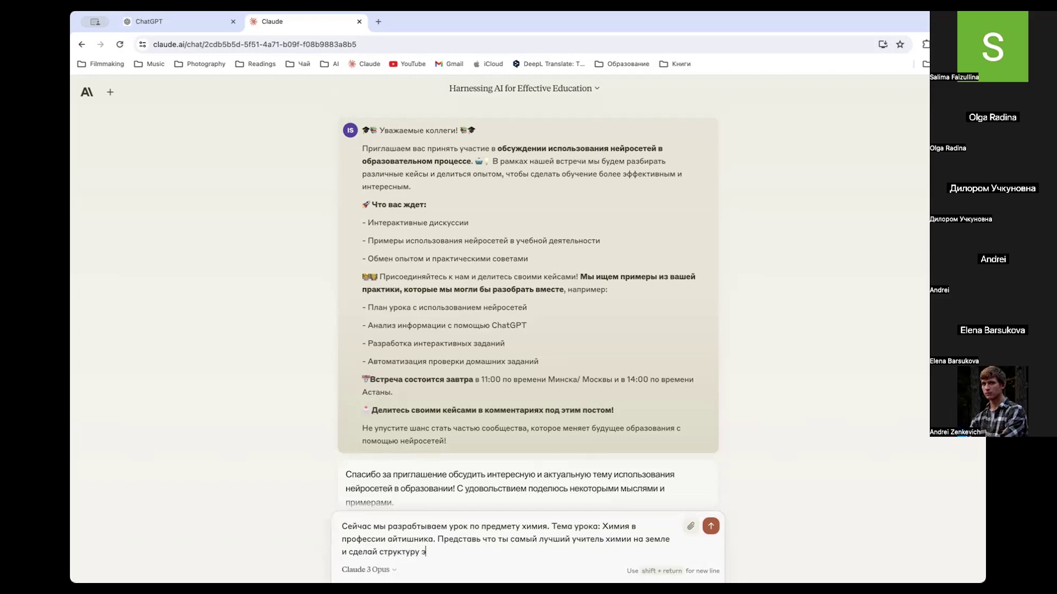
text(того урока по заданной выше теме.)
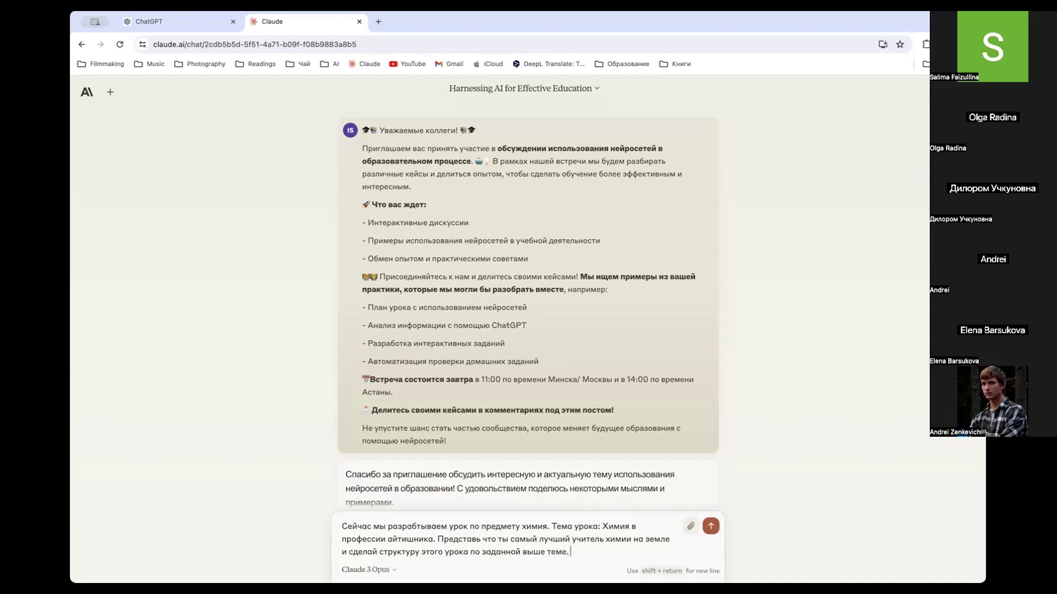
key(Return)
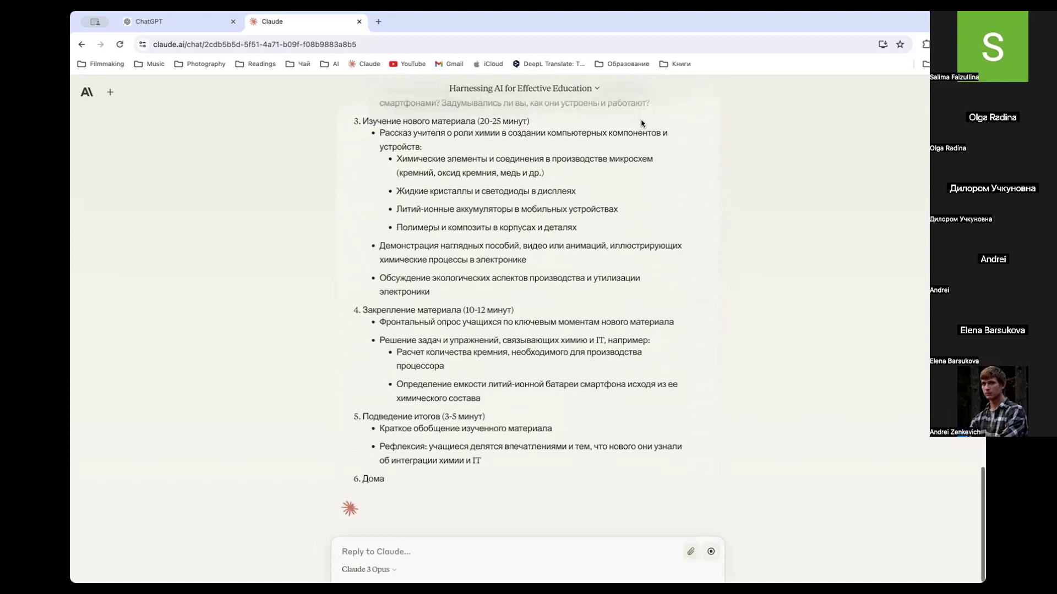
Step: Examine the goals and opening stages of Claude's lesson structure, from "Цели урока" to "Изучение нового материала"
scroll(599, 170, up, 4)
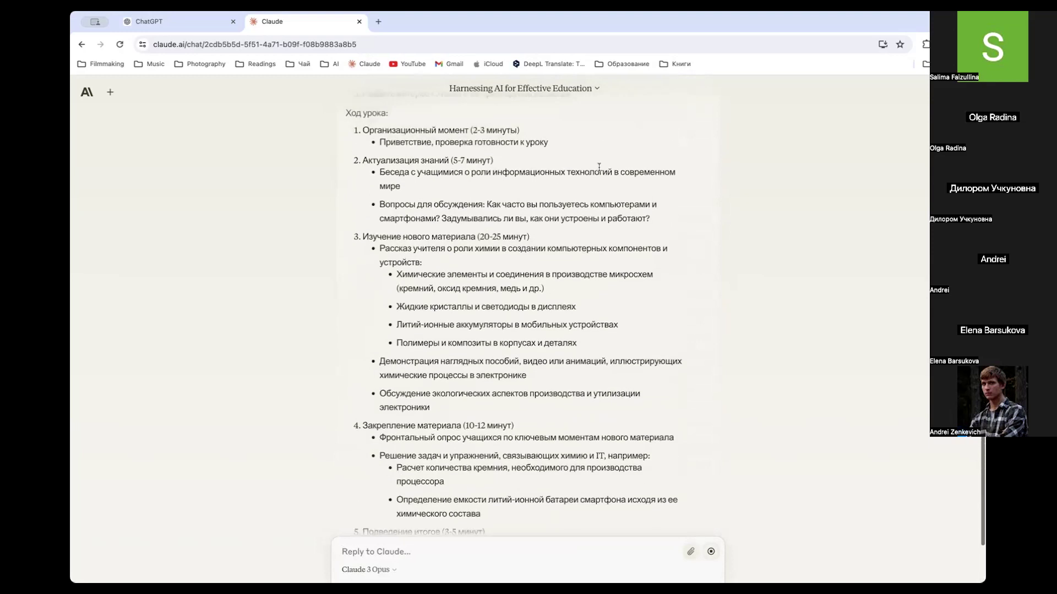
scroll(599, 170, up, 6)
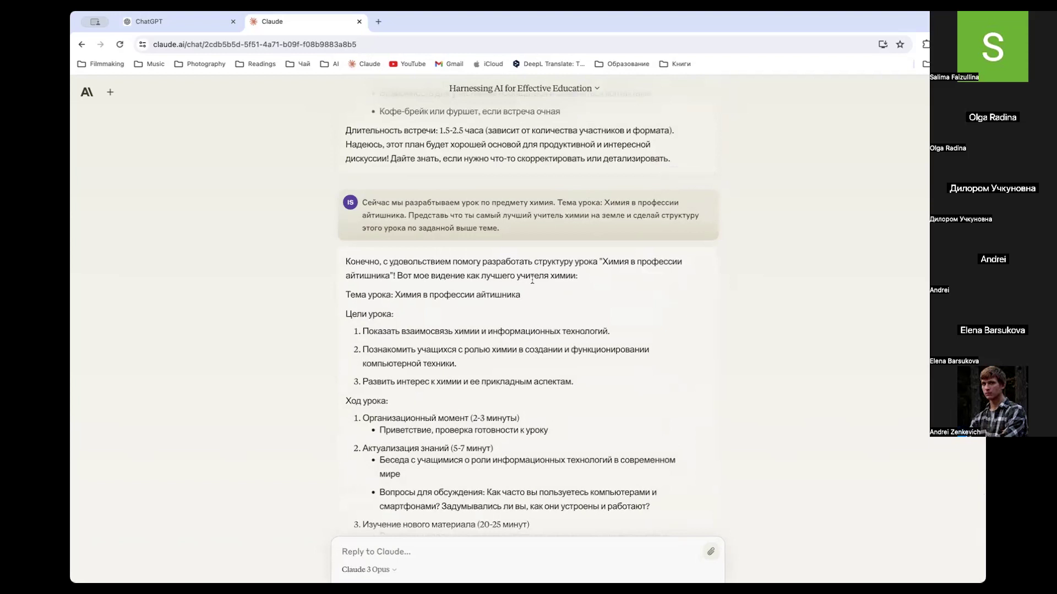
scroll(533, 281, down, 5)
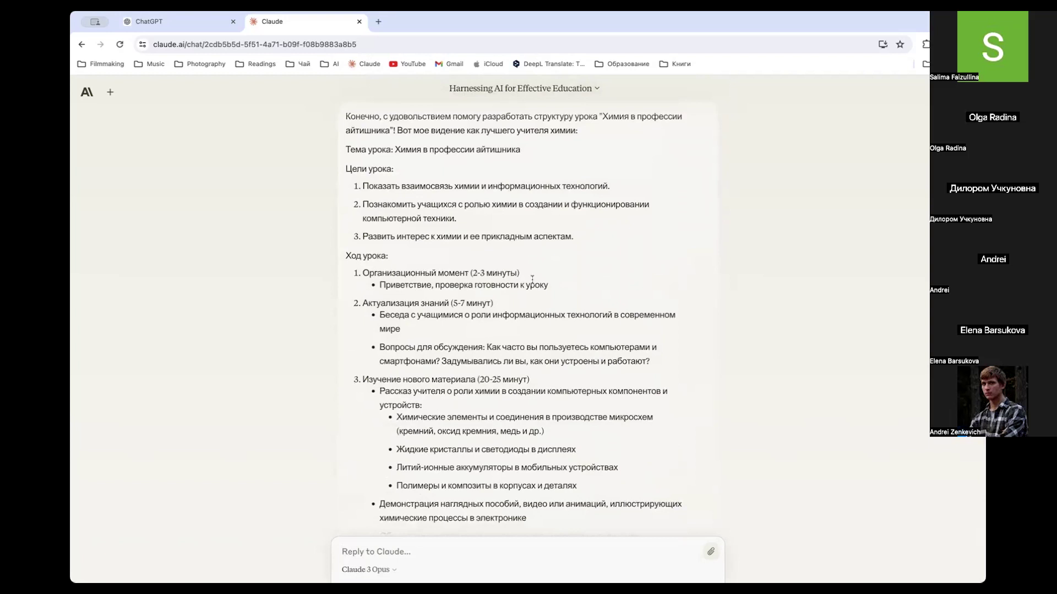
scroll(531, 279, down, 6)
scroll(520, 344, up, 6)
scroll(520, 343, up, 2)
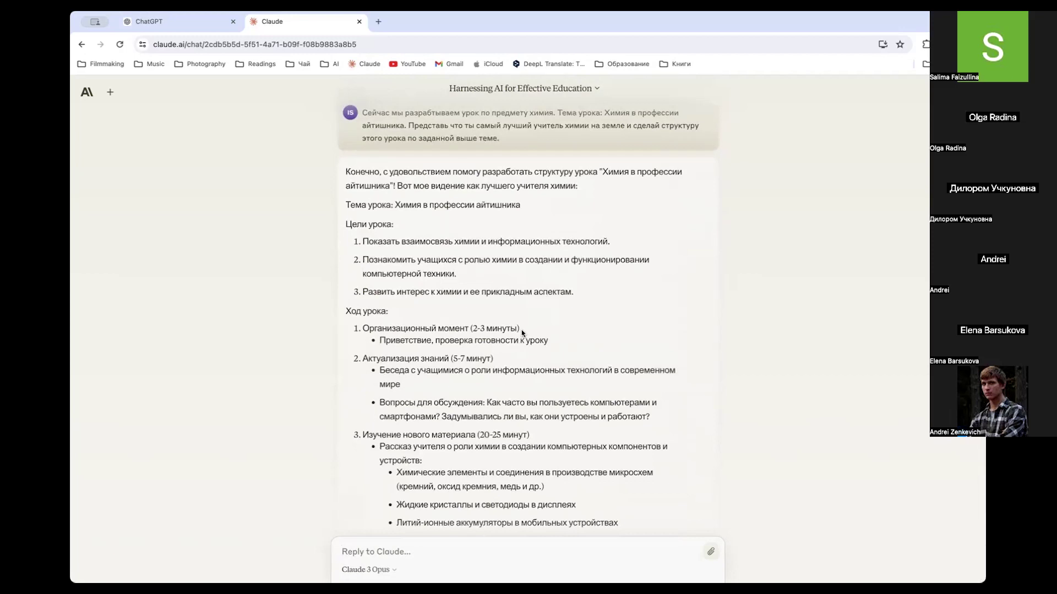
scroll(522, 333, down, 2)
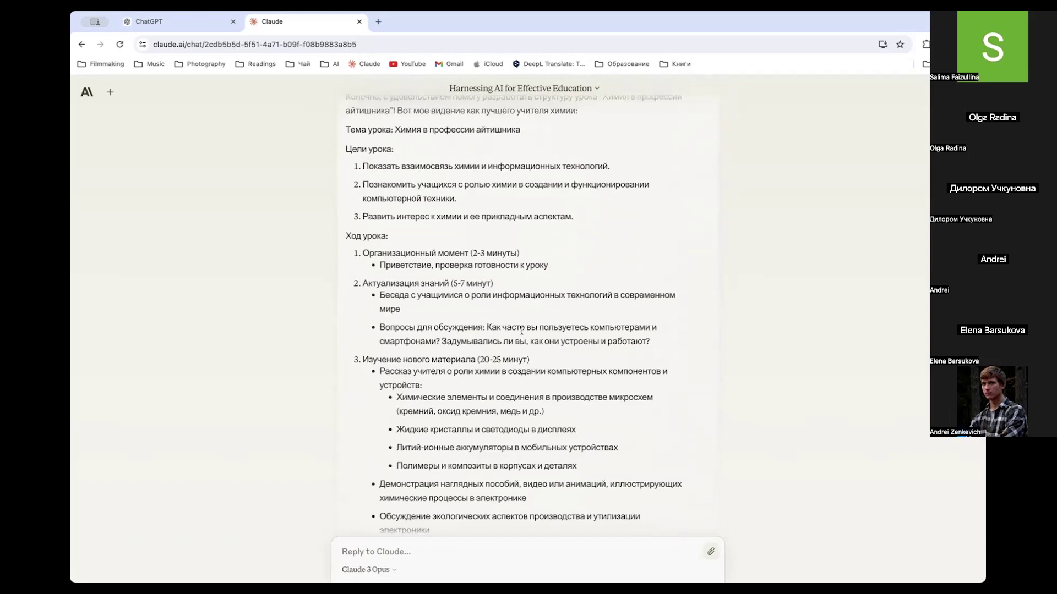
scroll(521, 330, down, 1)
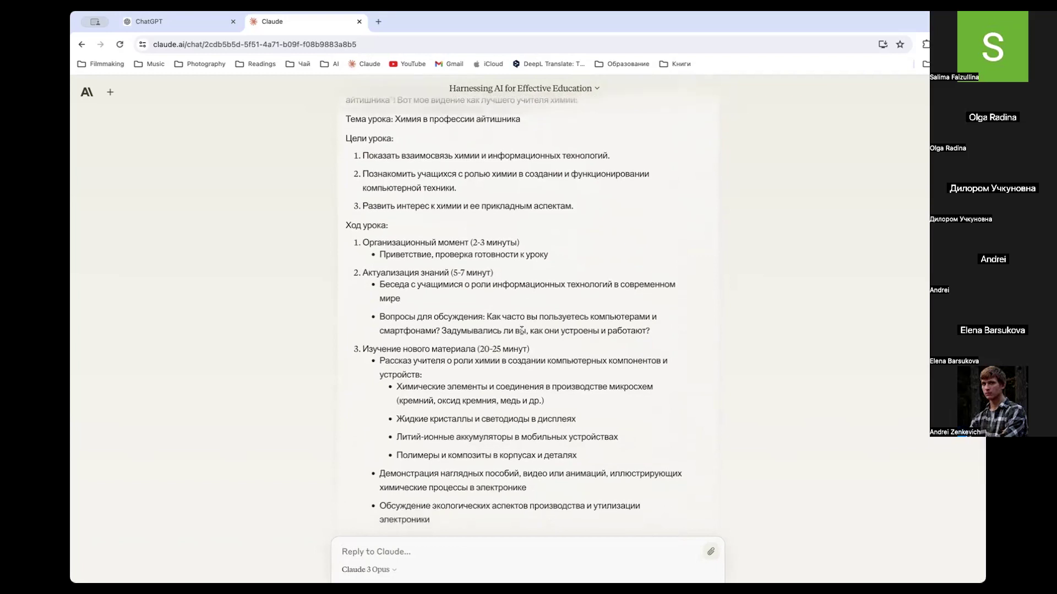
scroll(521, 330, down, 1)
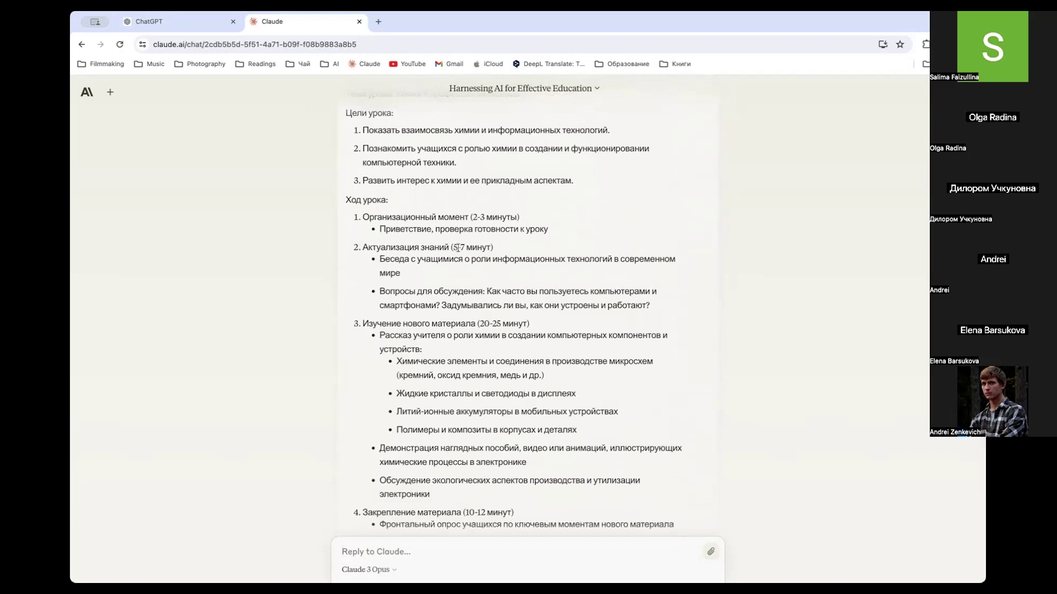
scroll(447, 311, down, 1)
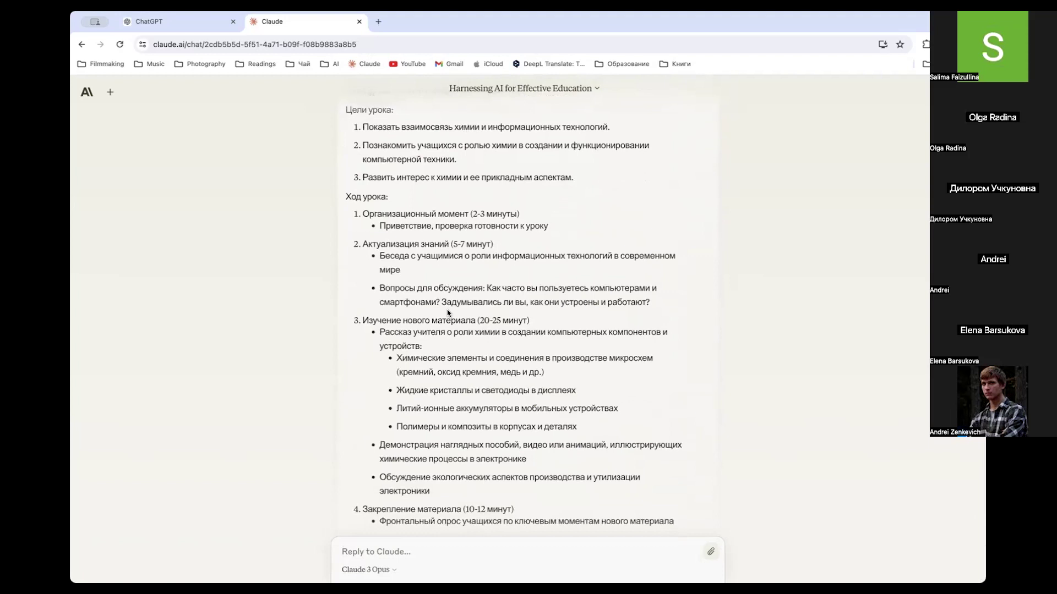
Step: Look through the remaining stages of the lesson structure, down to "Домашнее задание" and the closing remark
scroll(447, 309, down, 5)
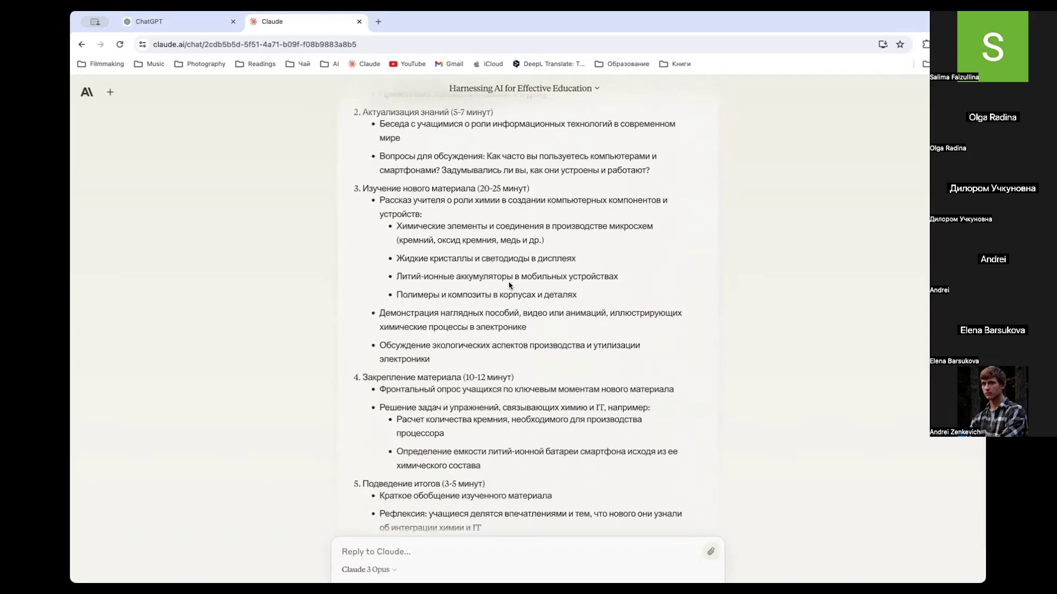
scroll(509, 285, down, 5)
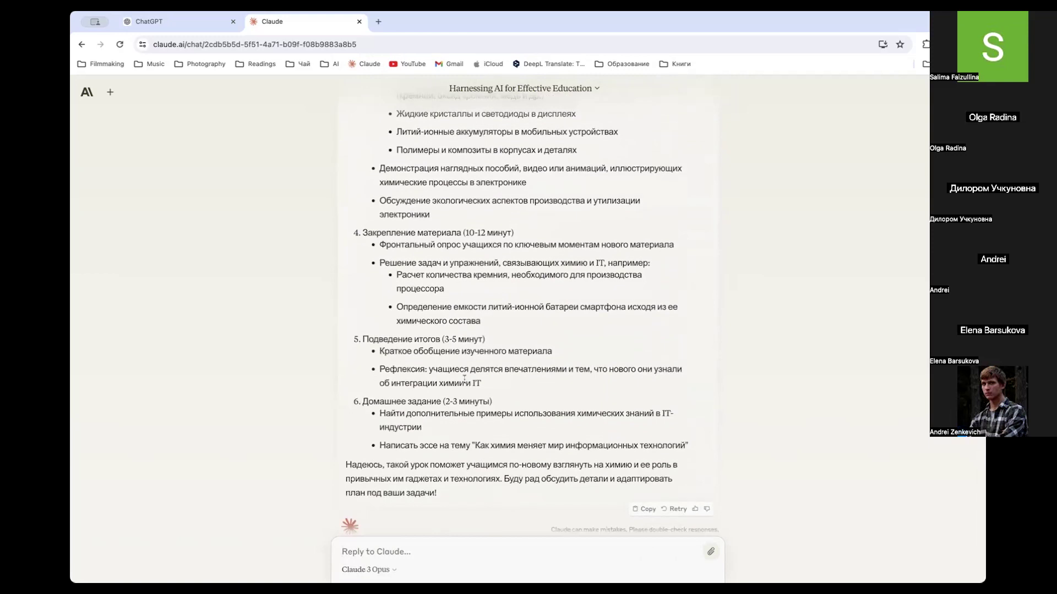
scroll(464, 378, up, 3)
scroll(464, 379, down, 4)
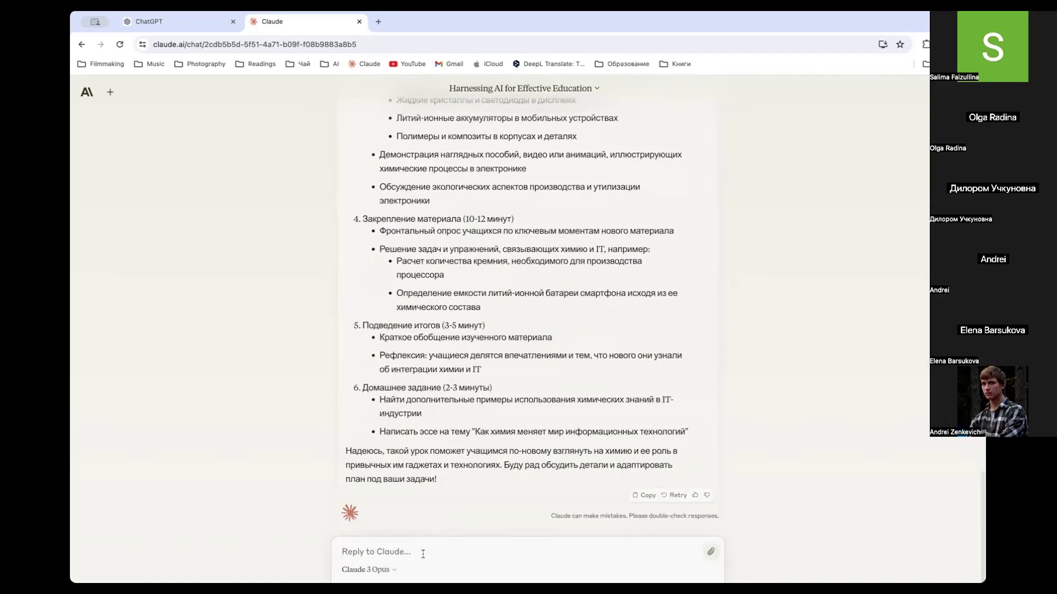
scroll(463, 428, up, 15)
scroll(463, 427, down, 15)
text(Вот)
key(BackSpace)
key(BackSpace)
key(BackSpace)
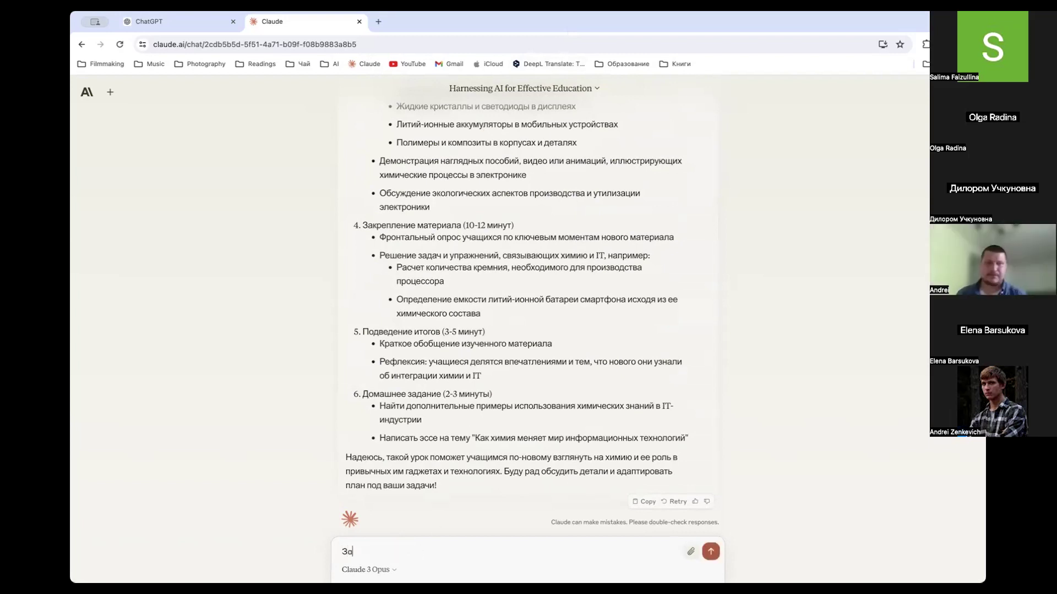
Step: Send Claude the follow-up "Все - таки напиши мне урок по химии, по теме Химия в профессии айтишника"
text(Все - таки)
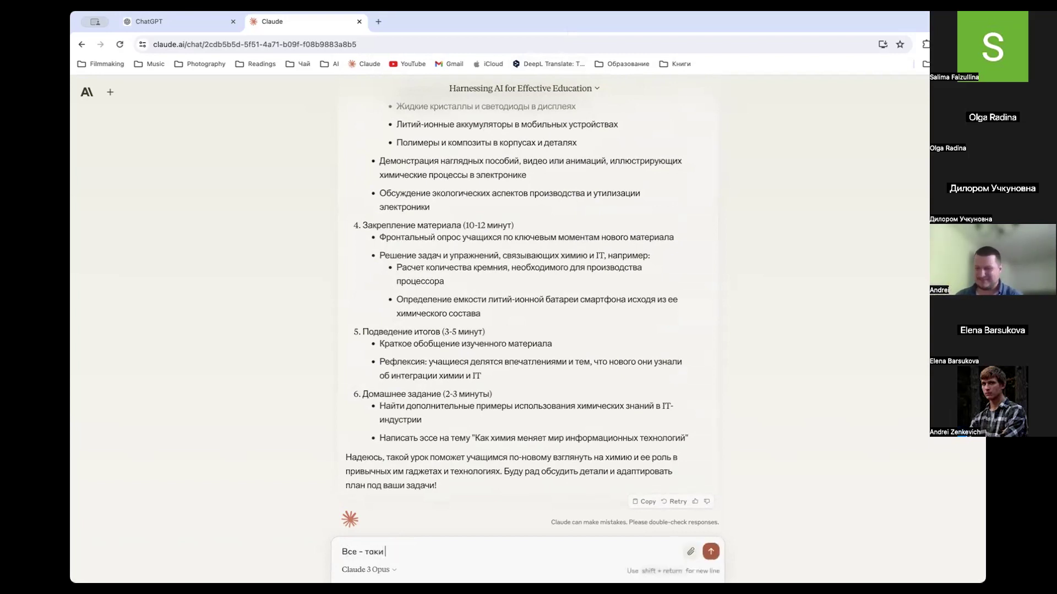
text( напиш)
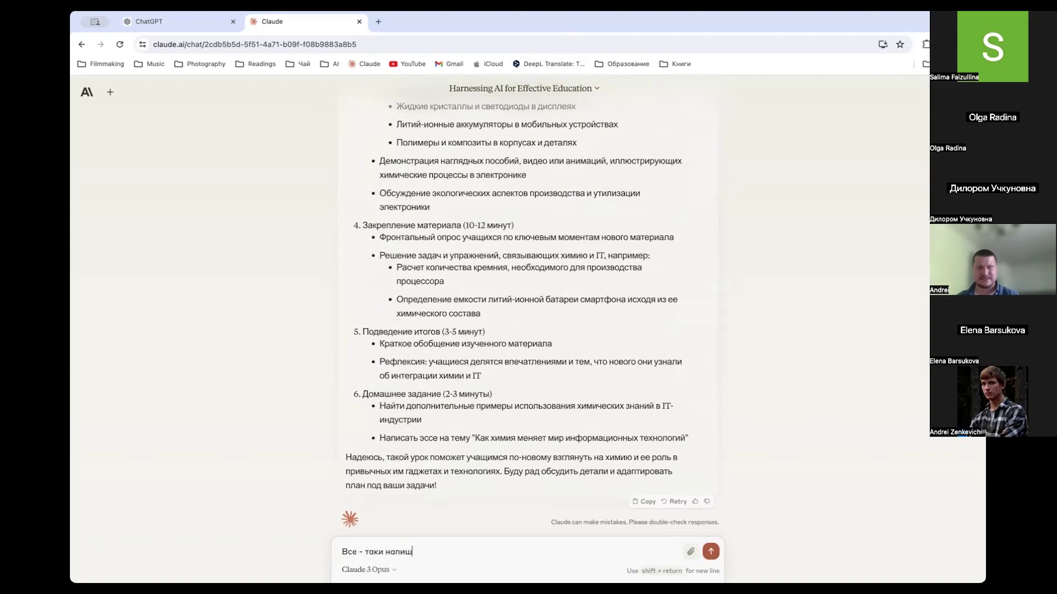
text(и мне урок по химии,)
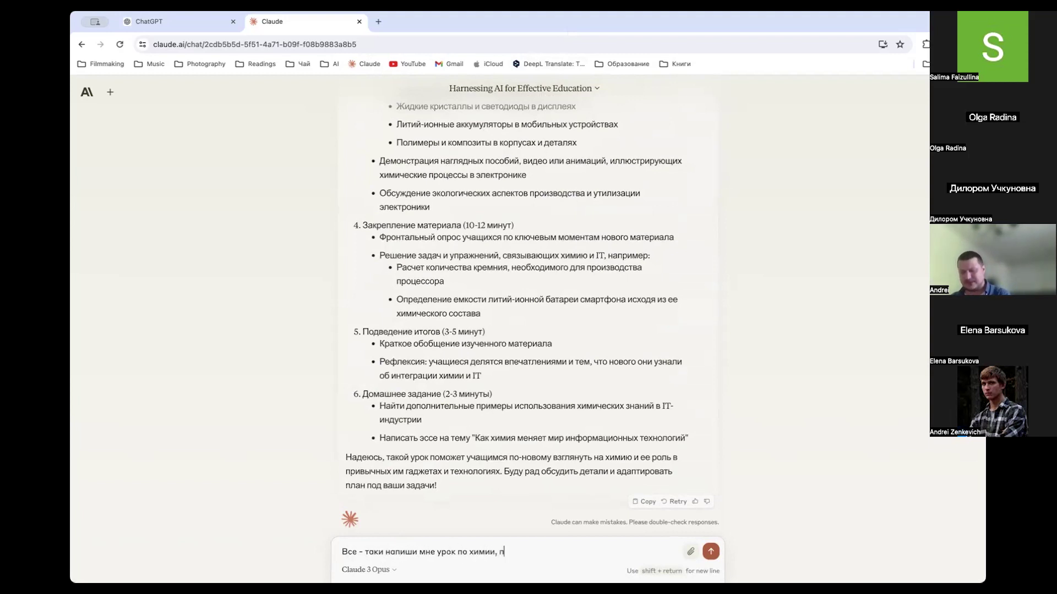
text( по теме Химия в профессии айтишника)
key(Return)
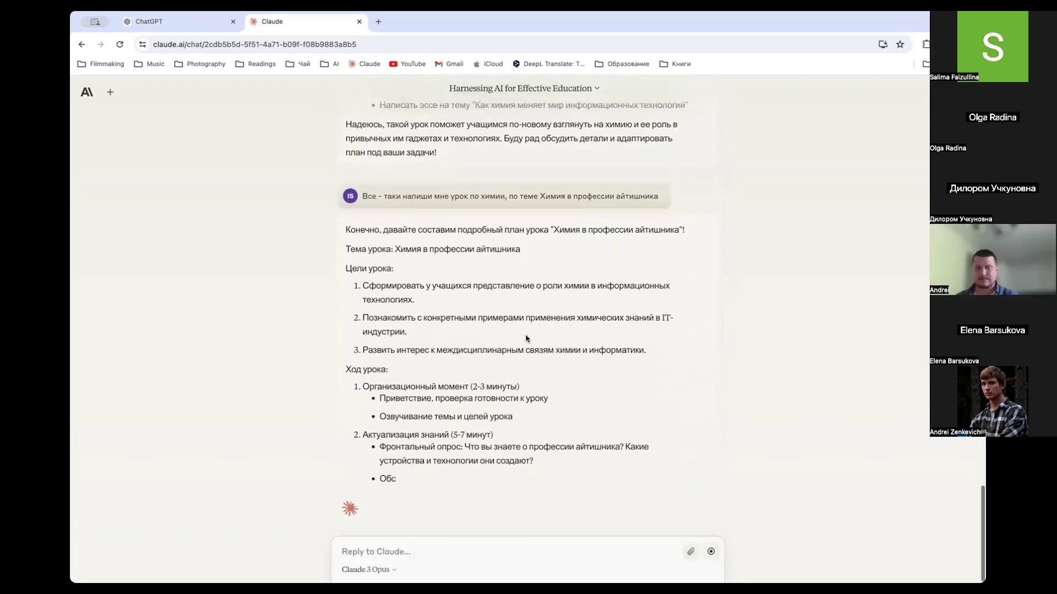
Step: Copy the full text of the earlier chemistry prompt beginning "Сейчас мы разрабтываем урок" from the Claude conversation
scroll(520, 328, up, 5)
scroll(495, 339, up, 15)
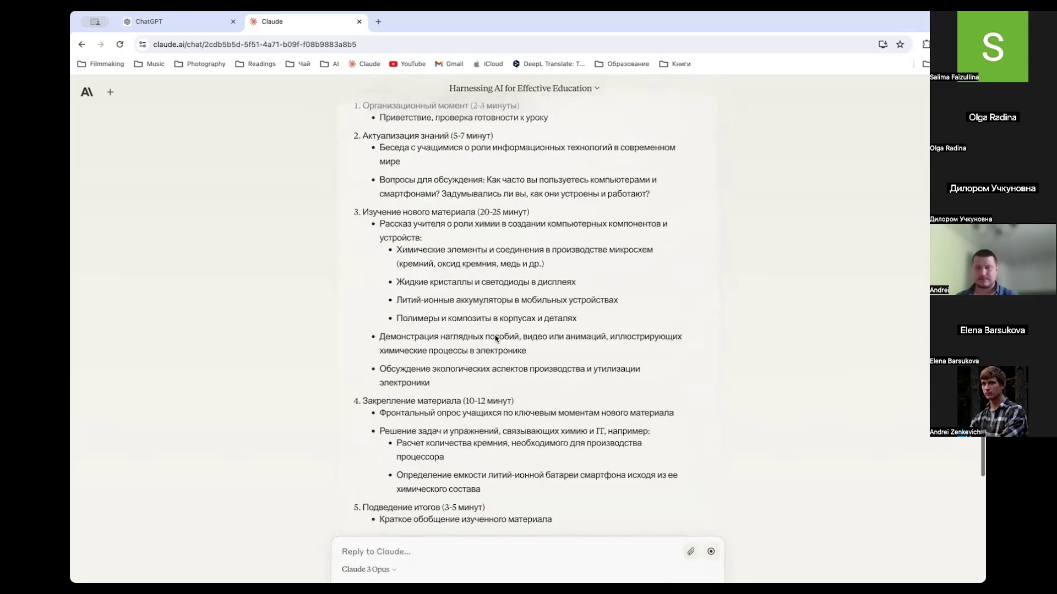
drag(512, 243, 352, 205)
key(super+c)
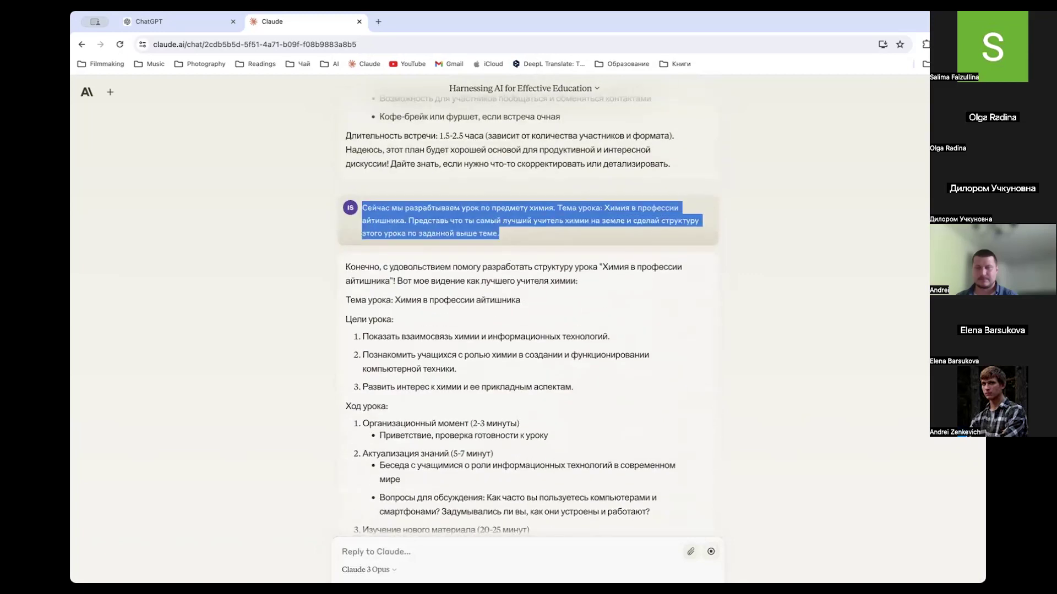
Step: Switch to the ChatGPT conversation, send the copied chemistry lesson prompt there, and look through the lesson structure it generates
click(165, 22)
key(super+a)
key(super+v)
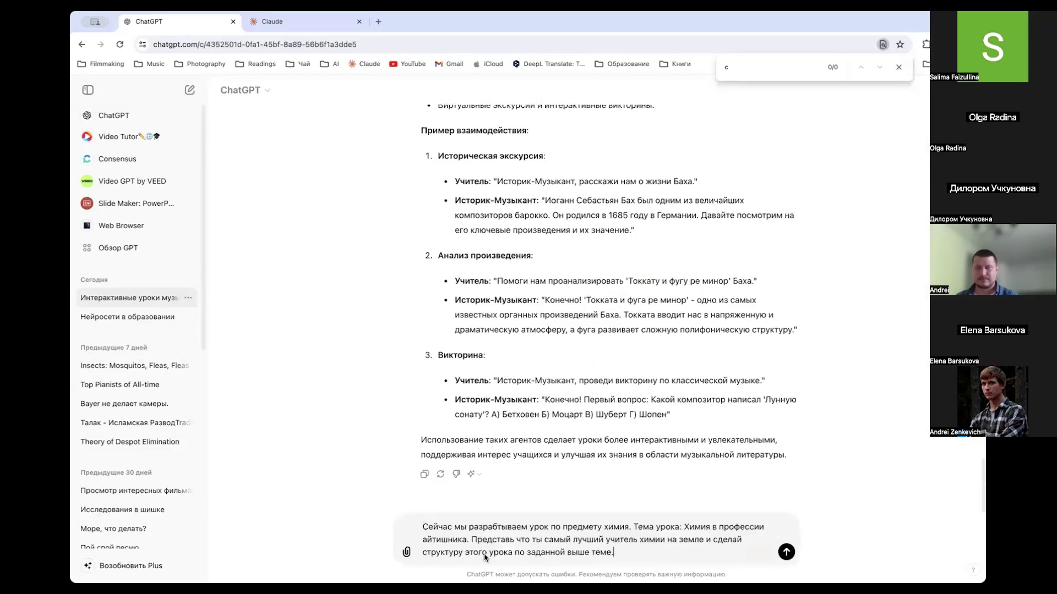
key(Return)
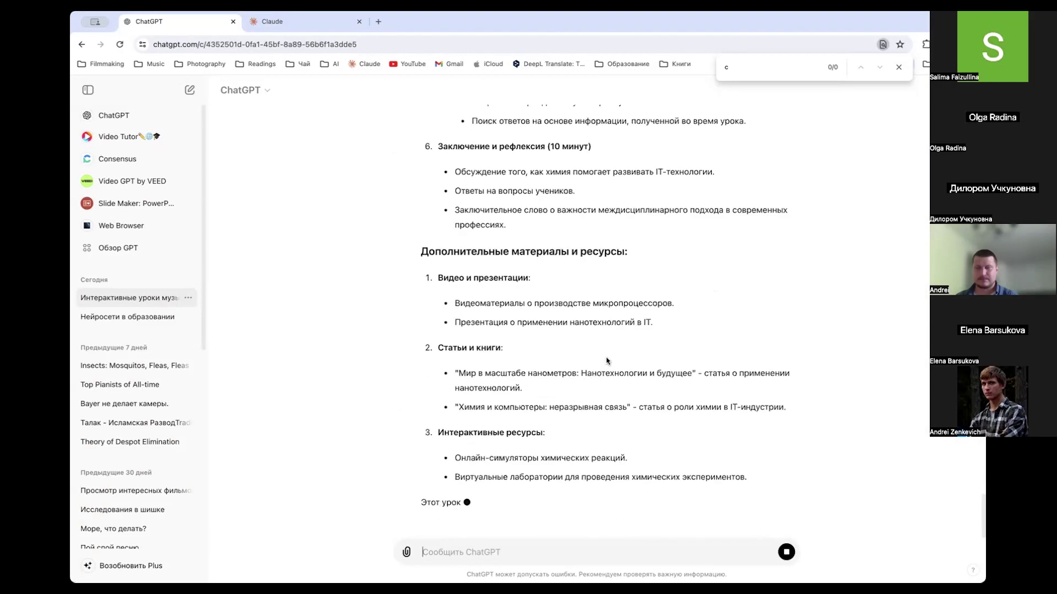
scroll(606, 358, up, 10)
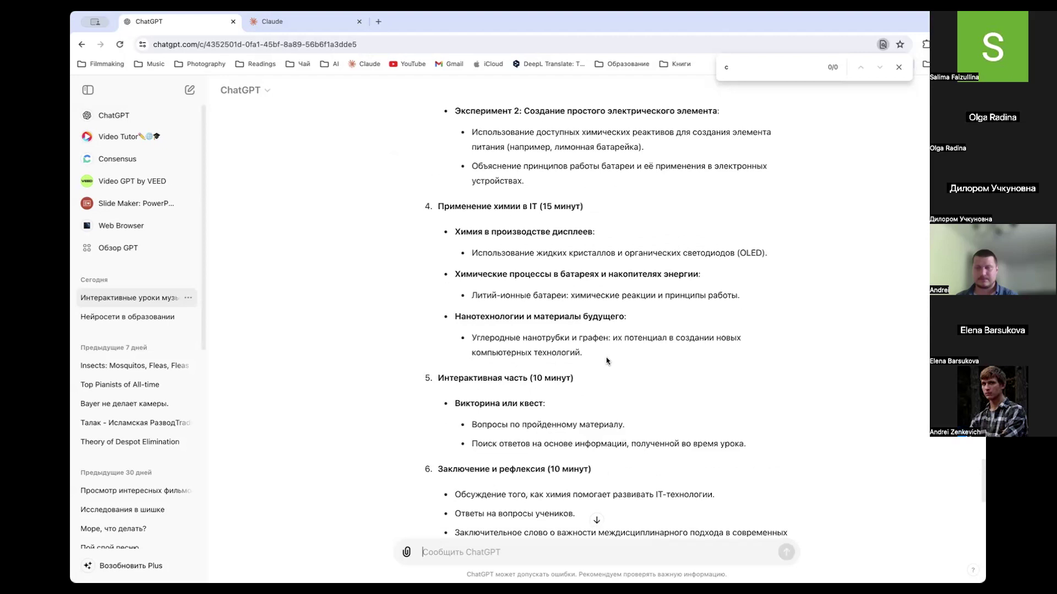
scroll(606, 360, up, 3)
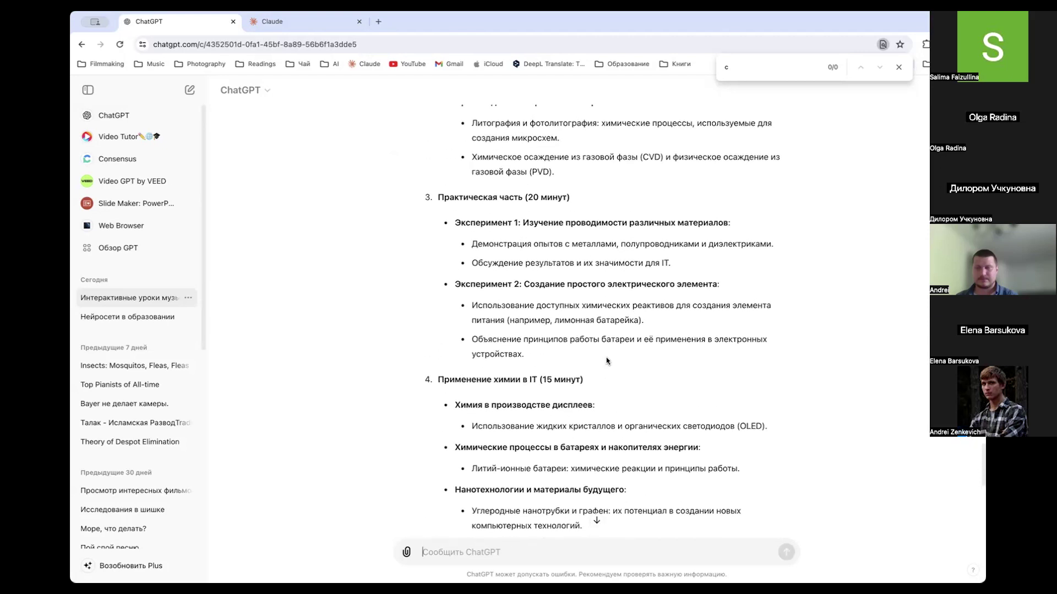
Step: Review the chemistry lesson structure again, from the introduction through the experiments in "Практическая часть (20 минут)"
scroll(606, 361, up, 5)
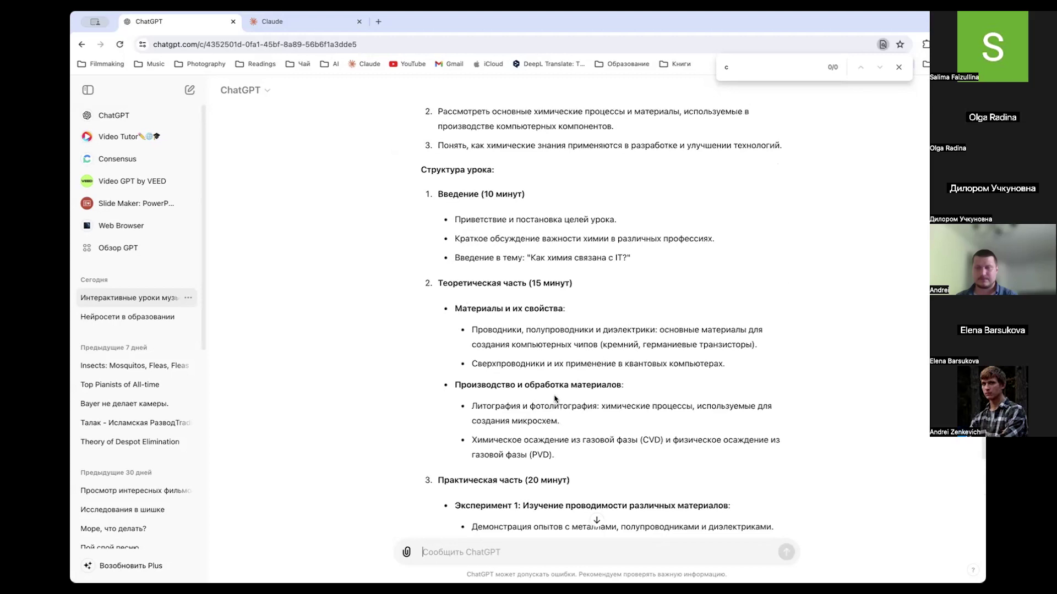
scroll(556, 399, down, 2)
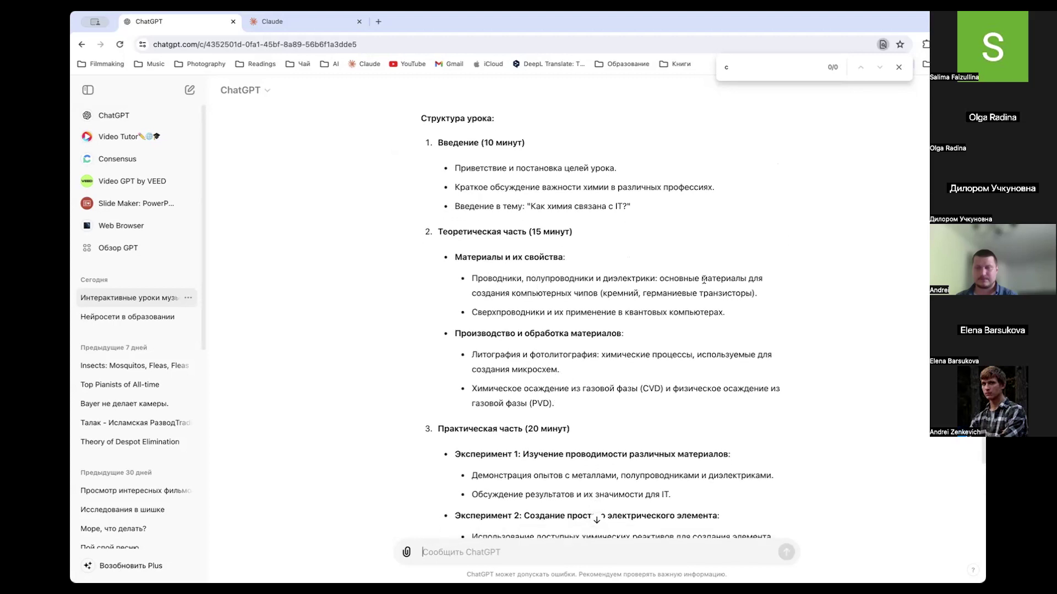
scroll(587, 303, down, 3)
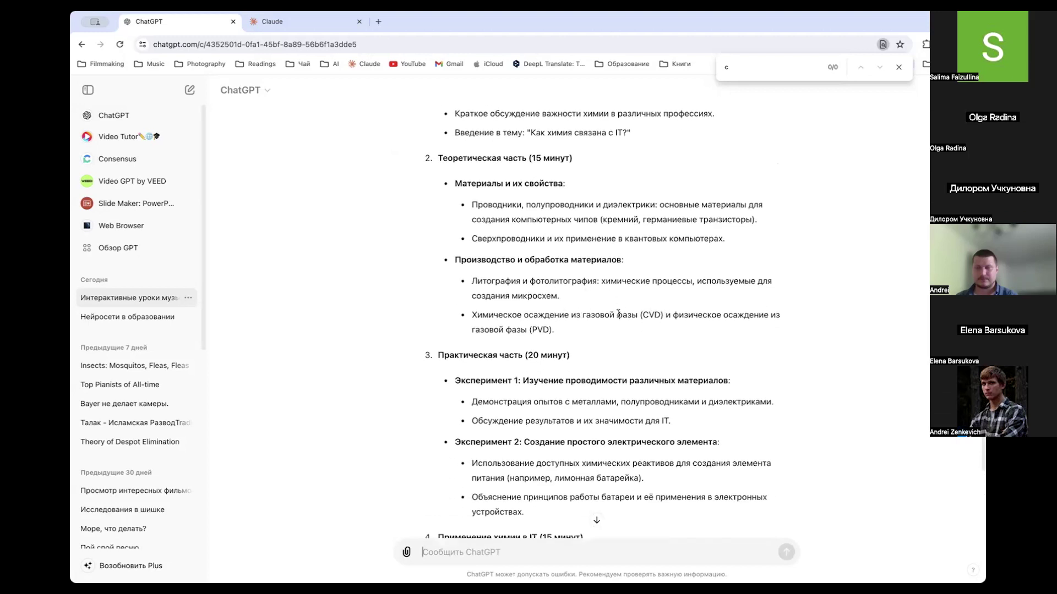
scroll(454, 303, down, 5)
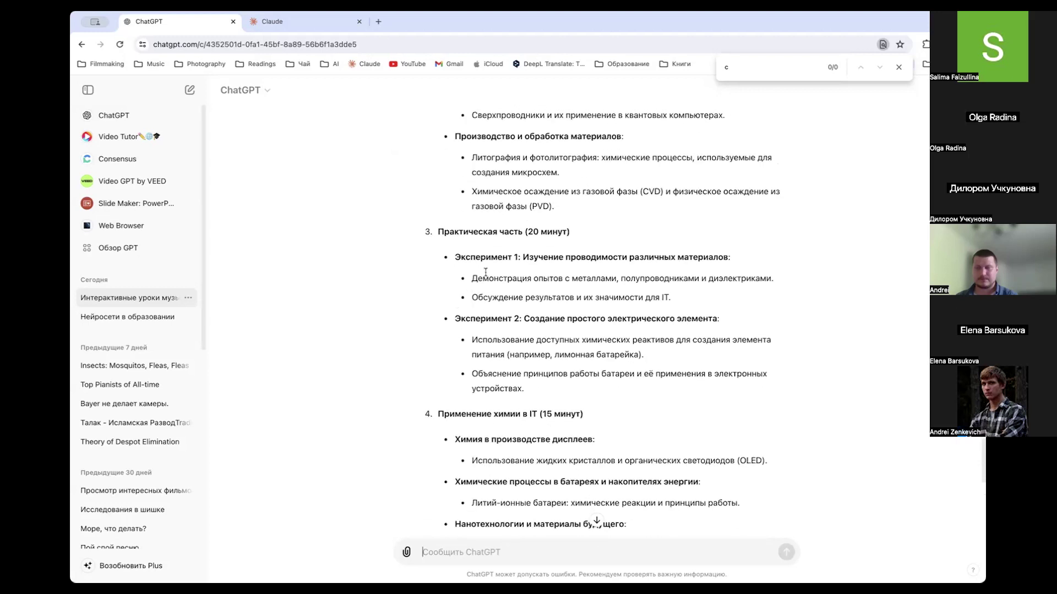
drag(436, 234, 582, 234)
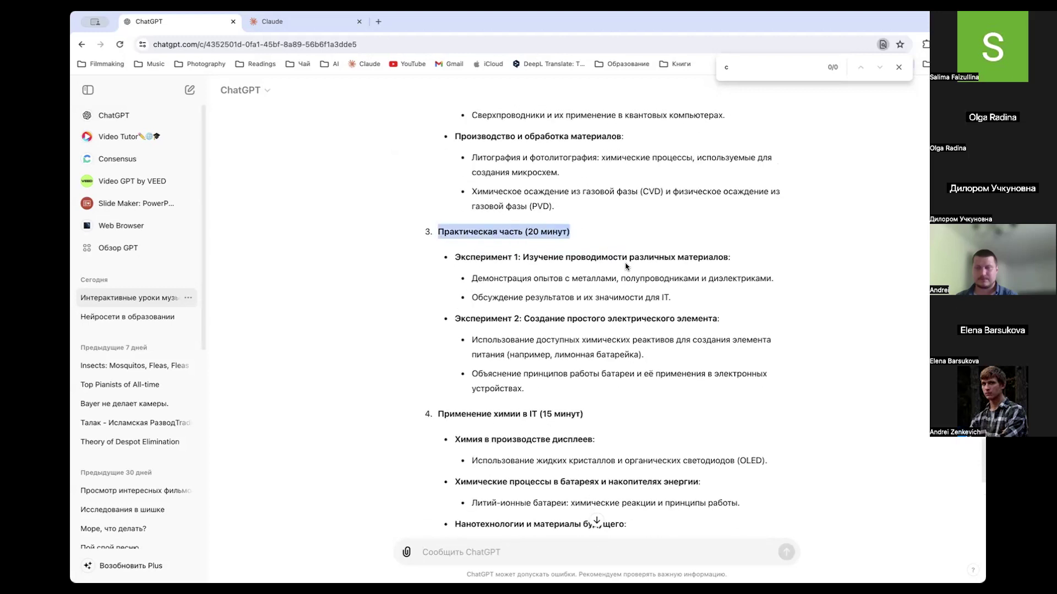
triple_click(559, 257)
scroll(559, 257, down, 4)
Step: Send the follow-up request "Добавь еще 3 эксперимента в практическую часть" in the chemistry lesson conversation
click(463, 552)
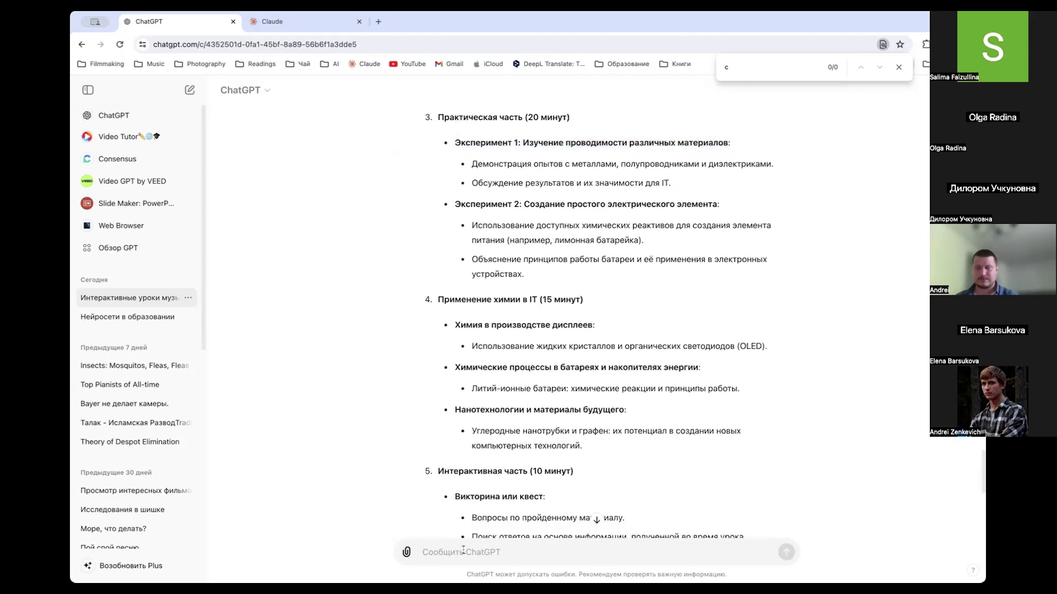
text(Добавь еще 3 эксперимента в практическую ч)
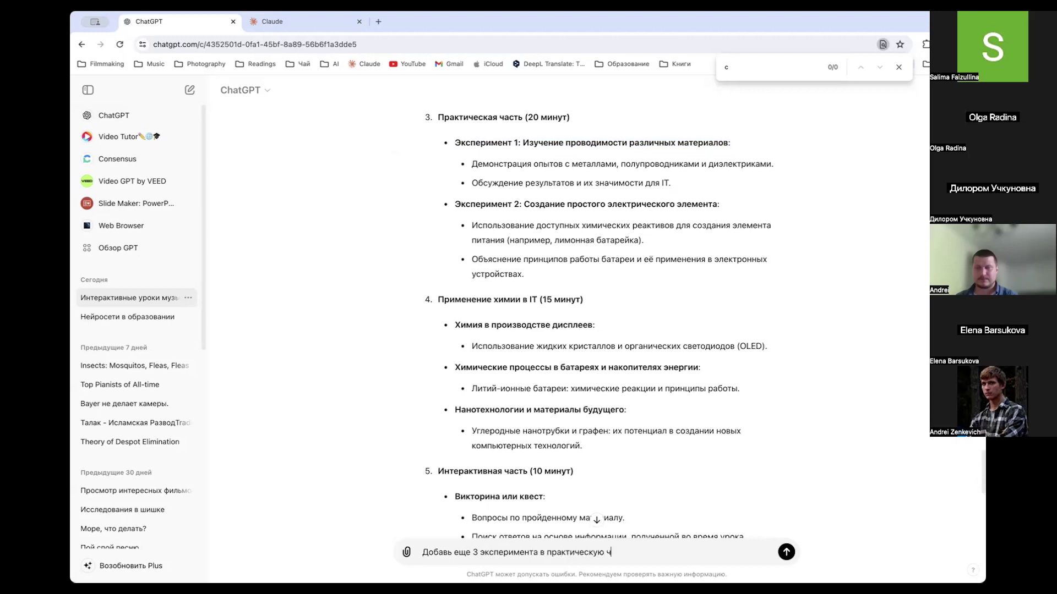
text(асть)
key(Return)
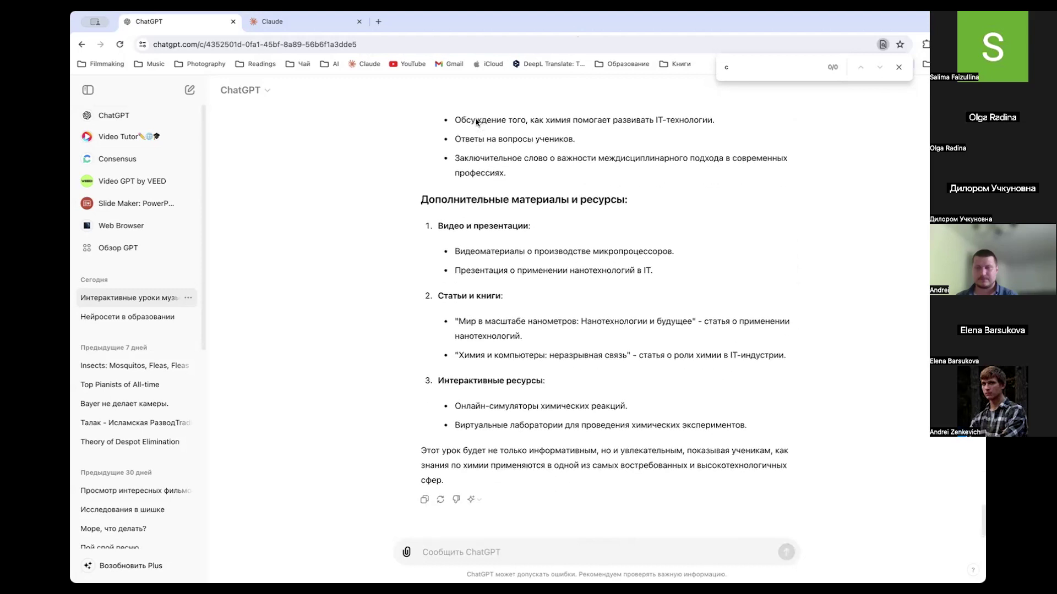
Step: Examine the revised lesson, including the added experiments, the "Викторина или квест" items and the additional materials
scroll(492, 335, up, 6)
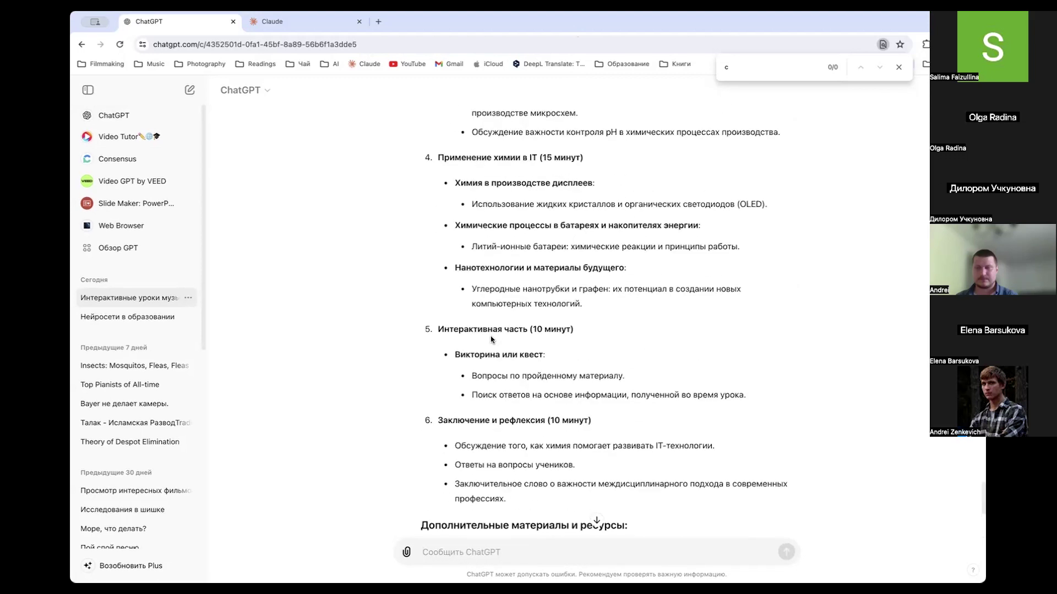
scroll(492, 339, up, 7)
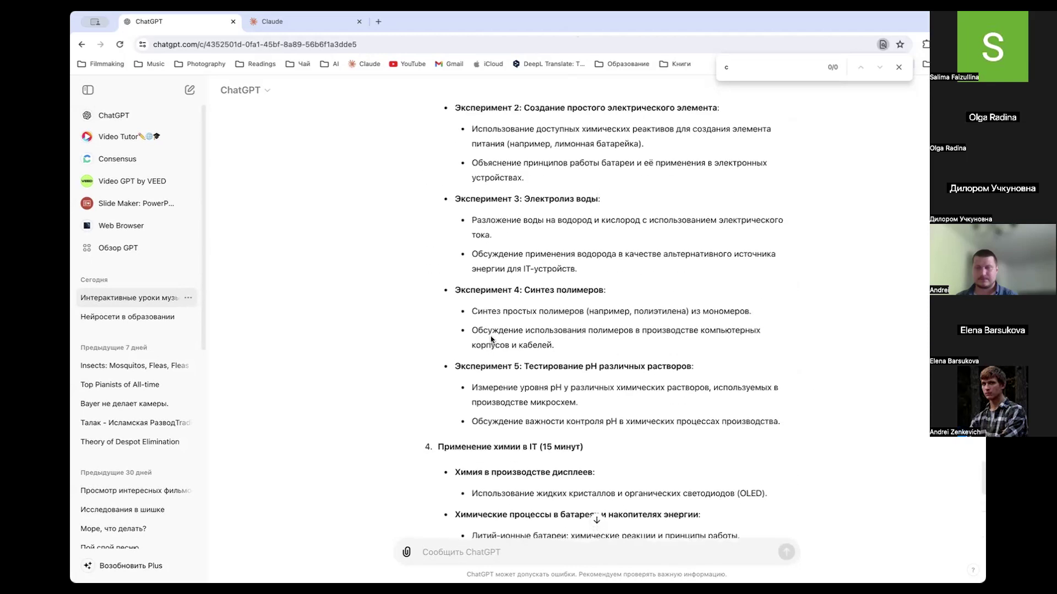
scroll(491, 340, up, 1)
scroll(491, 340, down, 2)
scroll(492, 340, down, 10)
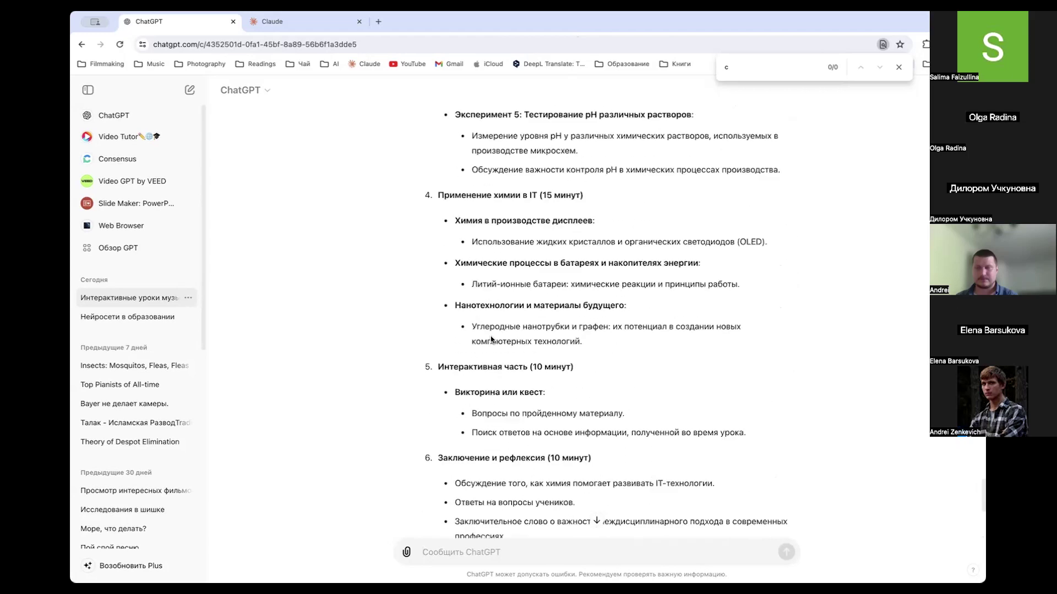
scroll(566, 220, up, 1)
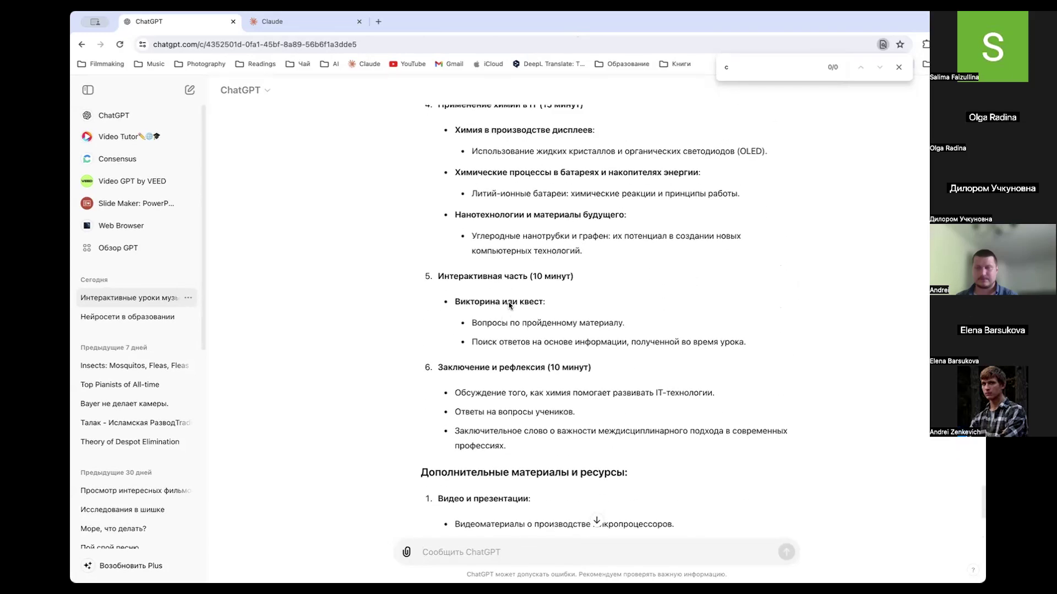
triple_click(512, 306)
triple_click(528, 341)
scroll(528, 341, down, 5)
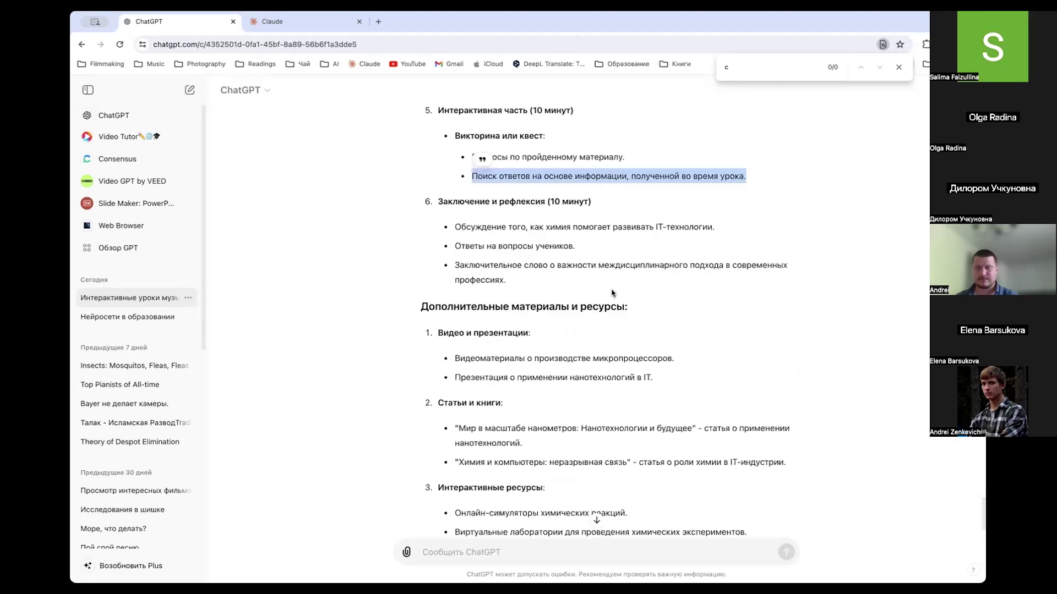
Step: Send a request starting "Приведи пример викторины или квеста, который можно провести в рамках", asking for an example quiz or quest on the lesson topic
text(А где)
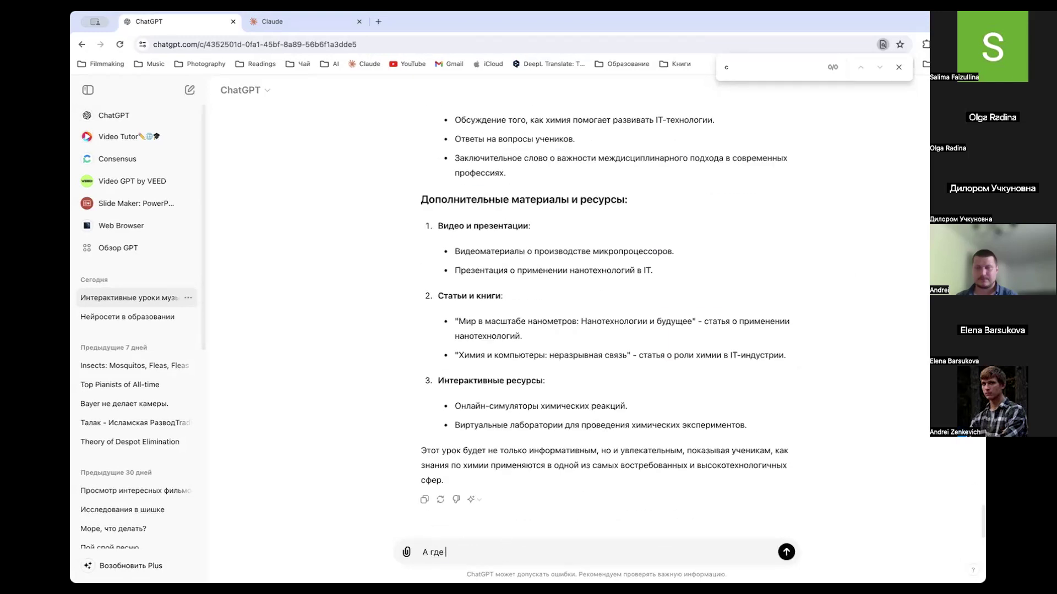
key(super+a)
key(BackSpace)
text(А)
key(BackSpace)
text(Приведи пример викторины или квеста, который можно провести в рамках эурока по)
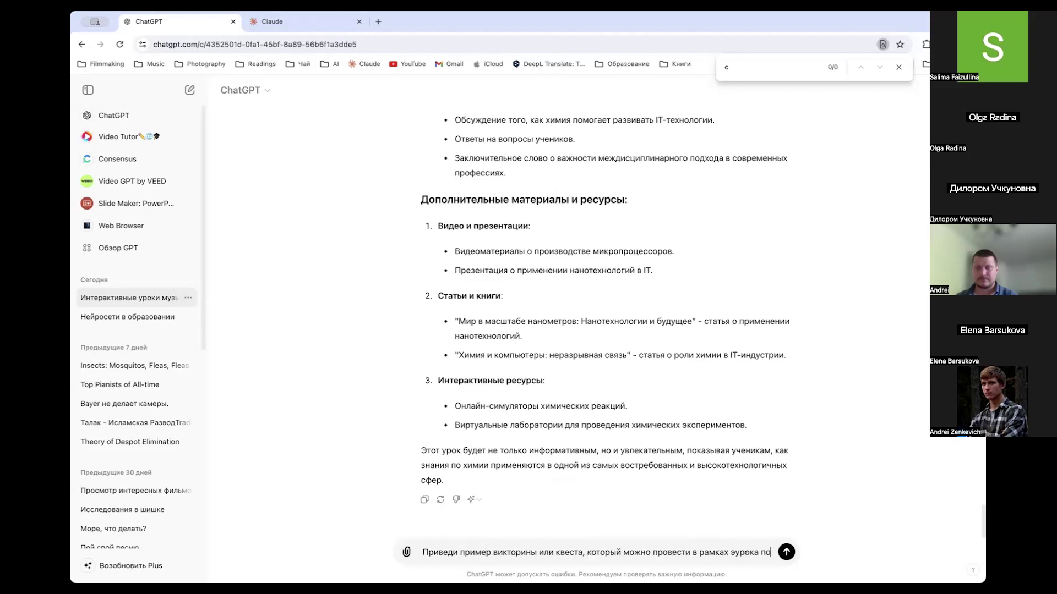
text(зда)
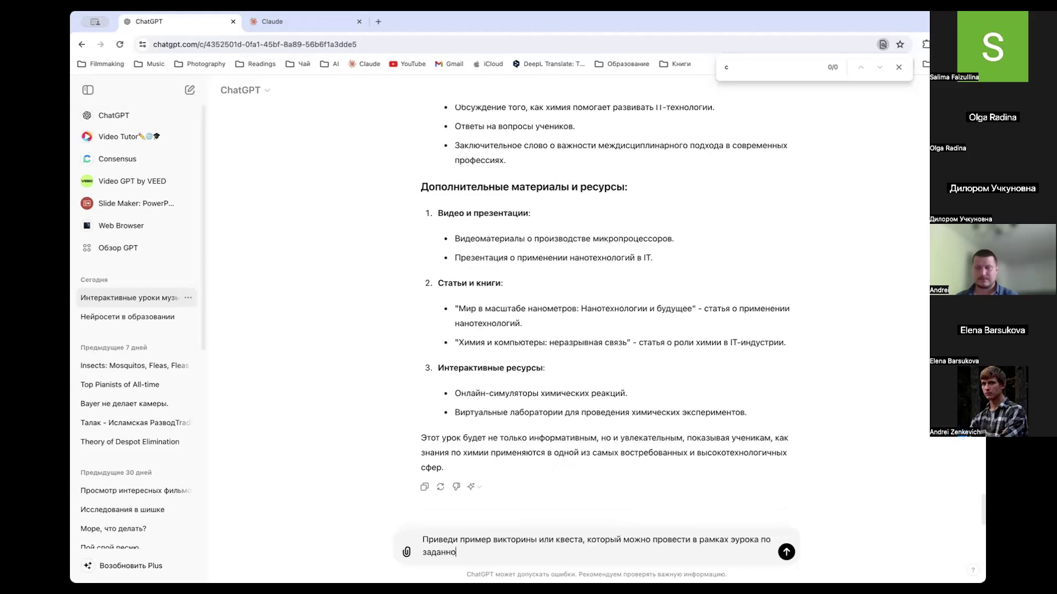
key(Return)
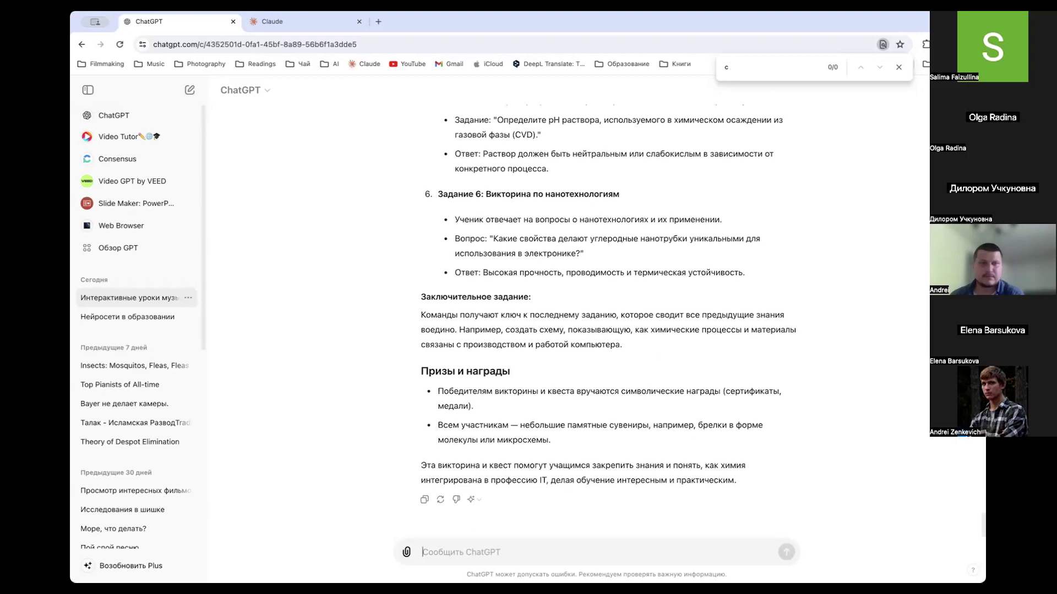
Step: Look through the generated quest tasks and prizes, and view the model choices for regenerating the answer
scroll(583, 402, up, 20)
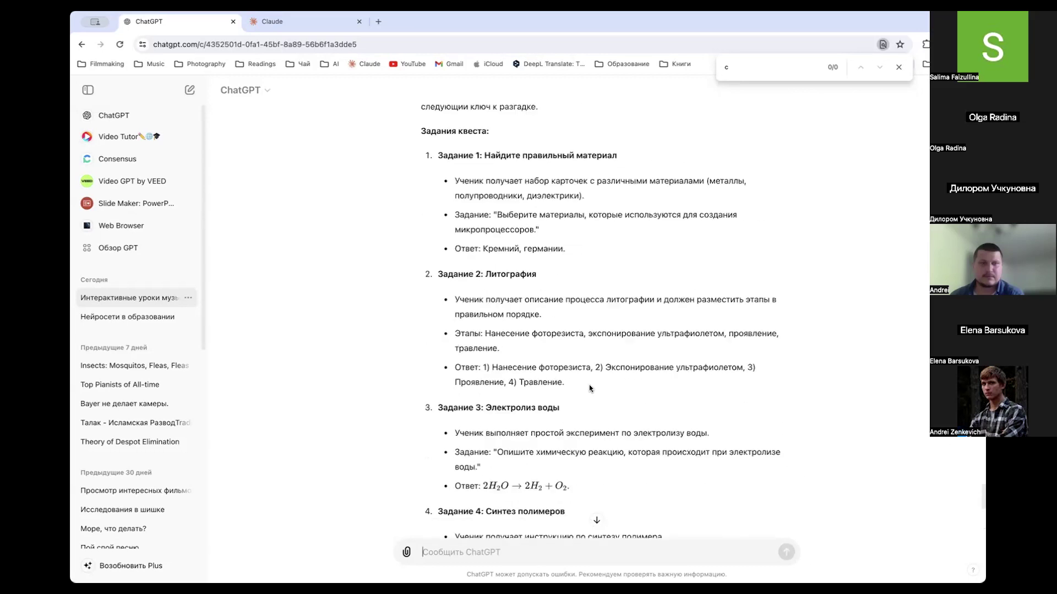
scroll(587, 396, down, 20)
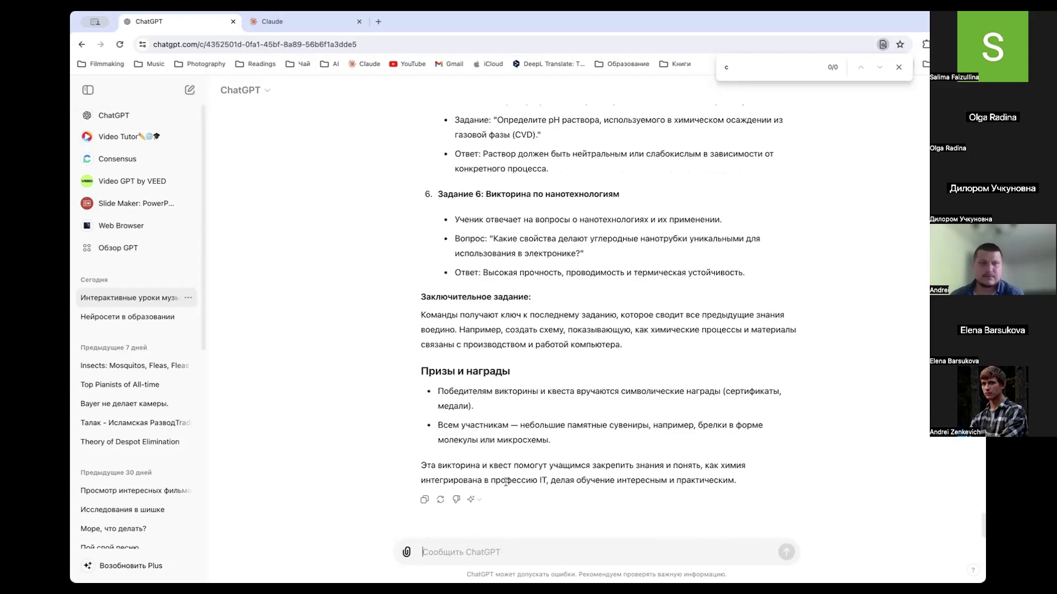
click(478, 502)
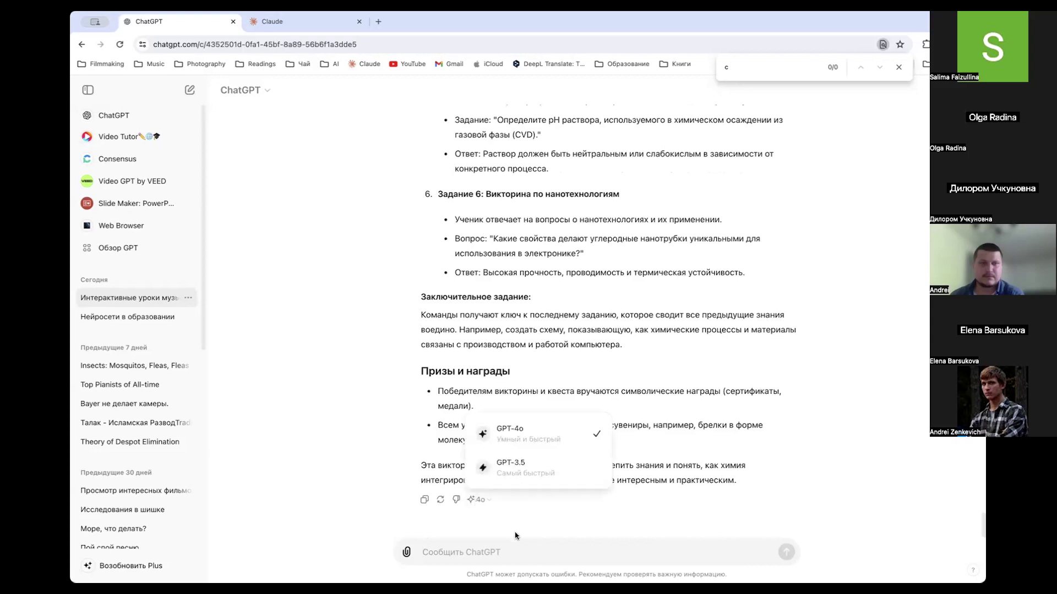
Step: Send the prompt "Нам нужно дать ученикам домашнее задание по этому уроку. Создай домашнее задание и пришли его мне в формате pdf"
click(503, 548)
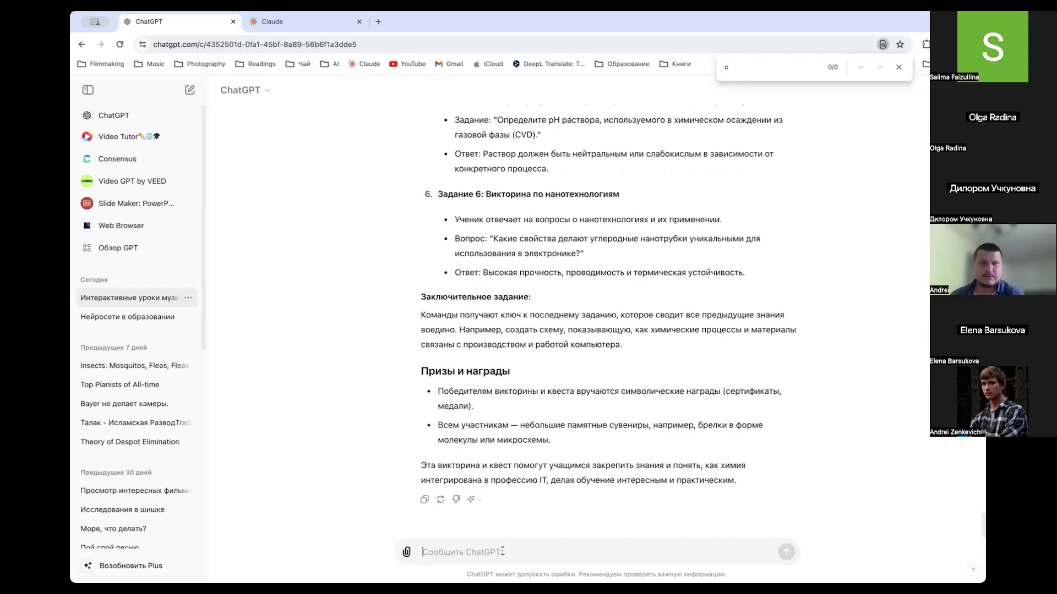
text(Нам нужно дать учеи)
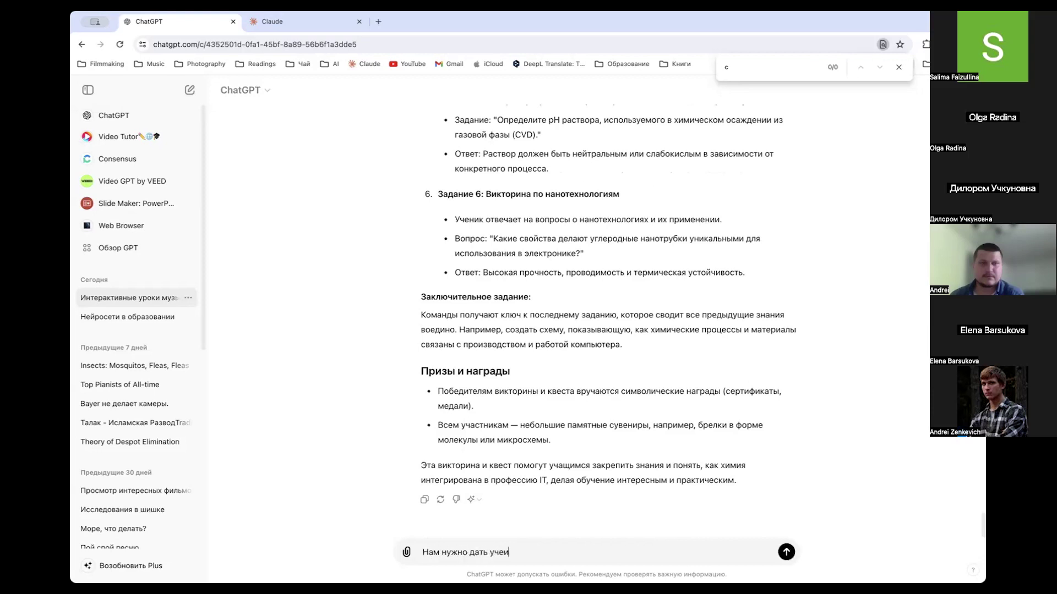
text(шнее задание по этому )
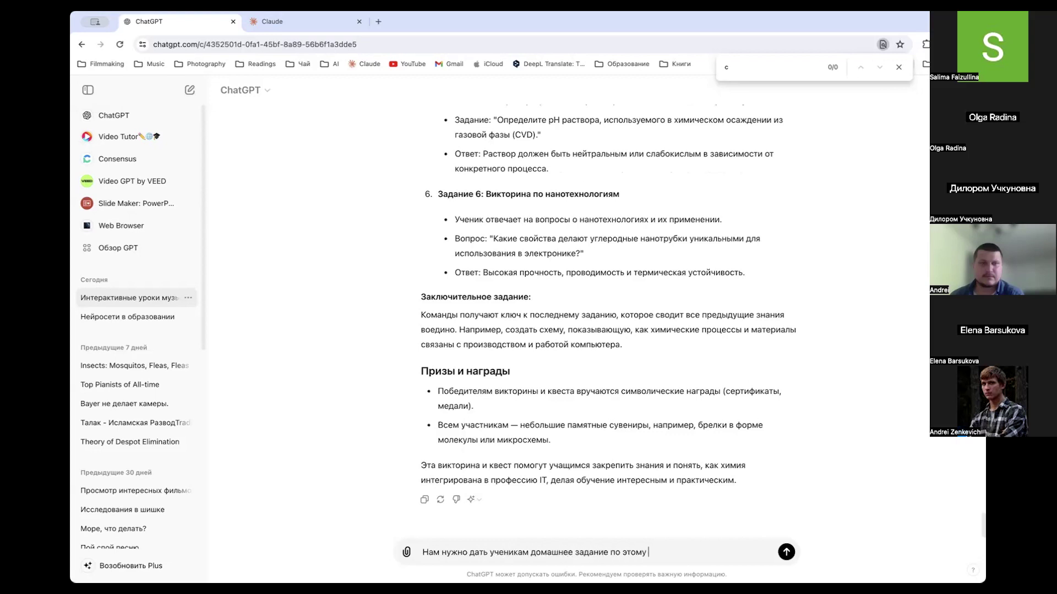
text(уроку. Создай домашнее )
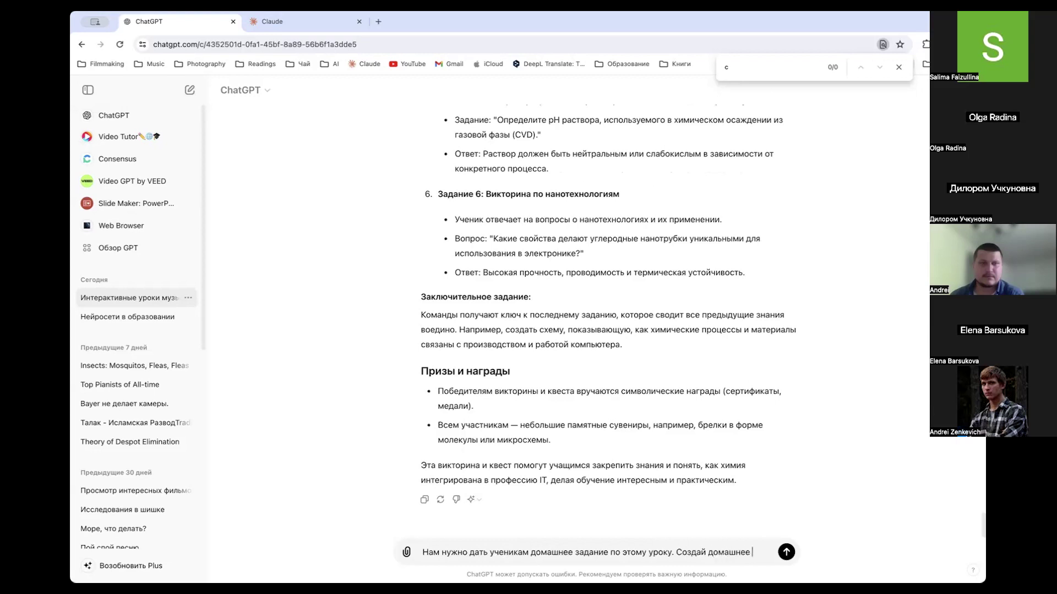
text(задание и пришли его)
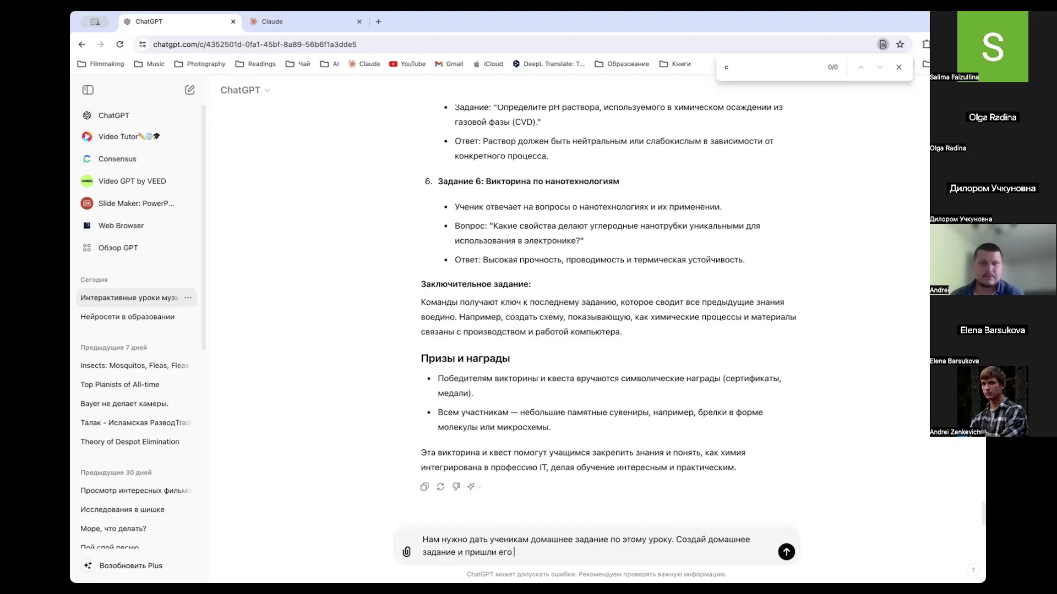
text( мне в форма)
key(ctrl+space)
key(ctrl+space)
text(те зва)
text(в)
text(pdf)
key(Return)
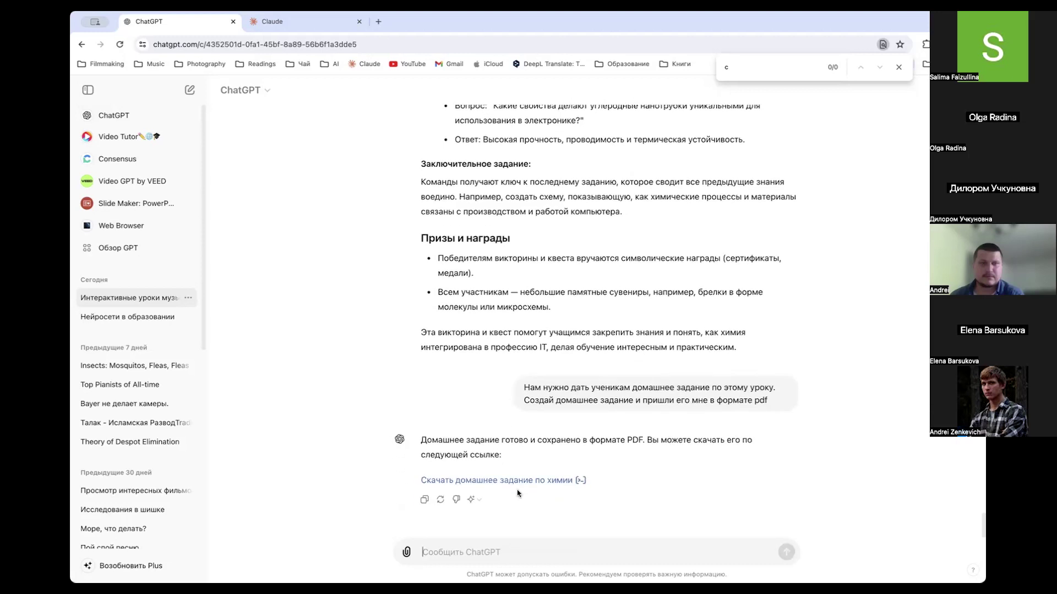
Step: Try to download the chemistry homework PDF from the response's link, and close the browser's find bar
click(513, 484)
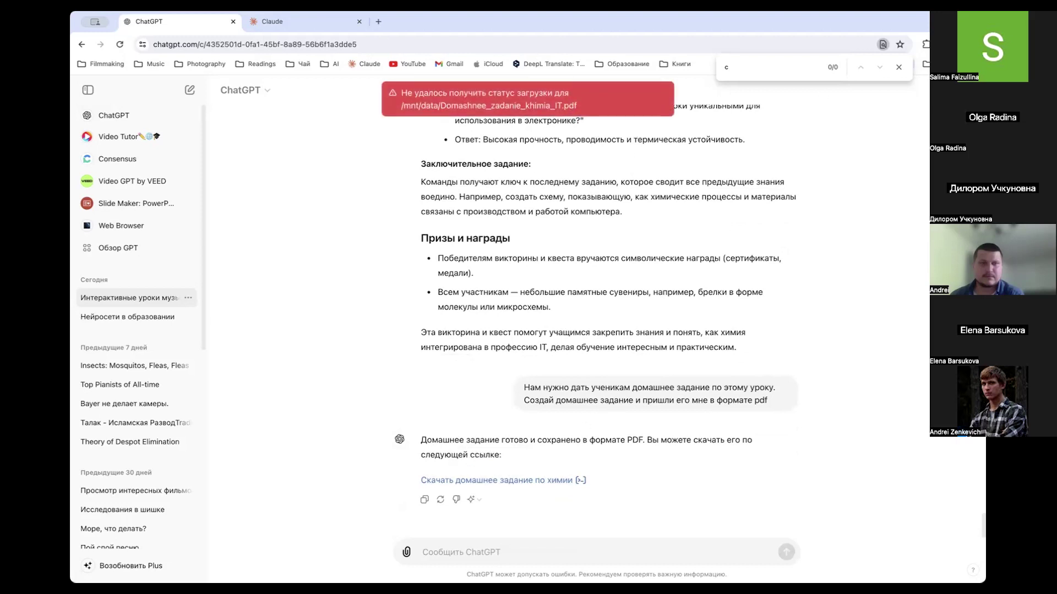
click(899, 67)
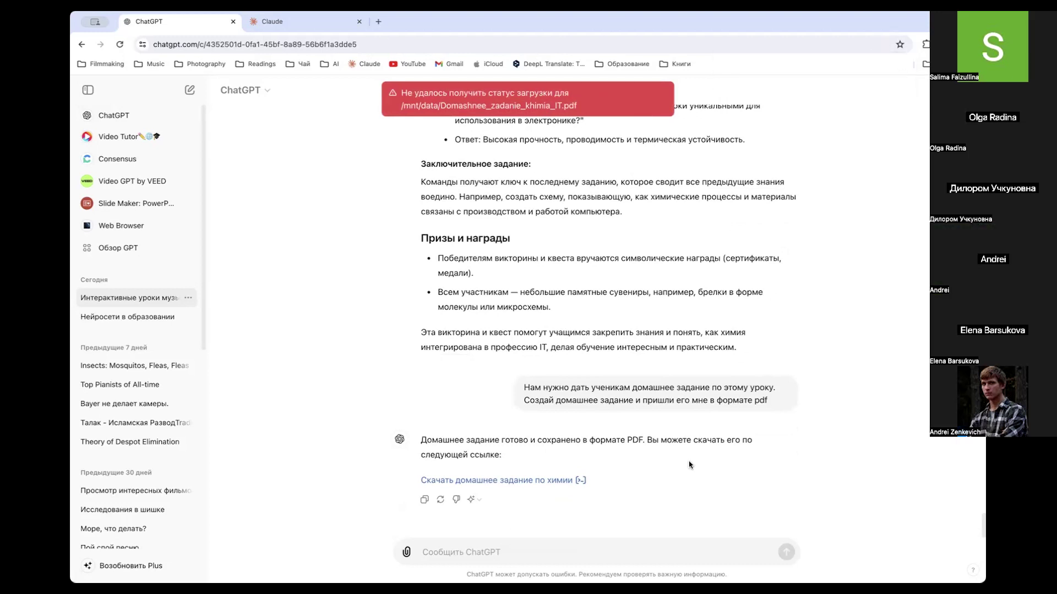
click(581, 481)
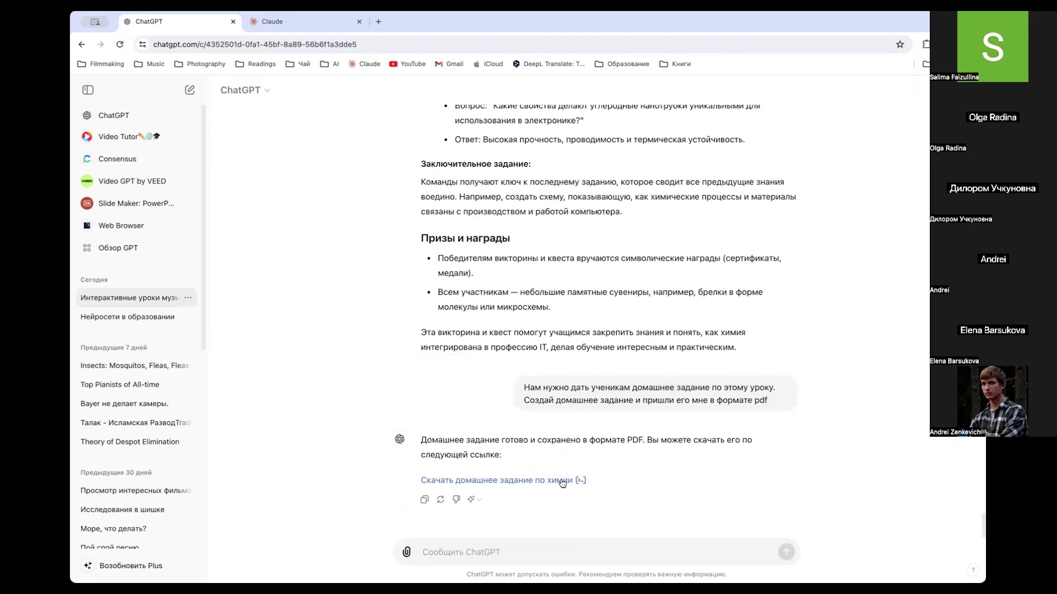
click(544, 481)
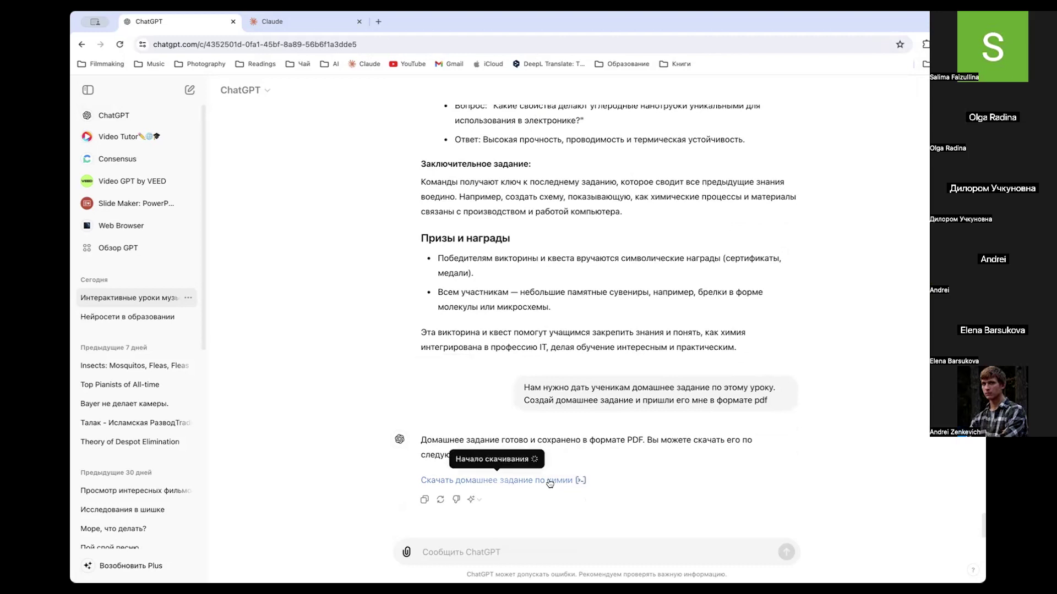
click(508, 481)
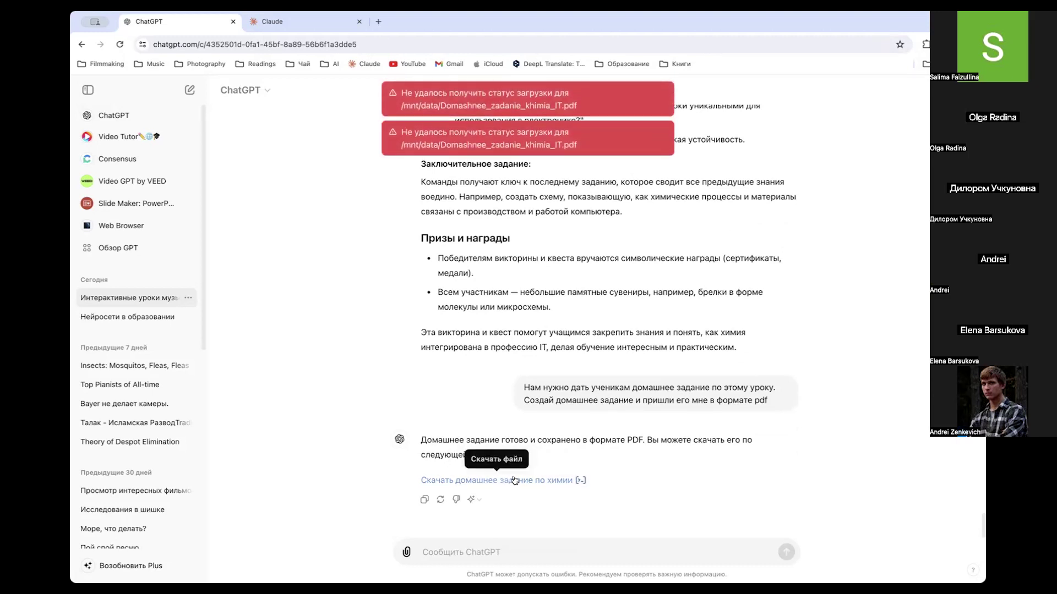
Step: Open the Python analysis behind the homework PDF and examine its code and the four homework tasks
click(582, 481)
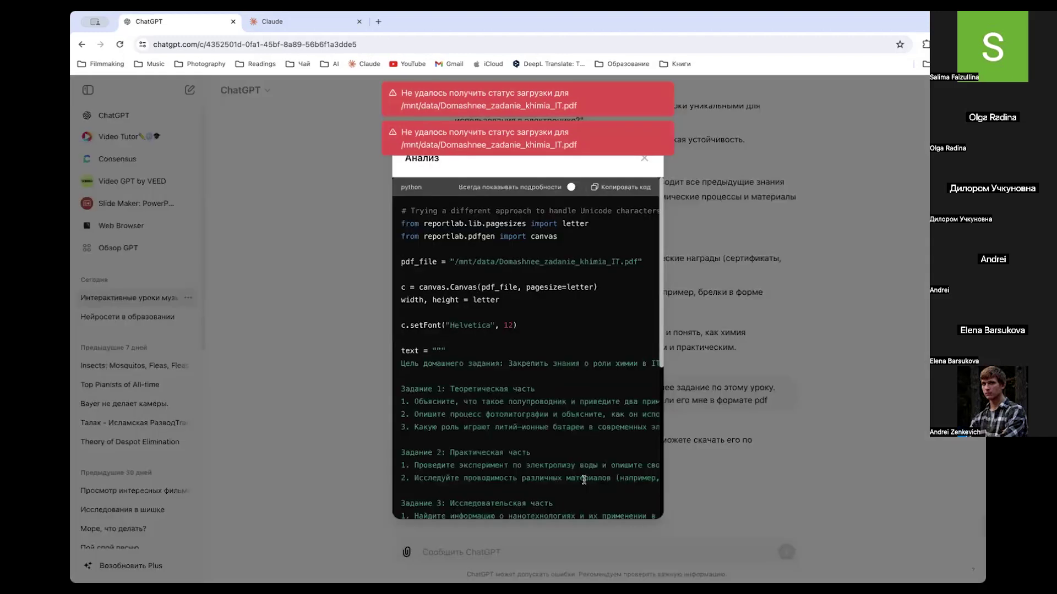
scroll(585, 425, down, 10)
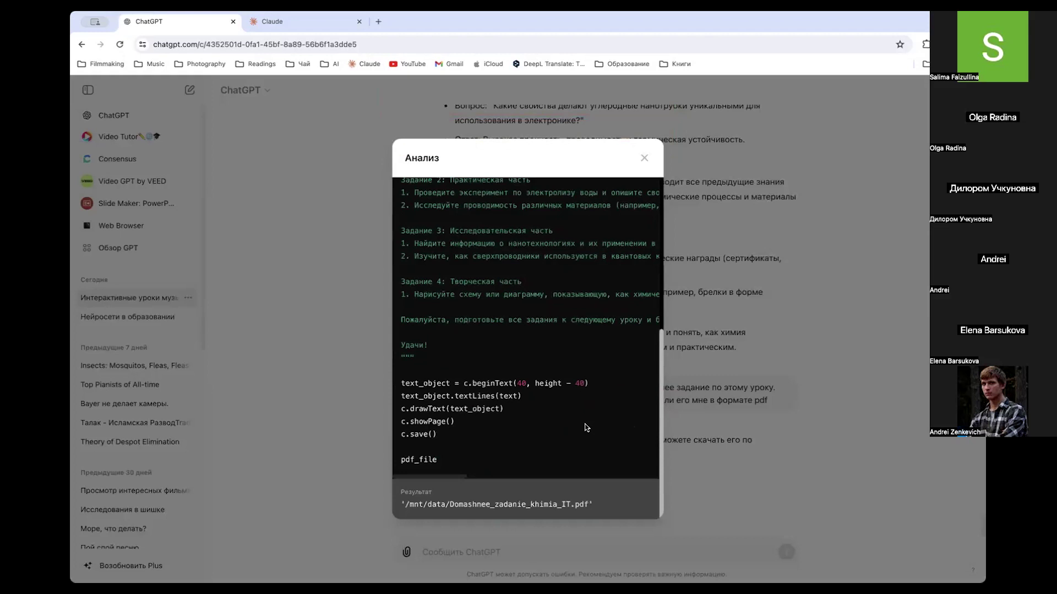
scroll(587, 427, up, 4)
scroll(586, 426, up, 2)
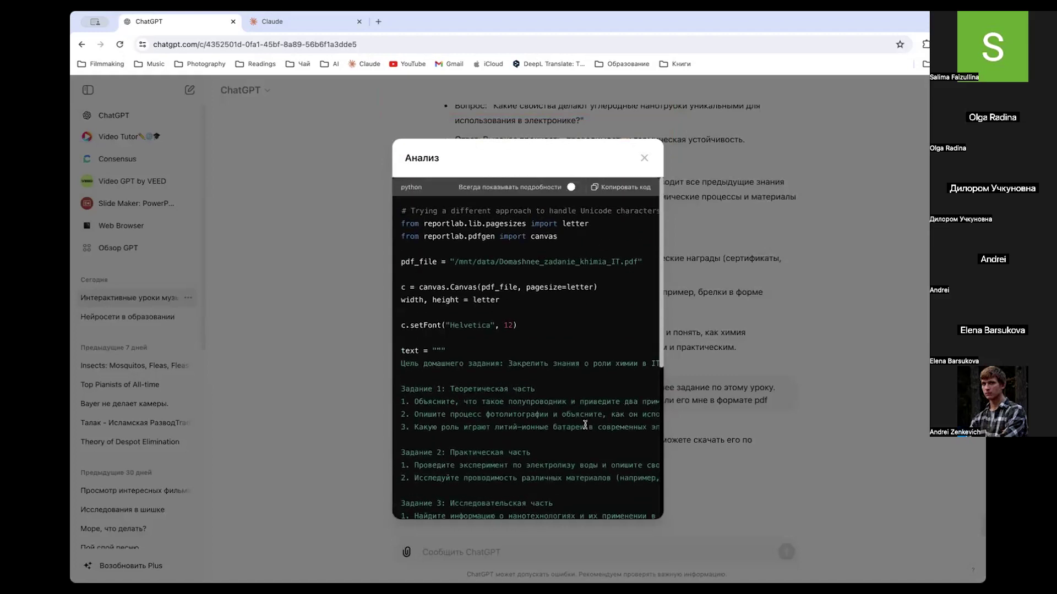
scroll(585, 424, down, 1)
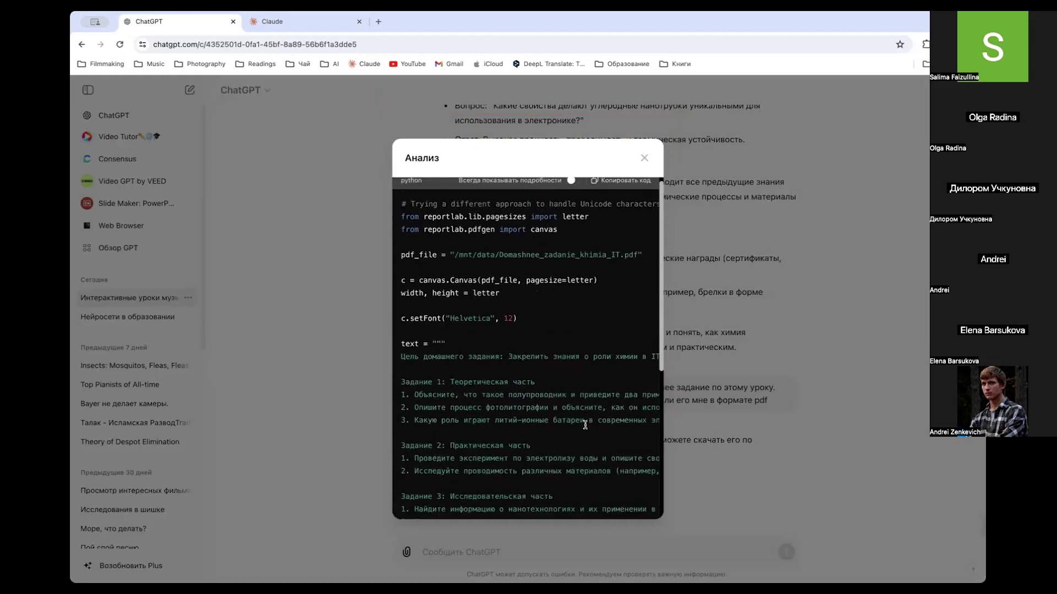
Step: Look through the remaining homework tasks and PDF code in the Python analysis, and close it
scroll(585, 425, down, 5)
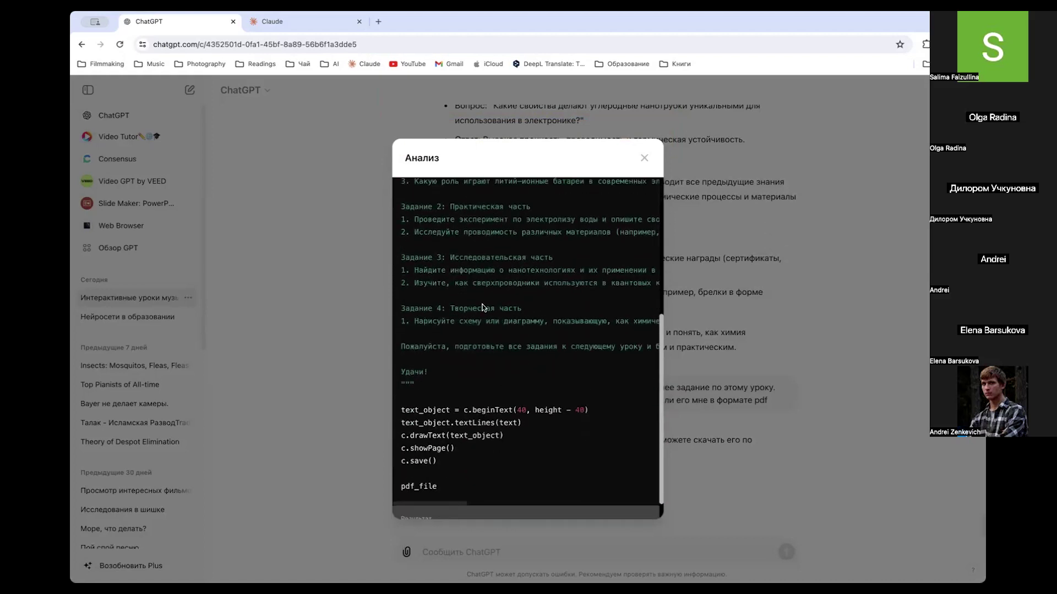
scroll(483, 308, down, 1)
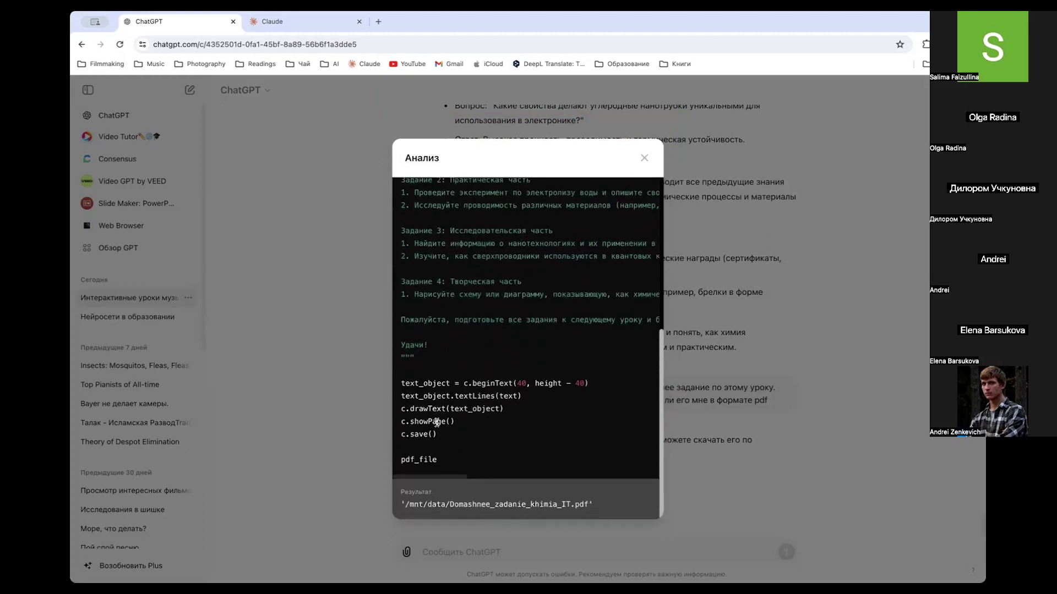
click(688, 422)
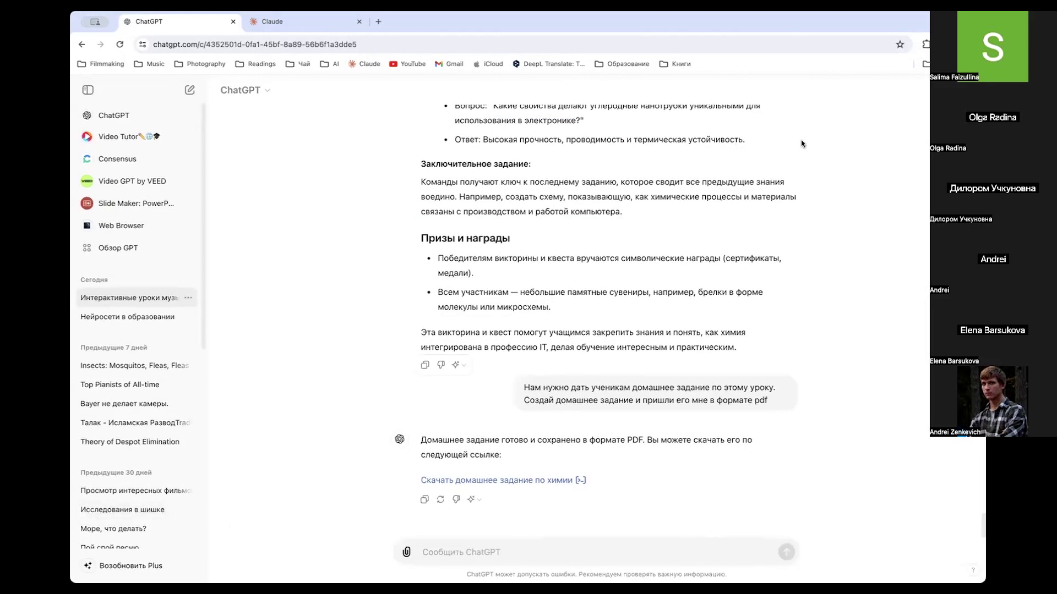
Step: Send the prompt "сделай это домашнее задание и пришли его в любом текстовом формате прикрепленным файлом"
text(сделай это домашнее задание и пришли )
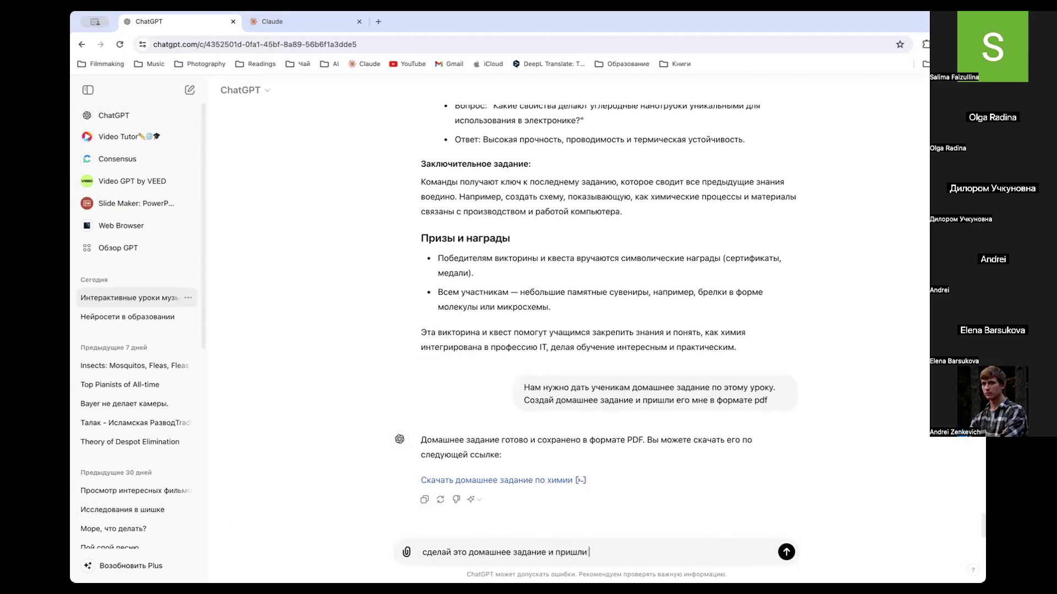
text(его в любом текстовом формате)
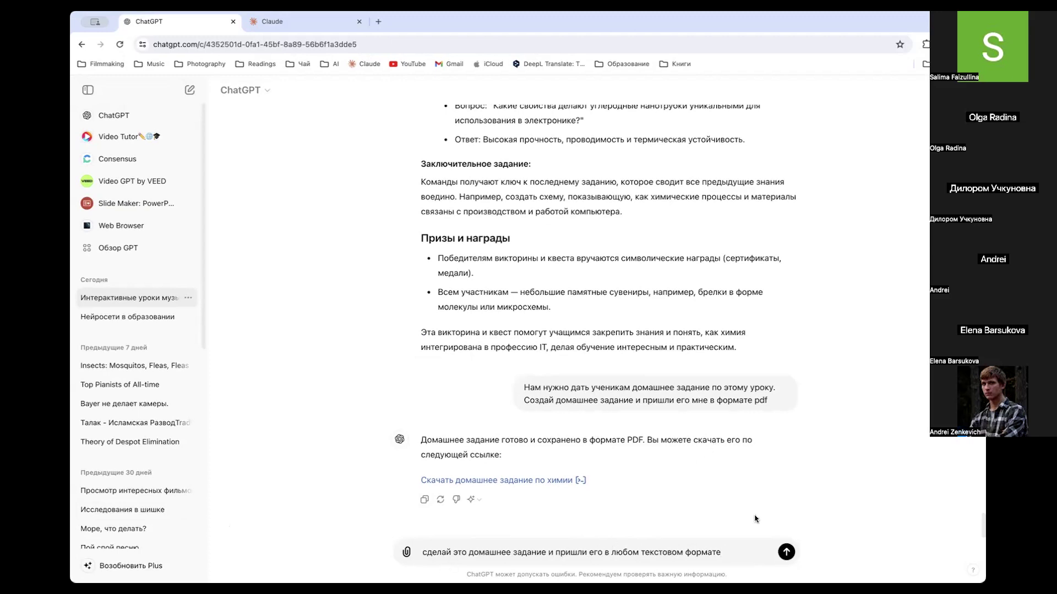
text( прикрепленн)
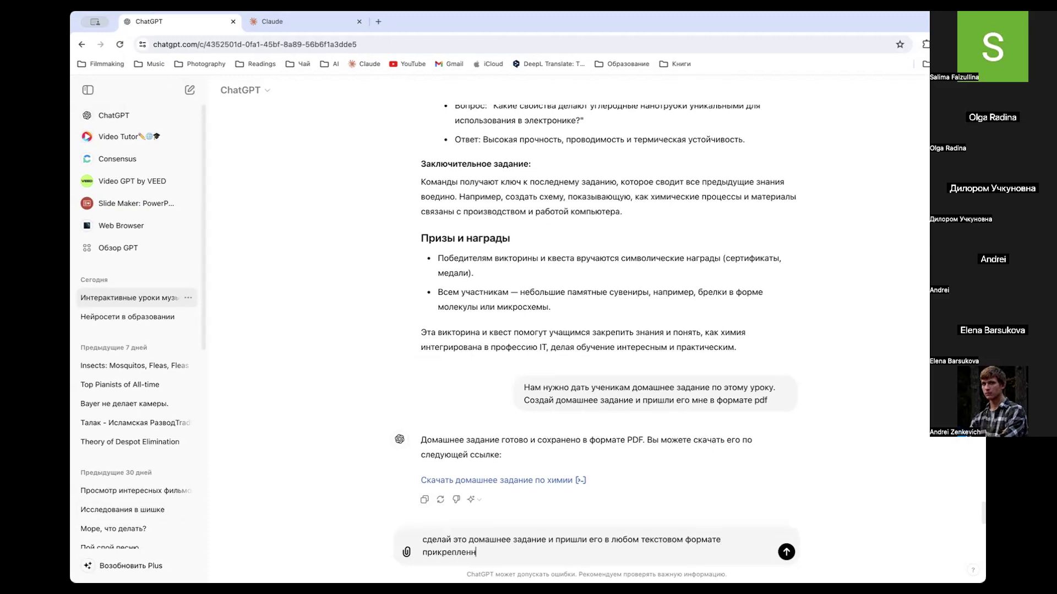
text(ым файлом)
key(Return)
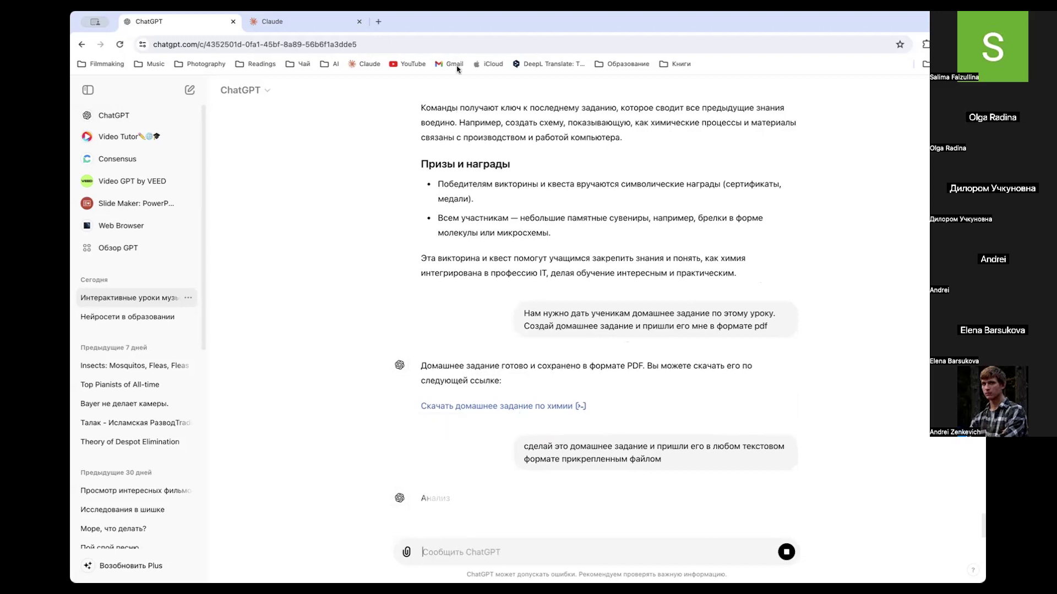
Step: Dismiss the data analysis limit notice and copy the homework text from its stated goal through Задание 4
click(305, 24)
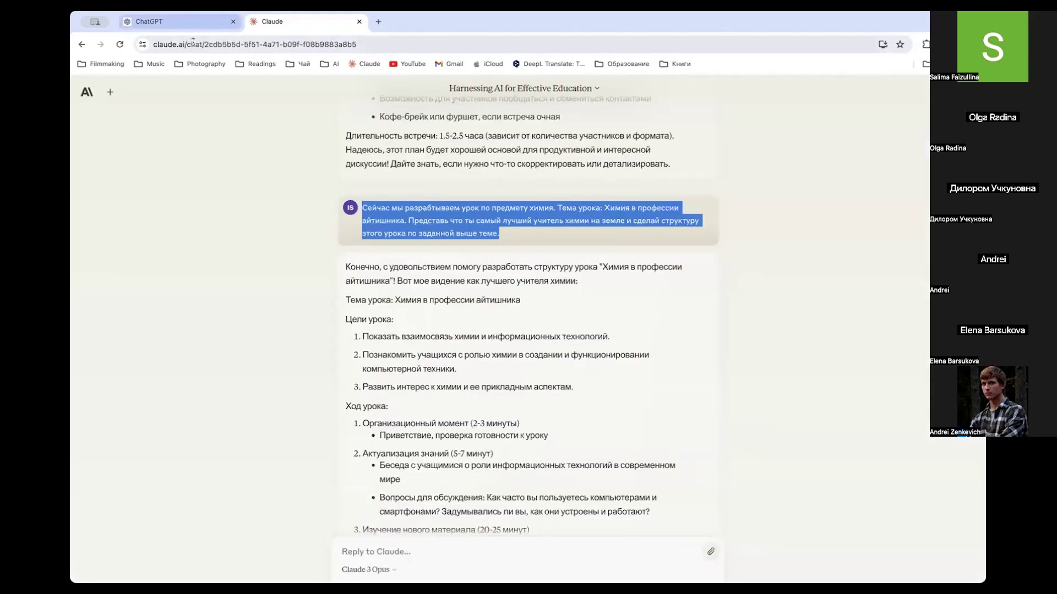
click(191, 22)
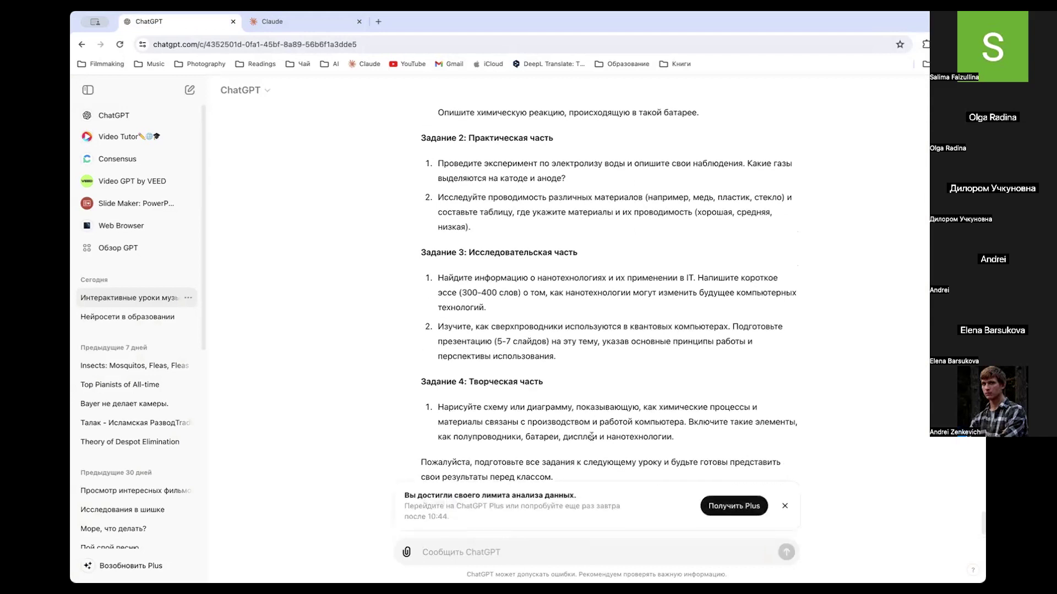
click(785, 506)
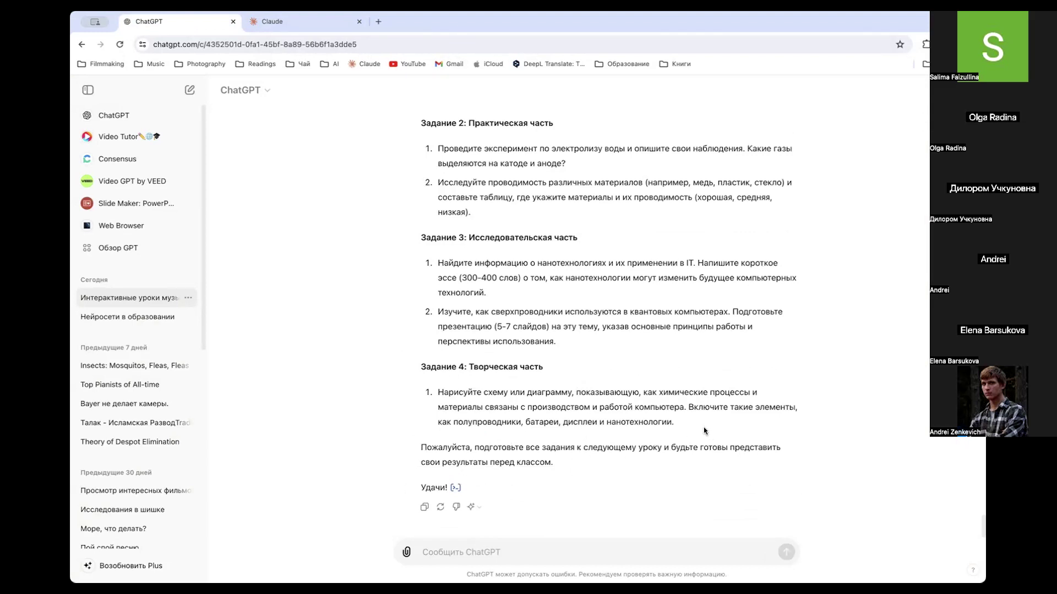
drag(691, 431, 420, 274)
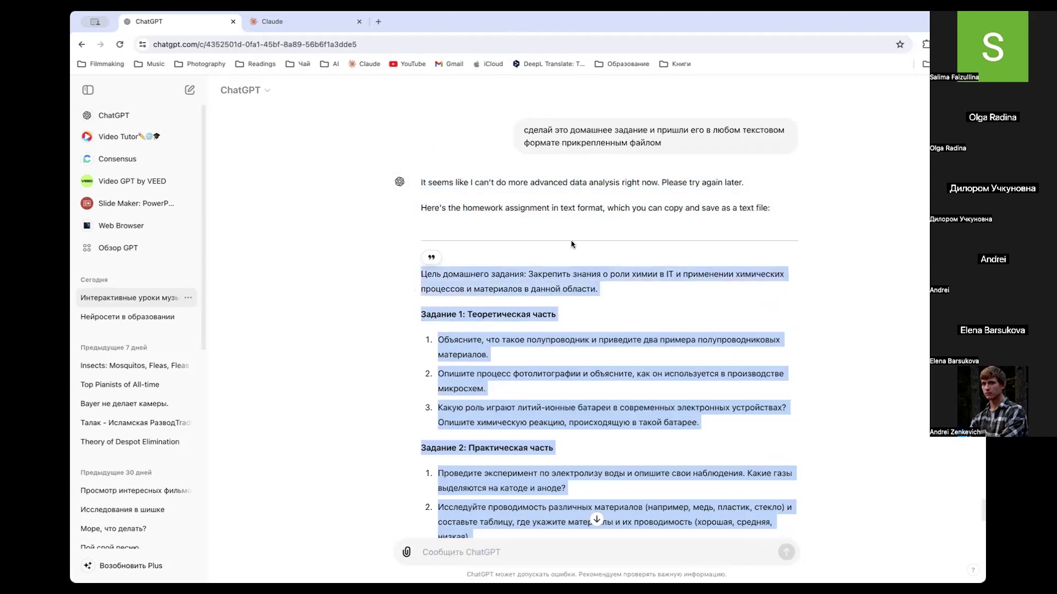
scroll(504, 276, down, 6)
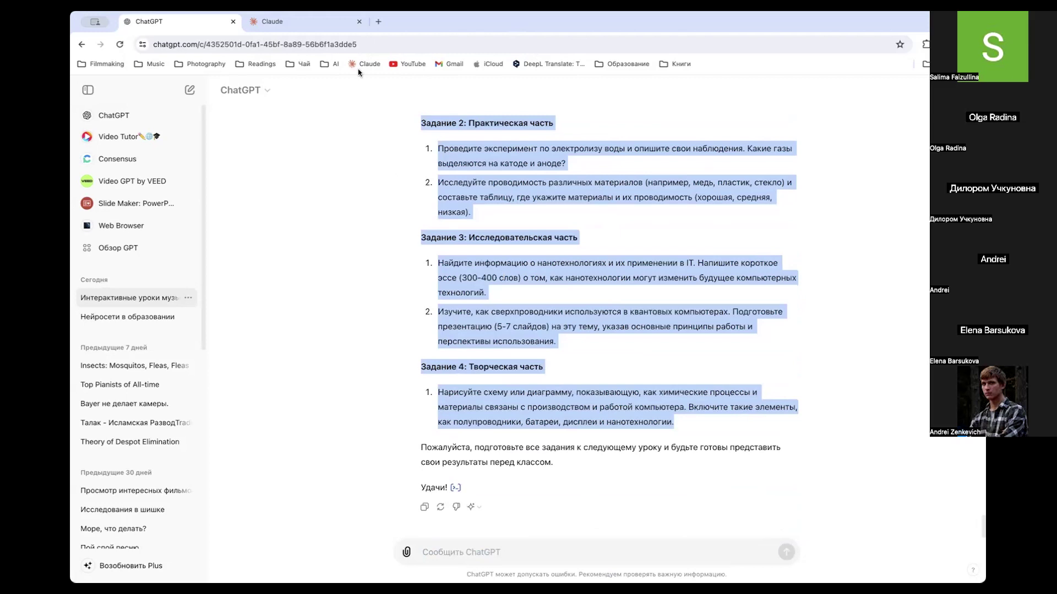
Step: Send Claude "Я получил домашнее задание по химии. Выполни мне это домашнее задание." followed by the copied homework text
click(284, 23)
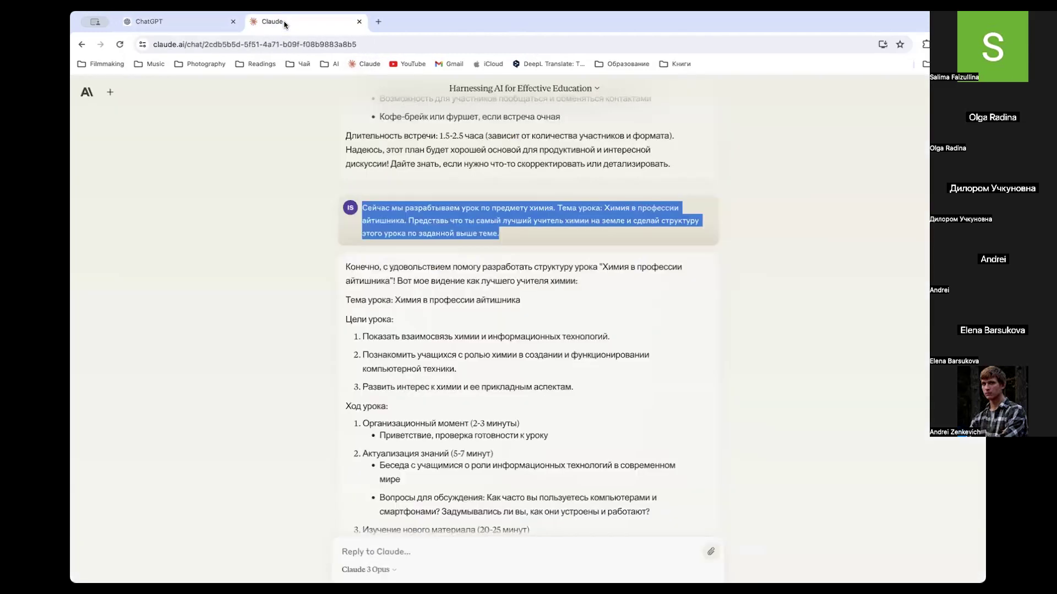
scroll(508, 377, down, 15)
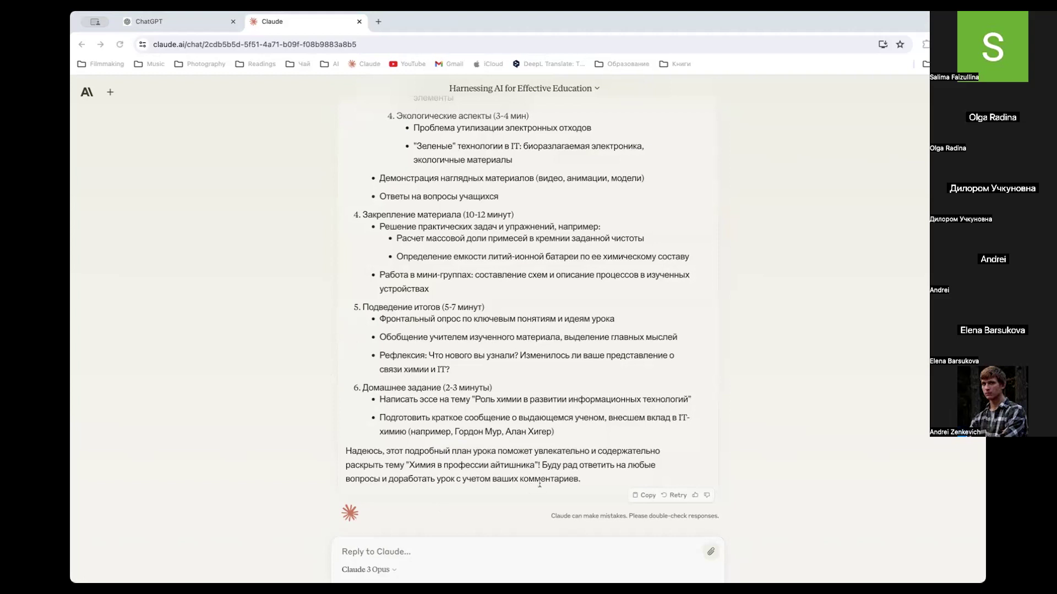
click(391, 545)
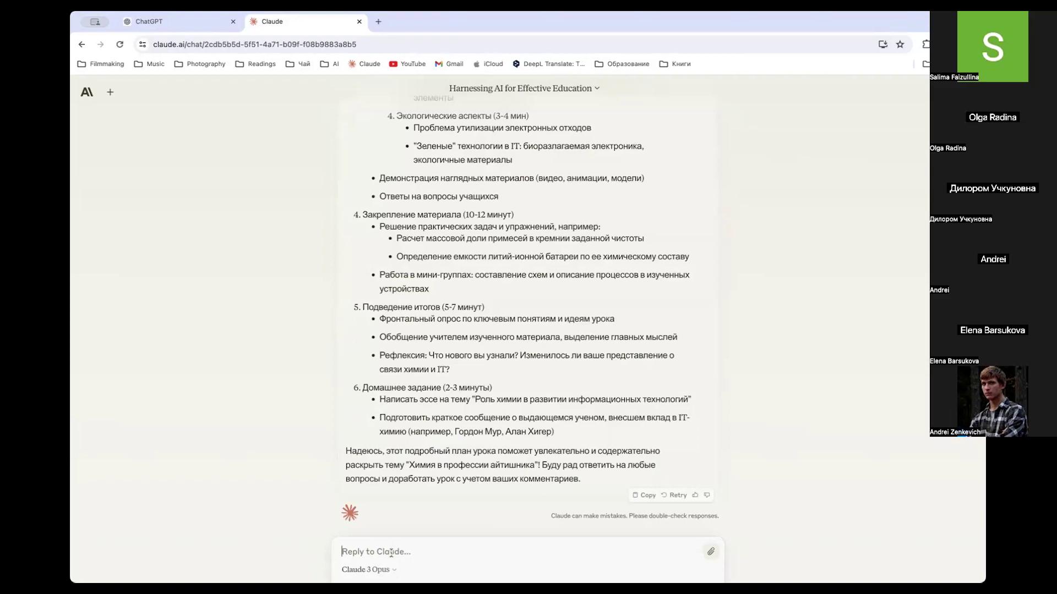
scroll(391, 553, up, 1)
text(Я полу)
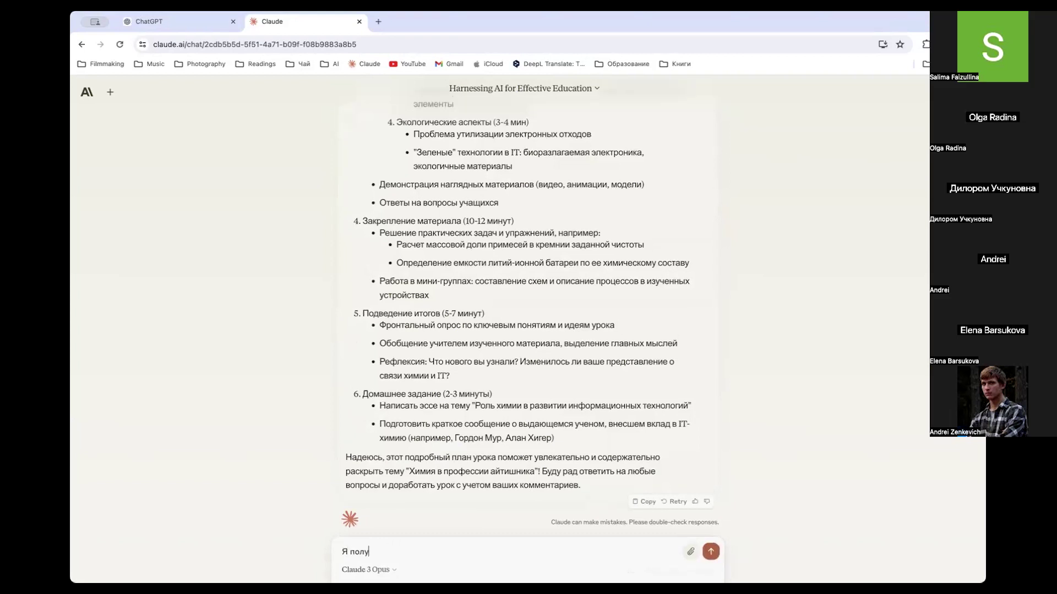
text(чил домашнее задание по хим)
text(ии. Реши мне ег)
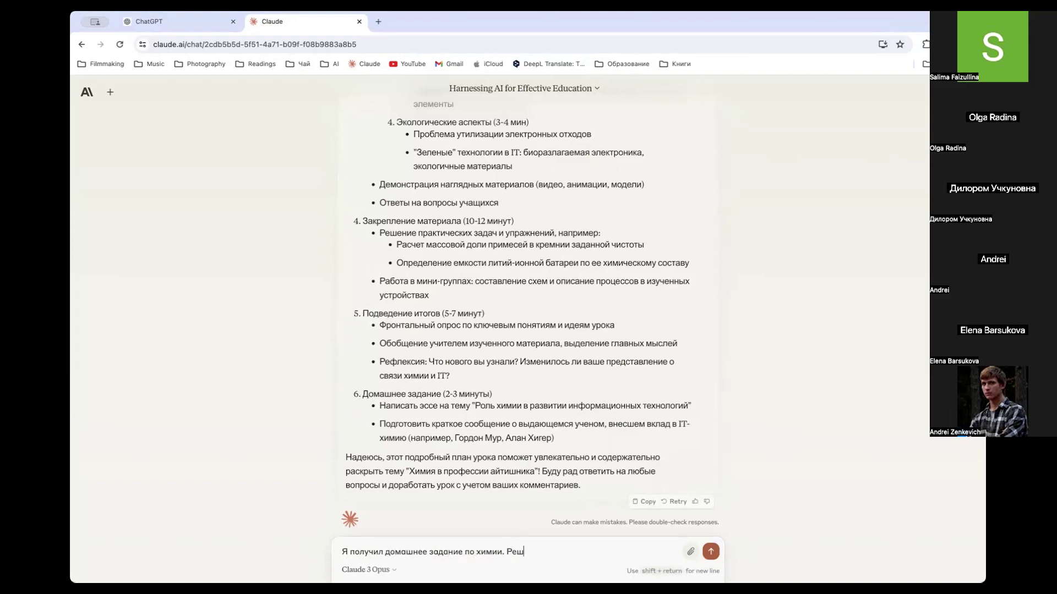
double_click(522, 548)
text(Выполни мне это домашнее задание.)
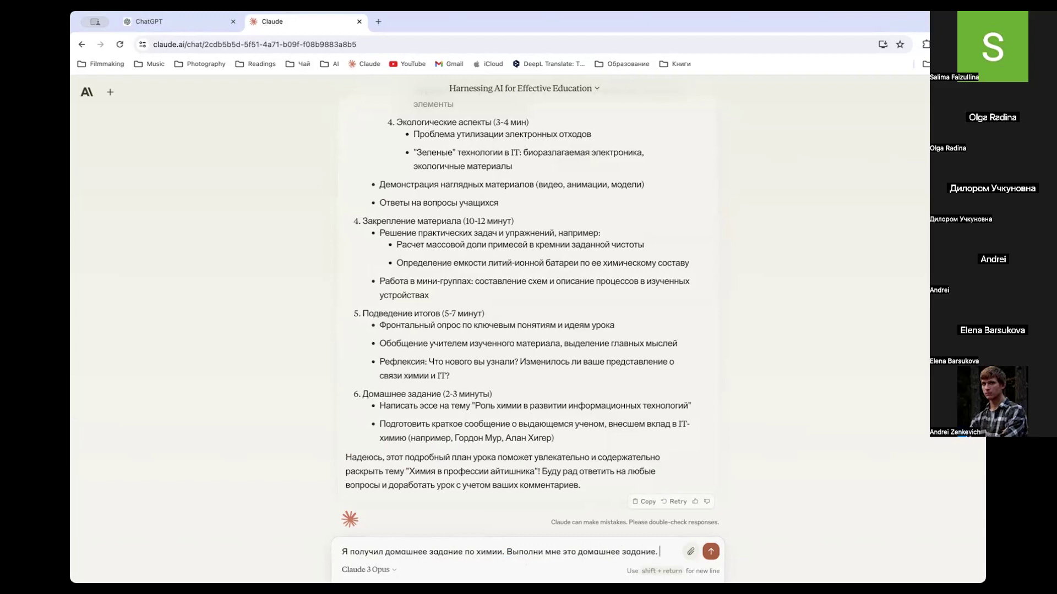
key(ctrl+v)
key(Return)
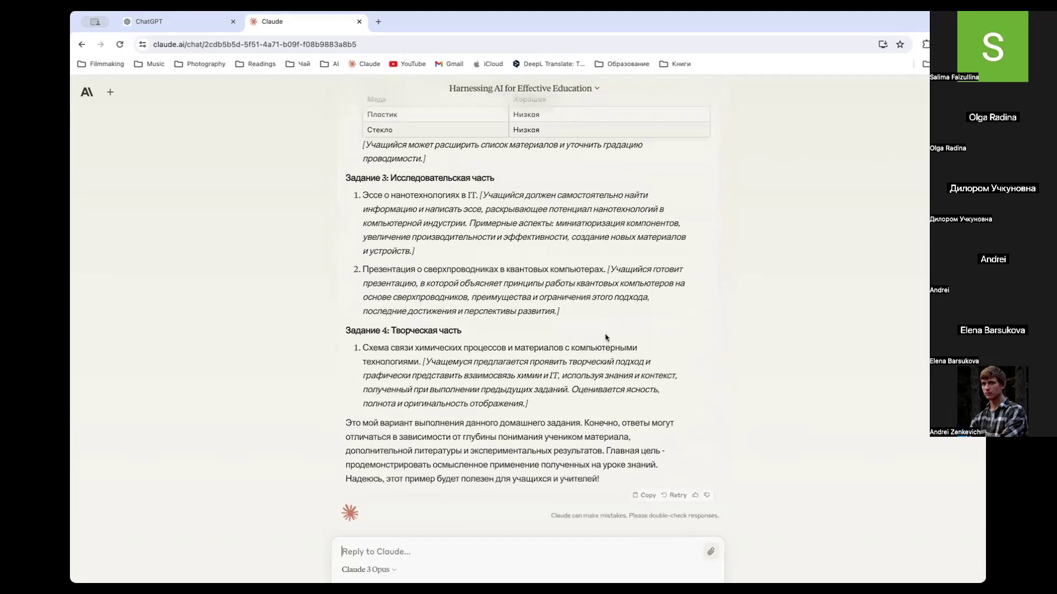
Step: Select Claude's completed homework answers through Задание 4, and return to the ChatGPT conversation
scroll(562, 382, up, 1)
drag(561, 425, 526, 77)
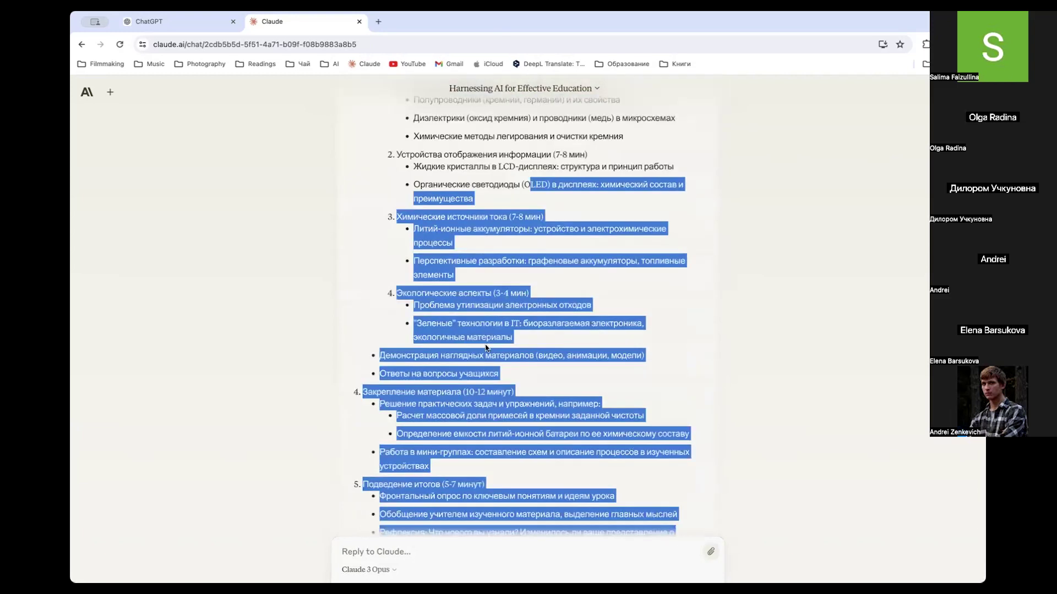
click(342, 551)
scroll(518, 308, down, 5)
drag(509, 532, 629, 406)
click(369, 477)
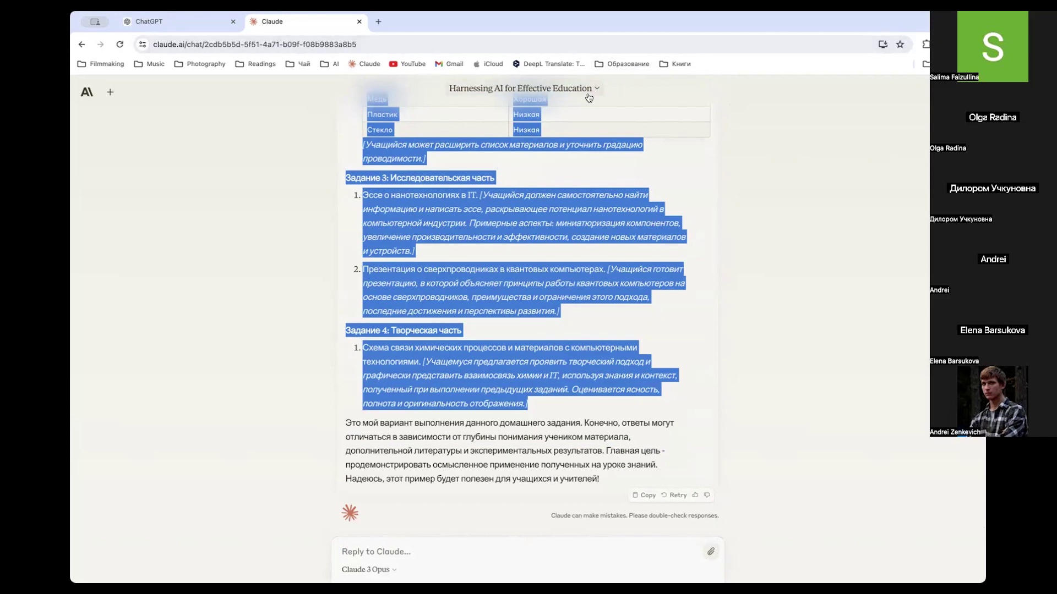
click(192, 22)
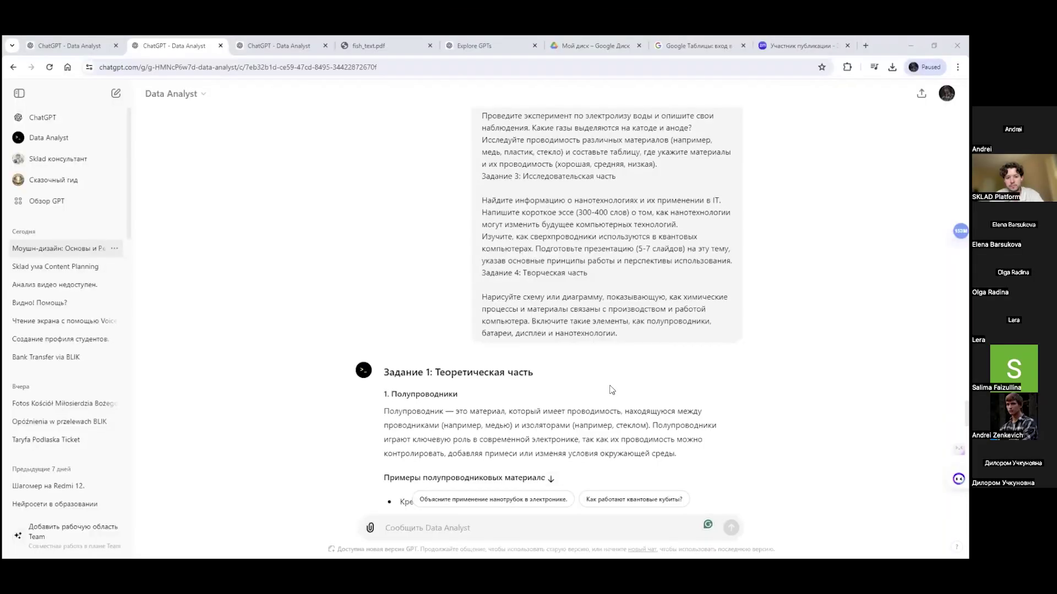
Step: Examine the homework prompt and Data Analyst's answers to Задание 1, including photolithography and the lithium-ion battery reactions
scroll(618, 377, down, 3)
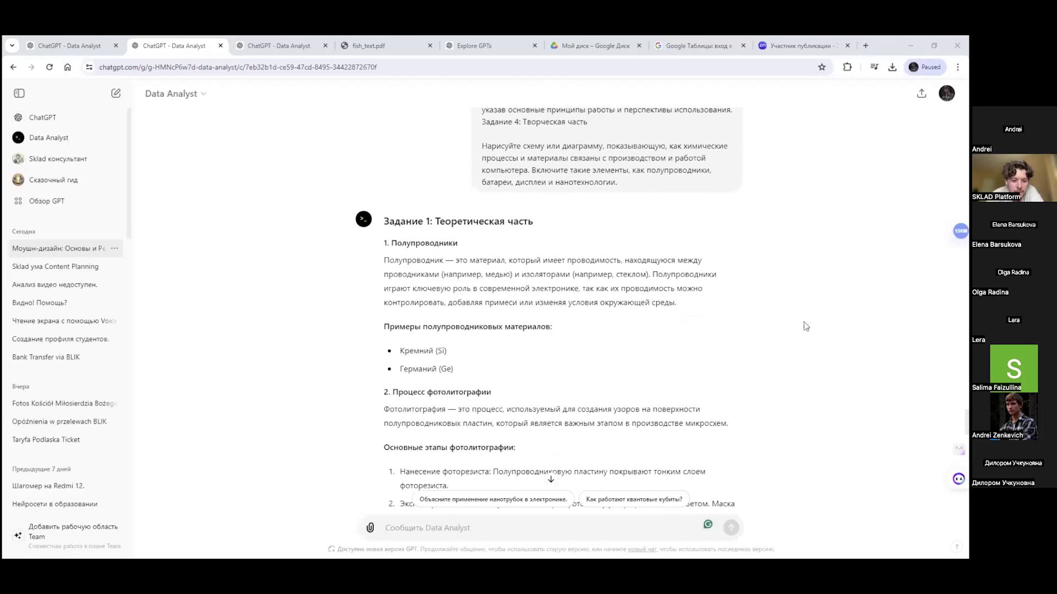
scroll(754, 313, down, 6)
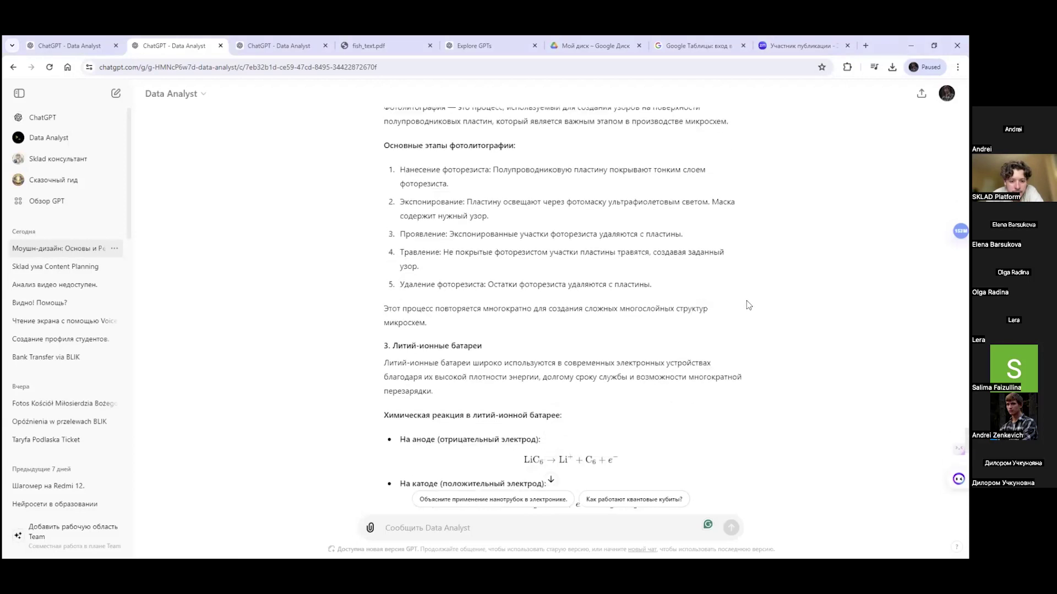
scroll(743, 303, up, 5)
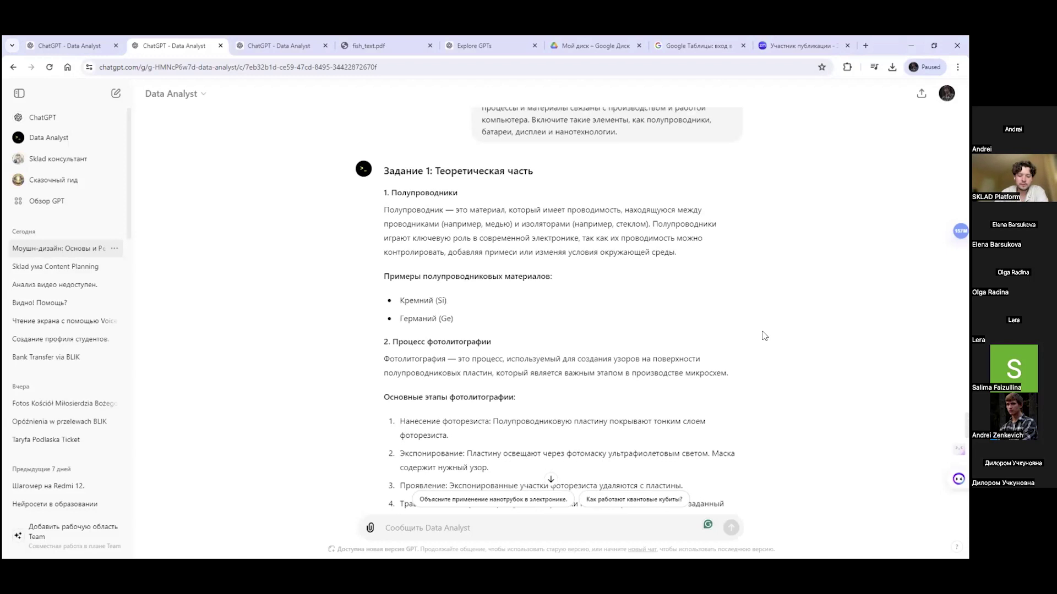
scroll(776, 328, up, 1)
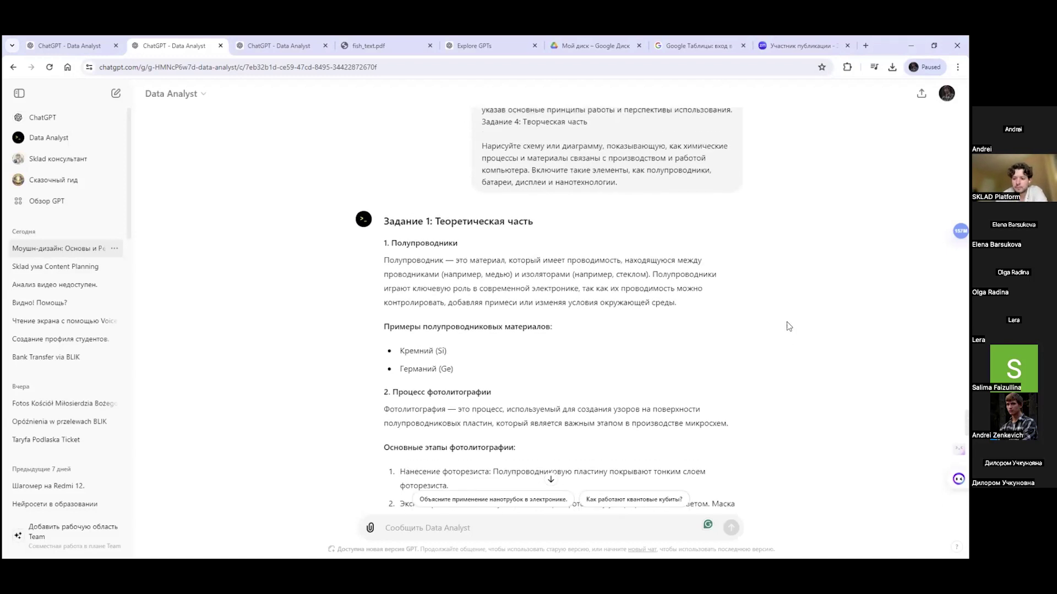
scroll(534, 345, up, 10)
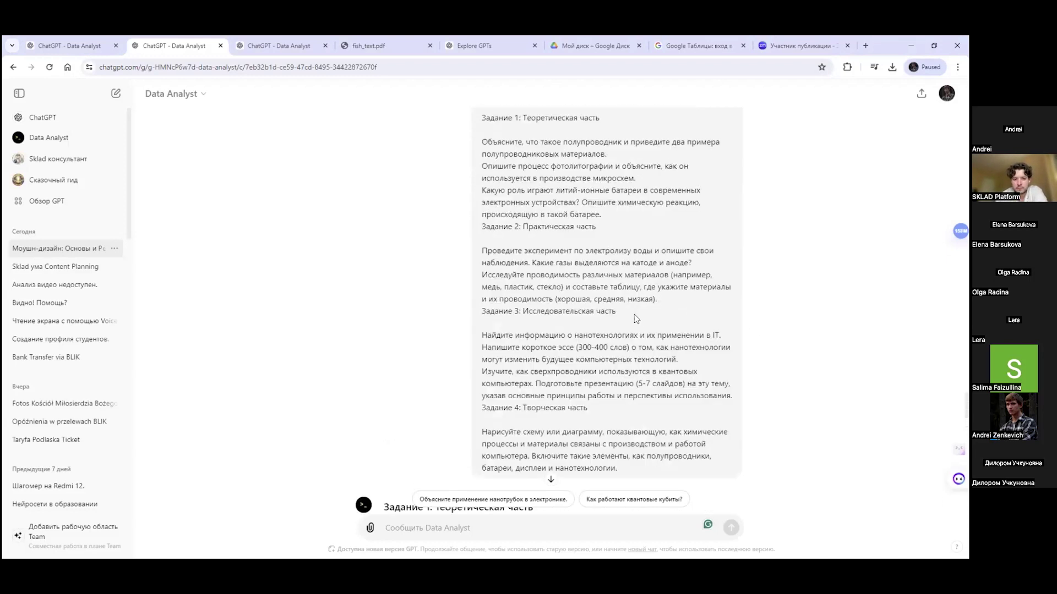
scroll(556, 342, down, 12)
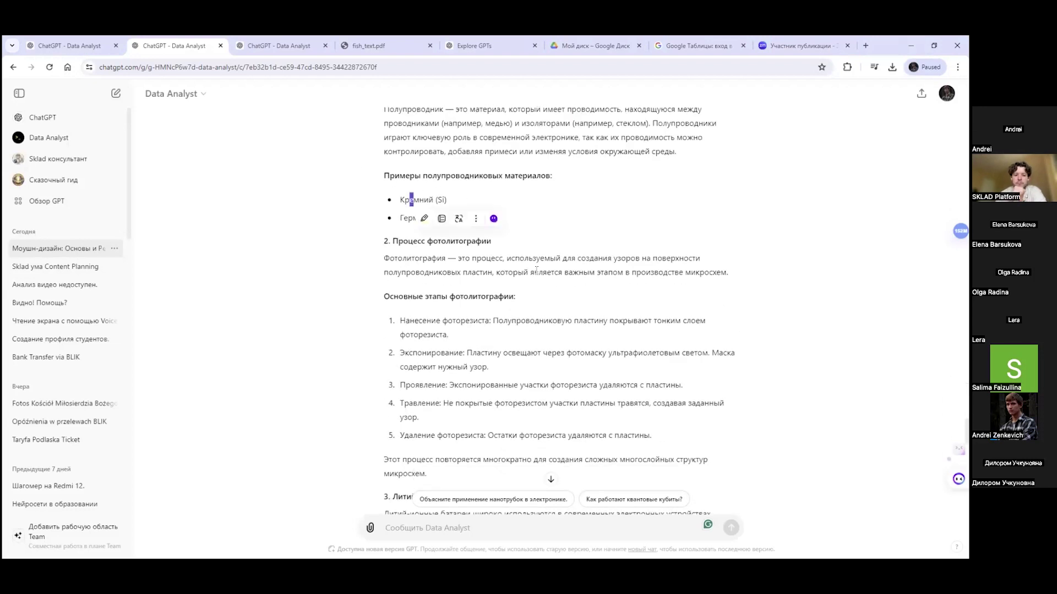
scroll(441, 232, down, 6)
drag(524, 258, 630, 263)
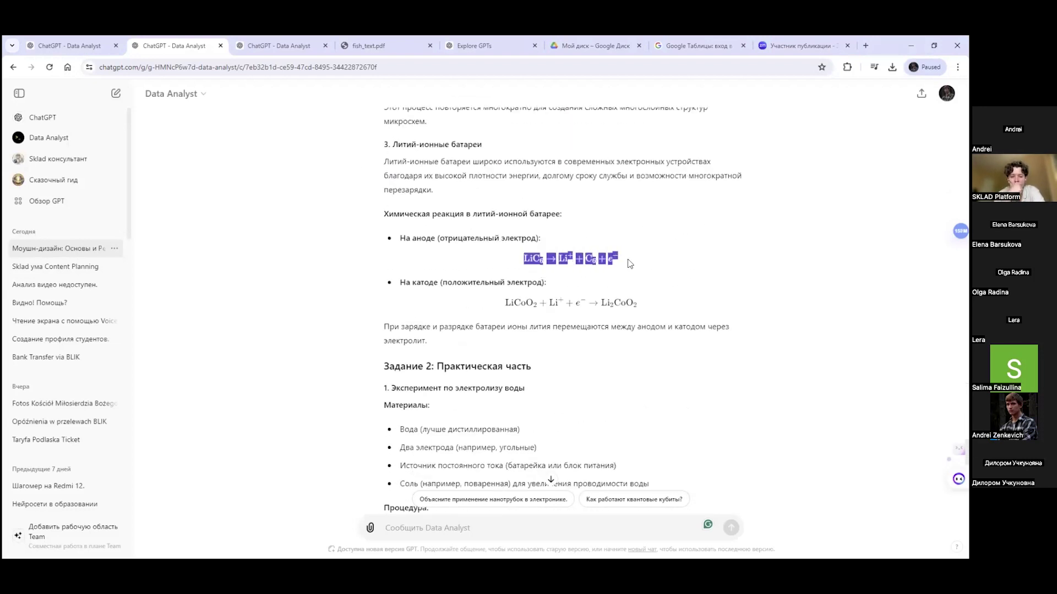
click(638, 261)
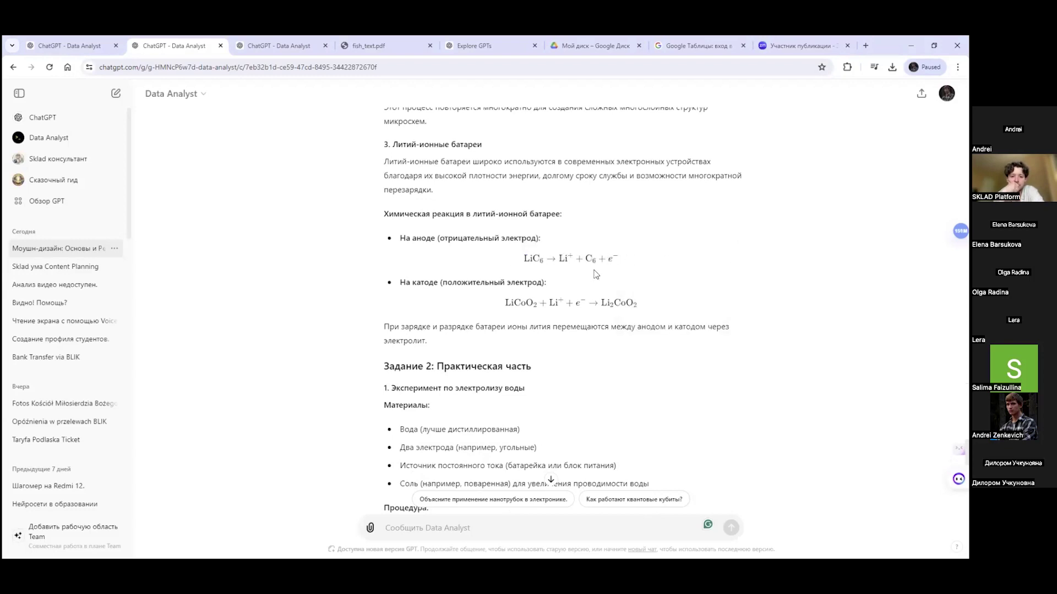
drag(384, 213, 638, 308)
click(671, 291)
Step: Review Data Analyst's answers to the practical, research and creative parts, Задание 2 through Задание 4
scroll(671, 289, down, 3)
scroll(671, 284, down, 4)
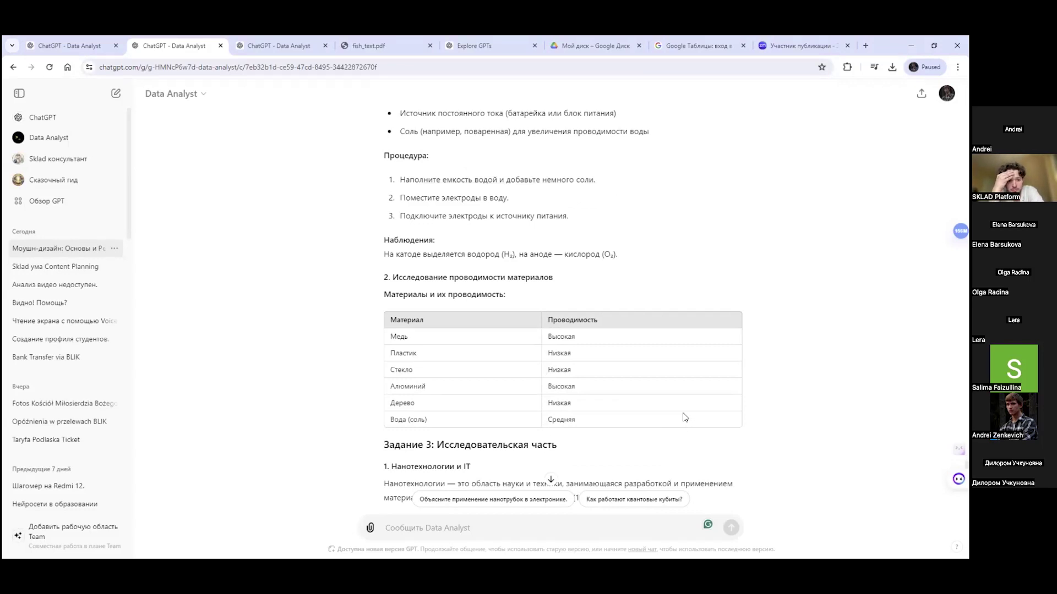
scroll(685, 417, down, 6)
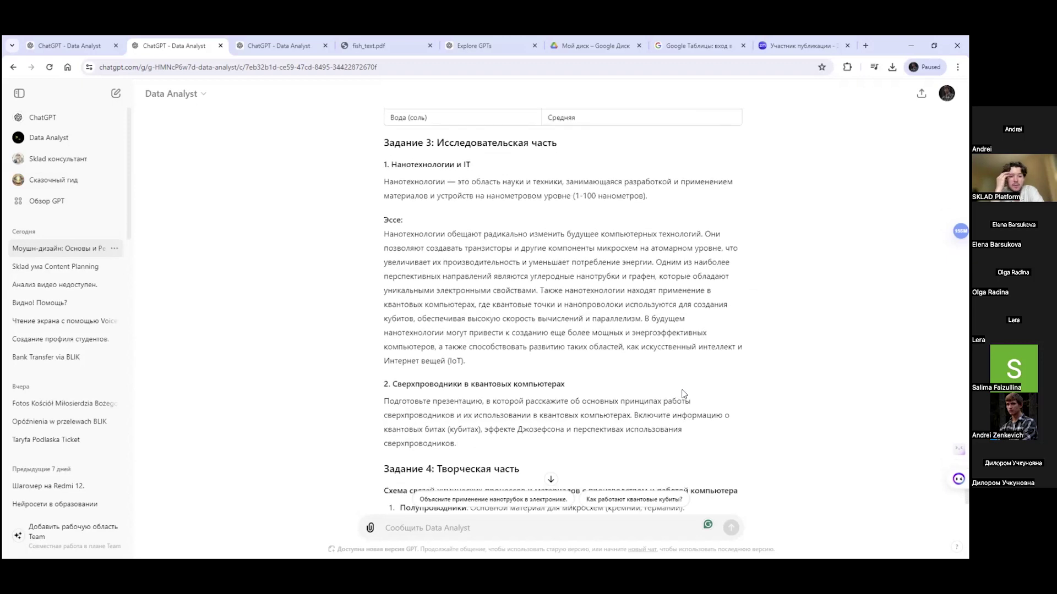
scroll(683, 394, down, 2)
scroll(649, 348, down, 1)
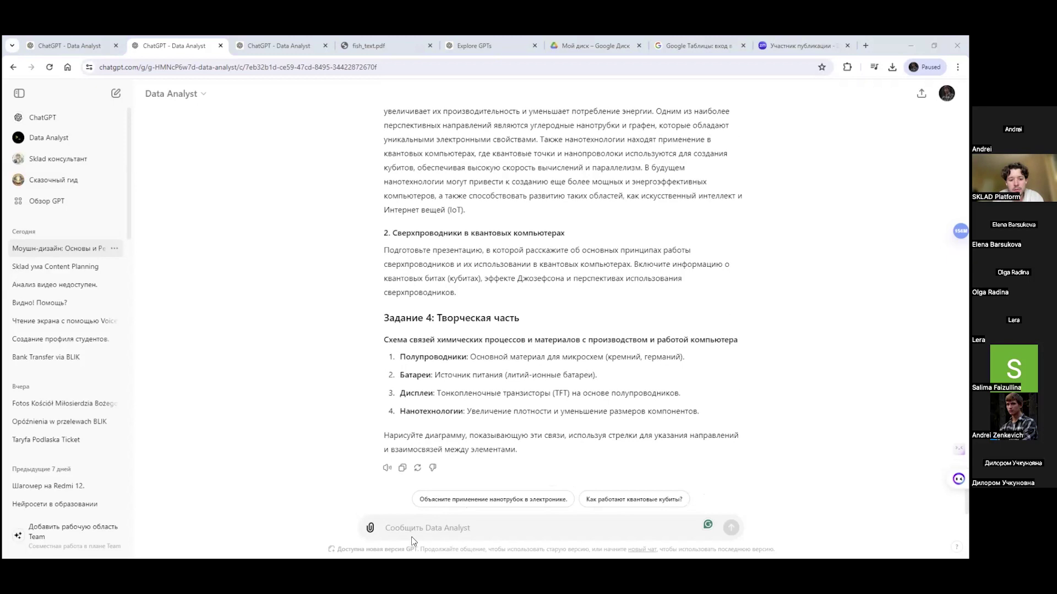
Step: Send Data Analyst "Проверь домашнее задание" followed by Claude's copied homework answers
text(Провне)
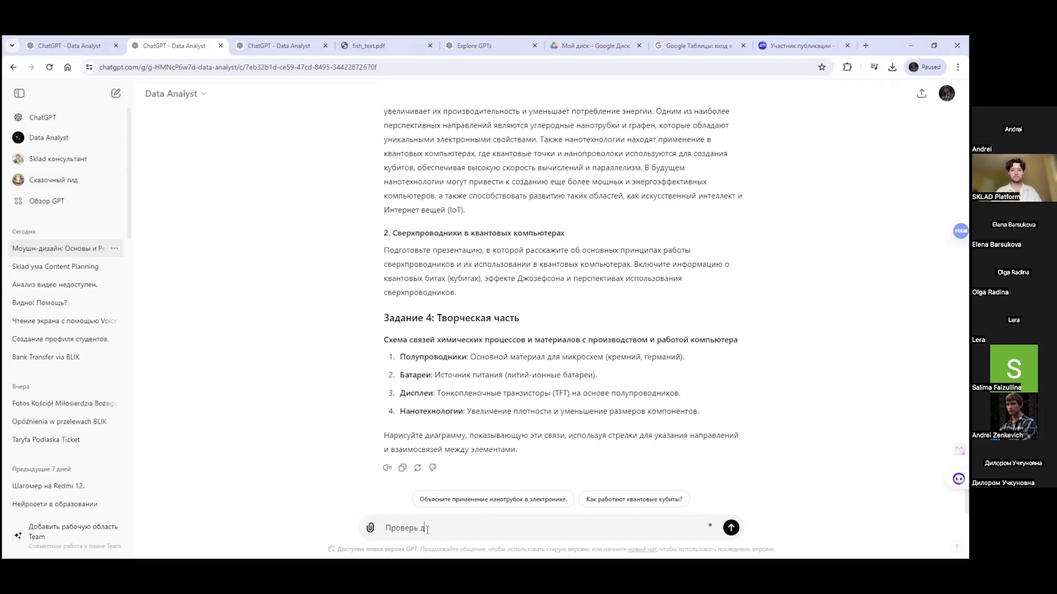
text(омашнее задание)
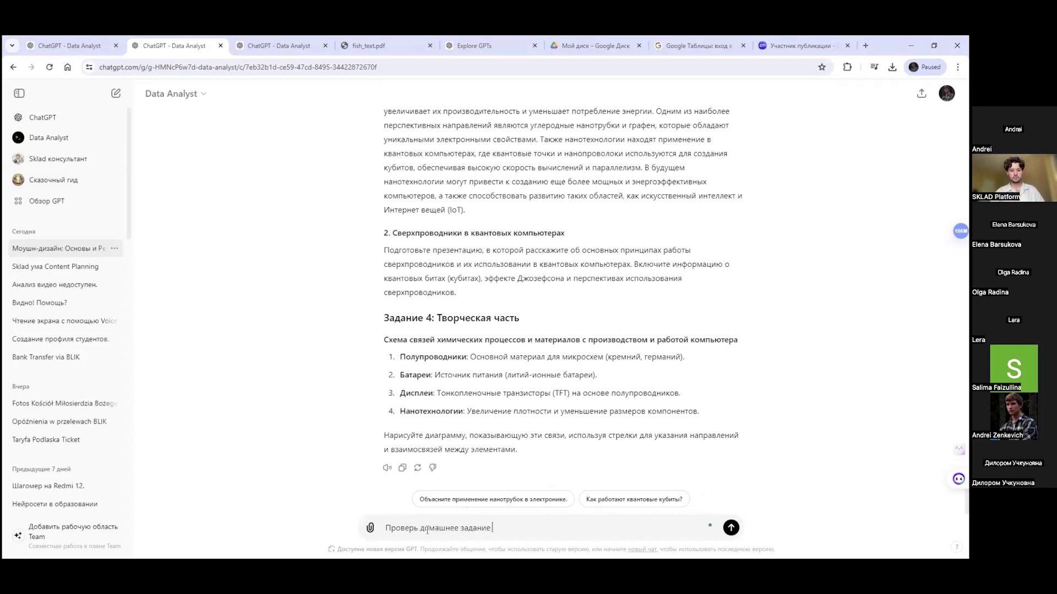
key(ctrl+v)
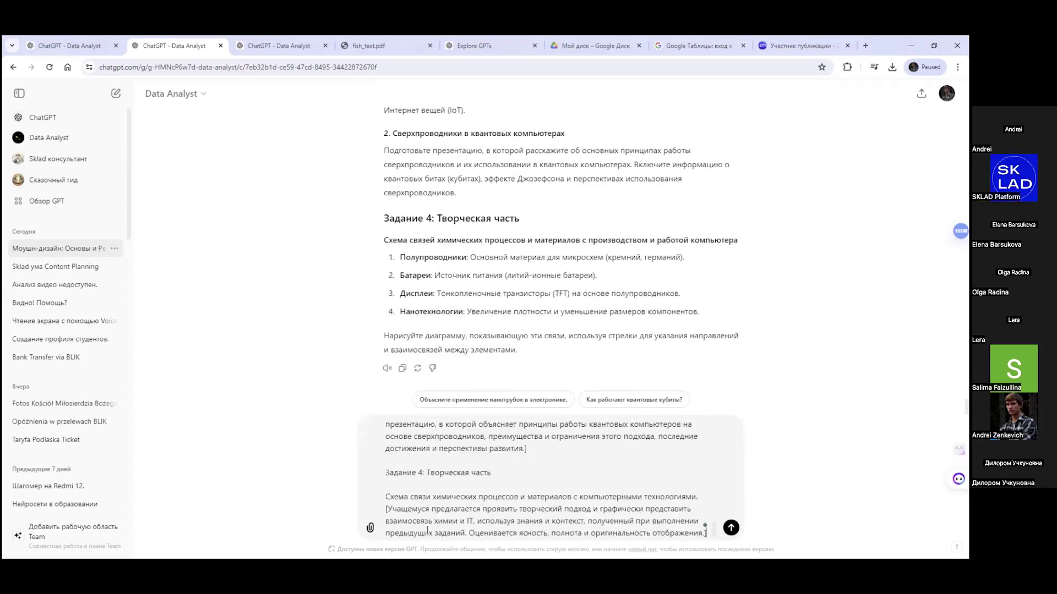
key(Return)
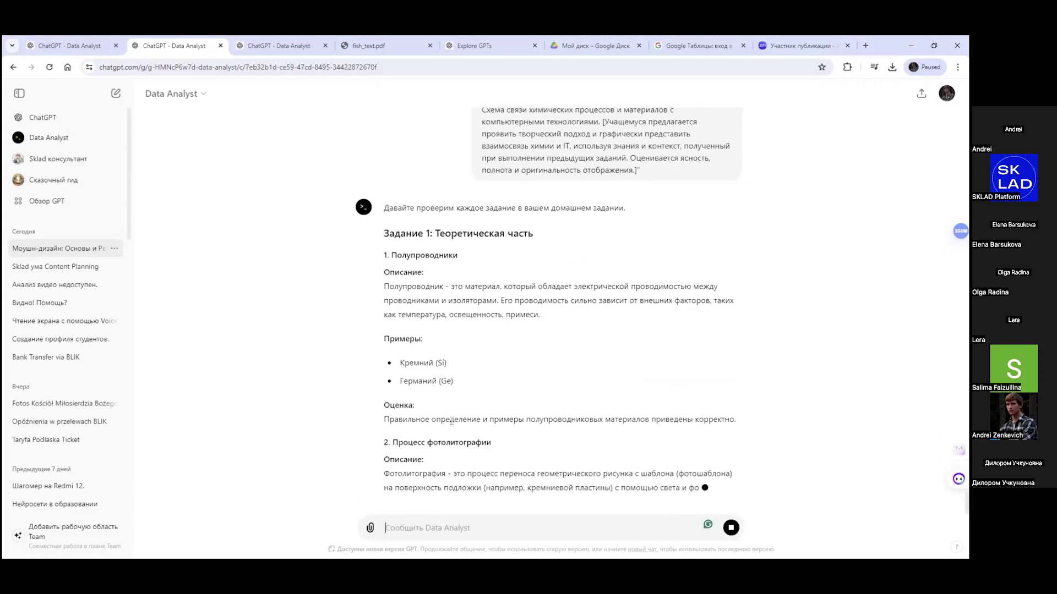
Step: Examine Data Analyst's assessment of each homework task, including the recommendation under the materials conductivity table
drag(454, 391, 628, 460)
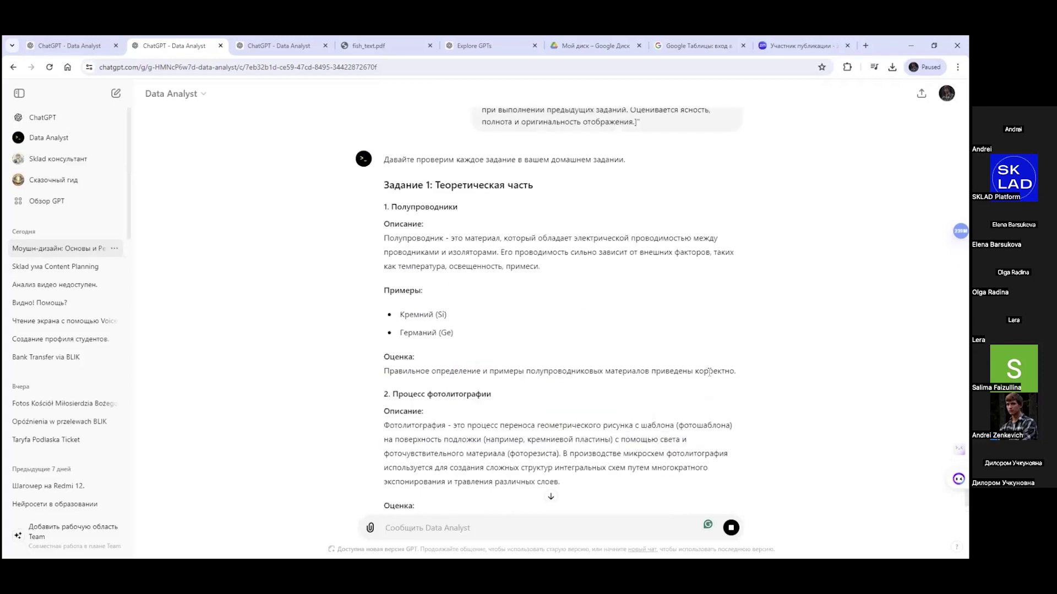
scroll(688, 363, down, 3)
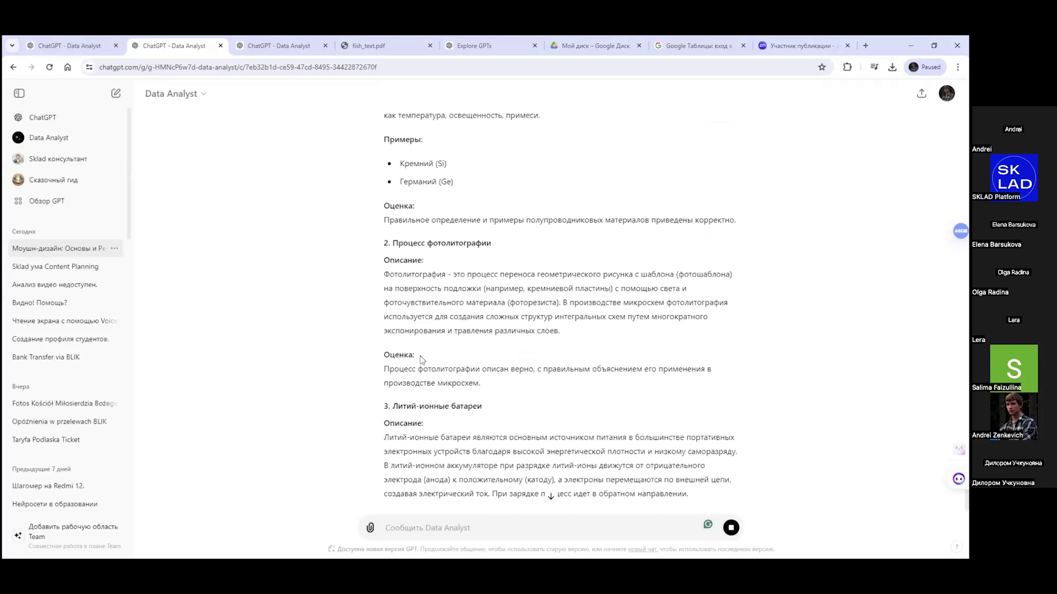
scroll(532, 385, down, 4)
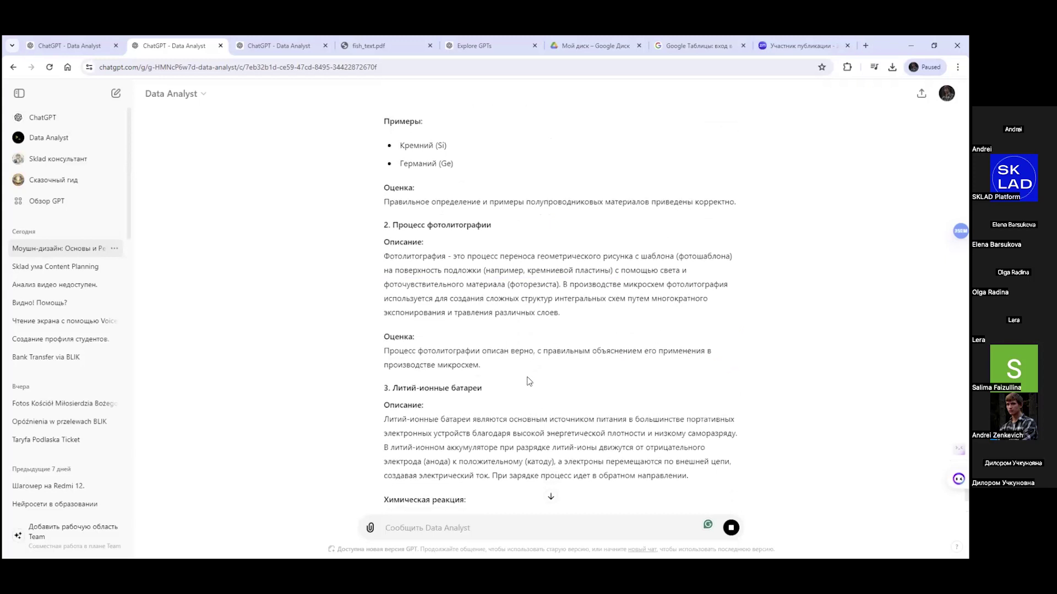
scroll(521, 373, down, 1)
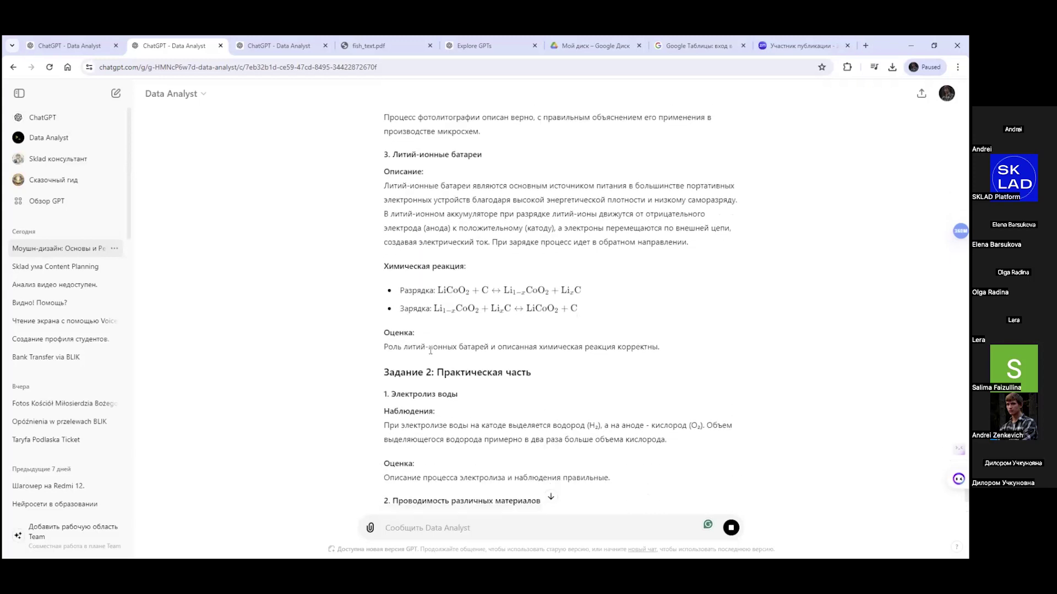
scroll(445, 350, down, 2)
scroll(499, 374, down, 4)
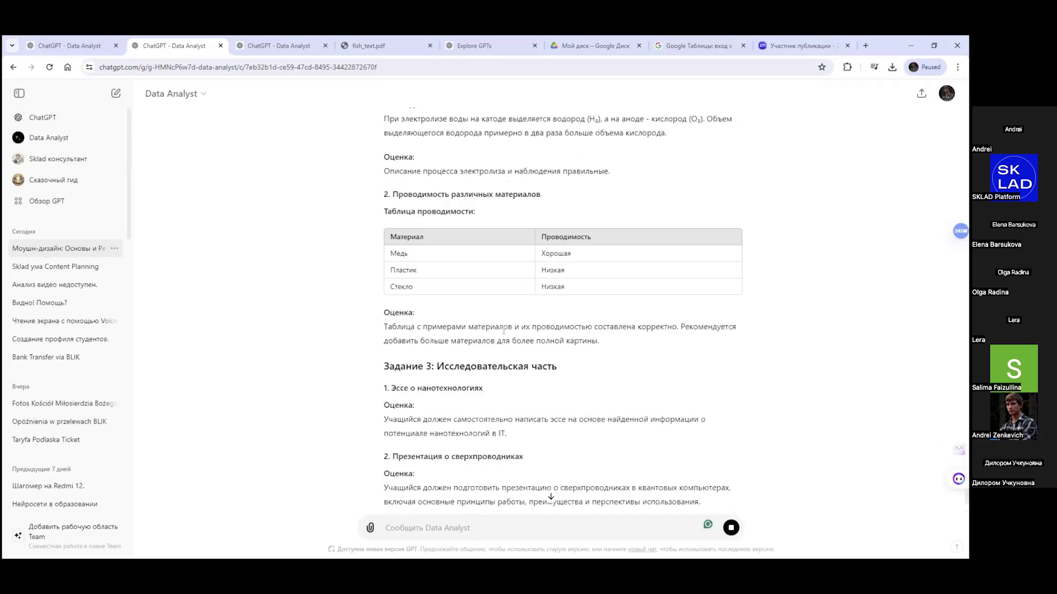
drag(600, 344, 385, 326)
drag(668, 342, 469, 327)
Step: Look back through the assessment, the submitted homework text and Data Analyst's own earlier answers
scroll(680, 267, up, 2)
scroll(680, 267, up, 10)
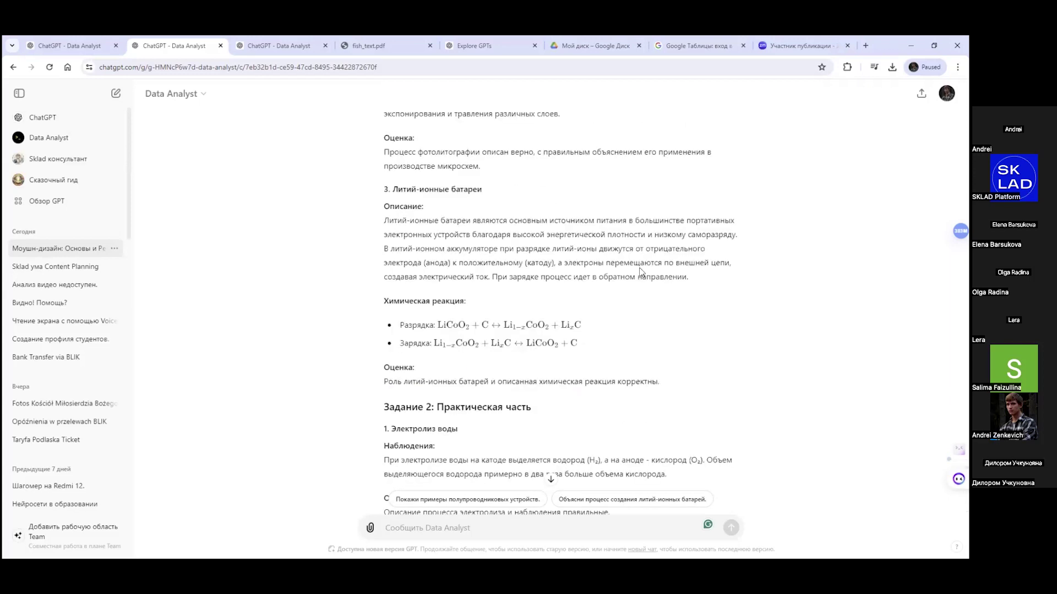
scroll(651, 268, up, 10)
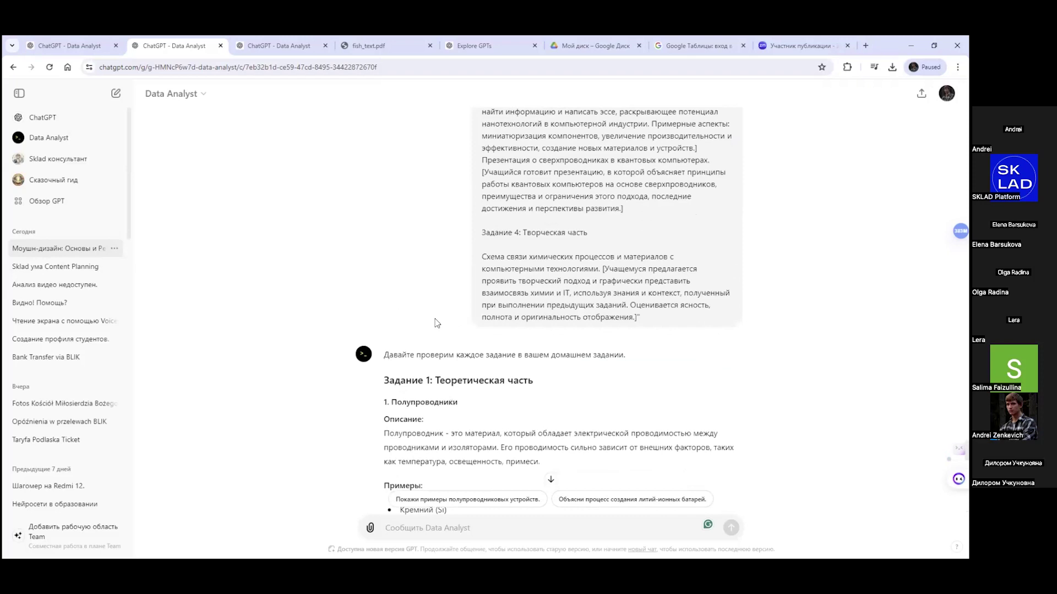
scroll(479, 293, up, 10)
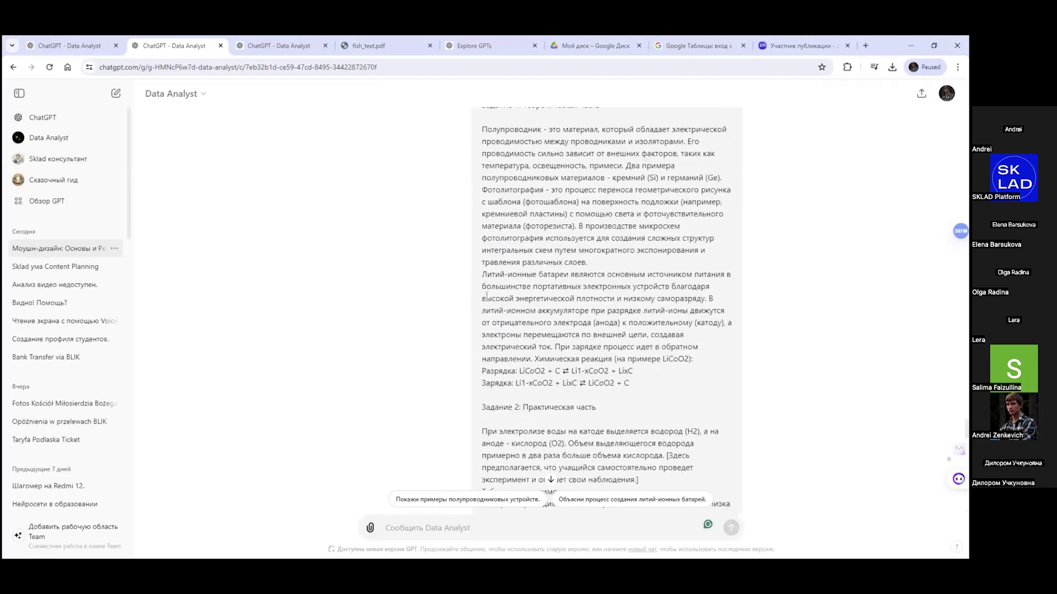
scroll(567, 275, down, 5)
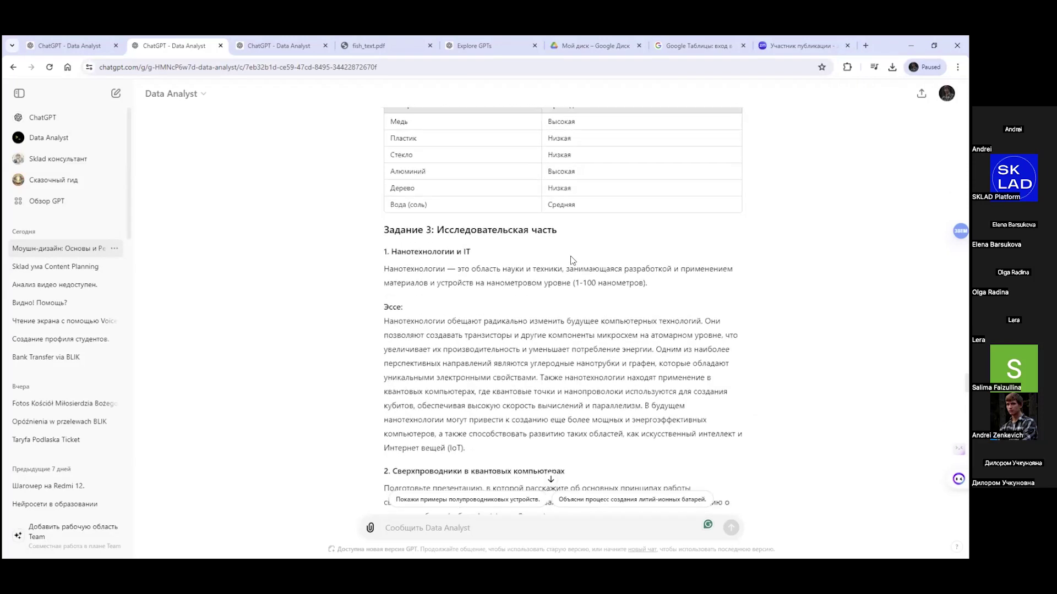
scroll(471, 377, down, 10)
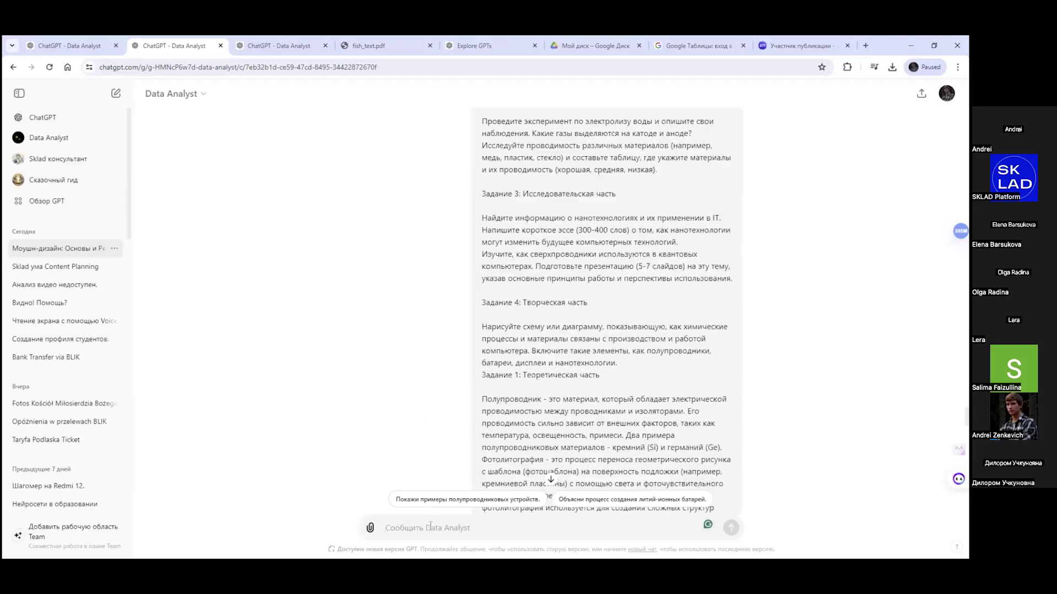
scroll(430, 526, down, 10)
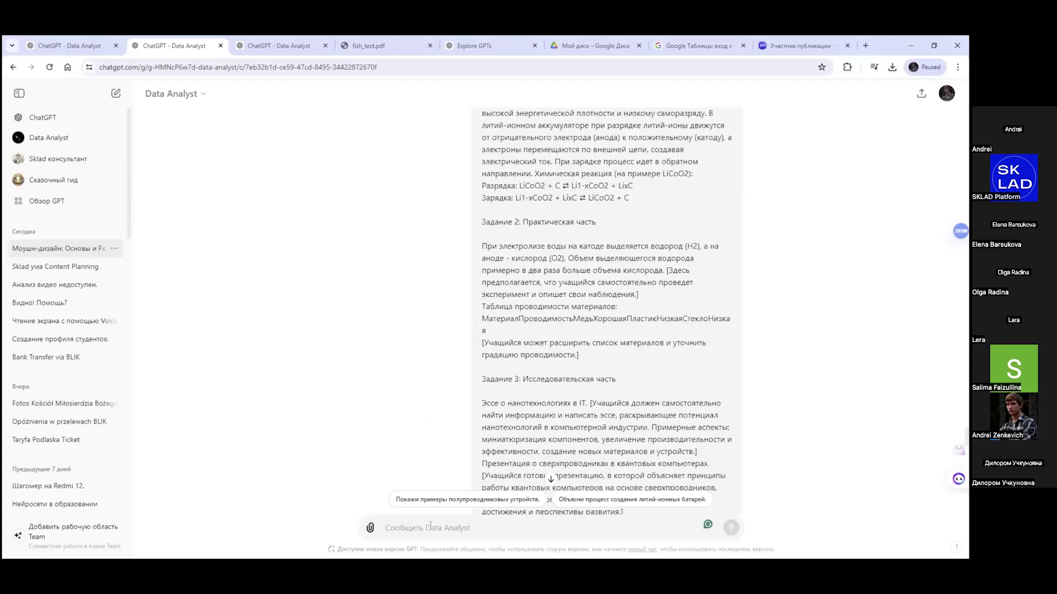
Step: Start a new prompt with "сравни этот ответ" followed by Claude's copied homework answers
scroll(431, 526, down, 15)
click(430, 528)
text(сравни этот отве)
text(т)
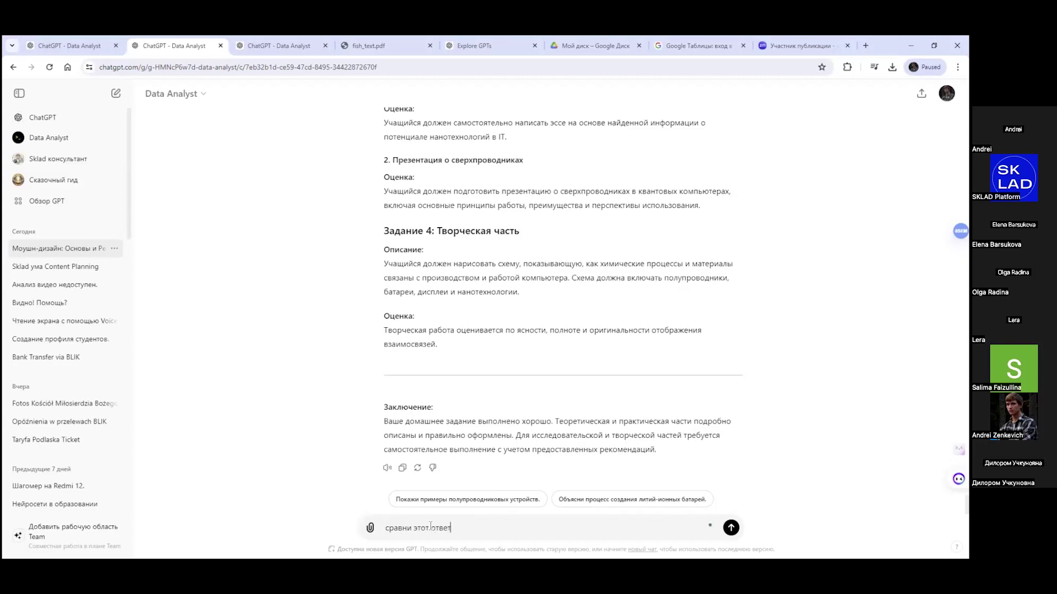
key(ctrl+v)
scroll(653, 169, up, 15)
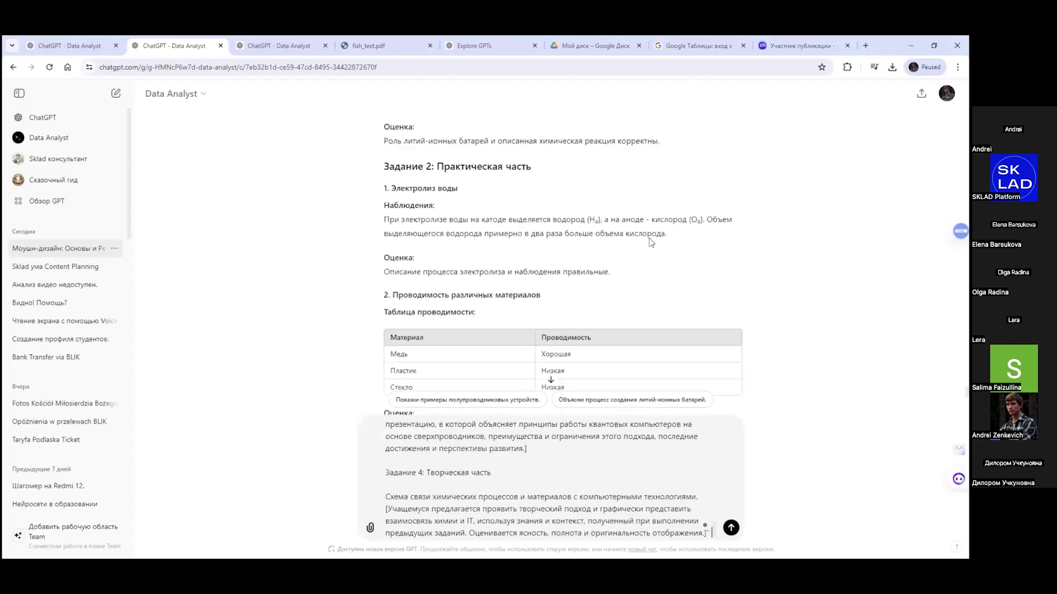
scroll(652, 339, down, 5)
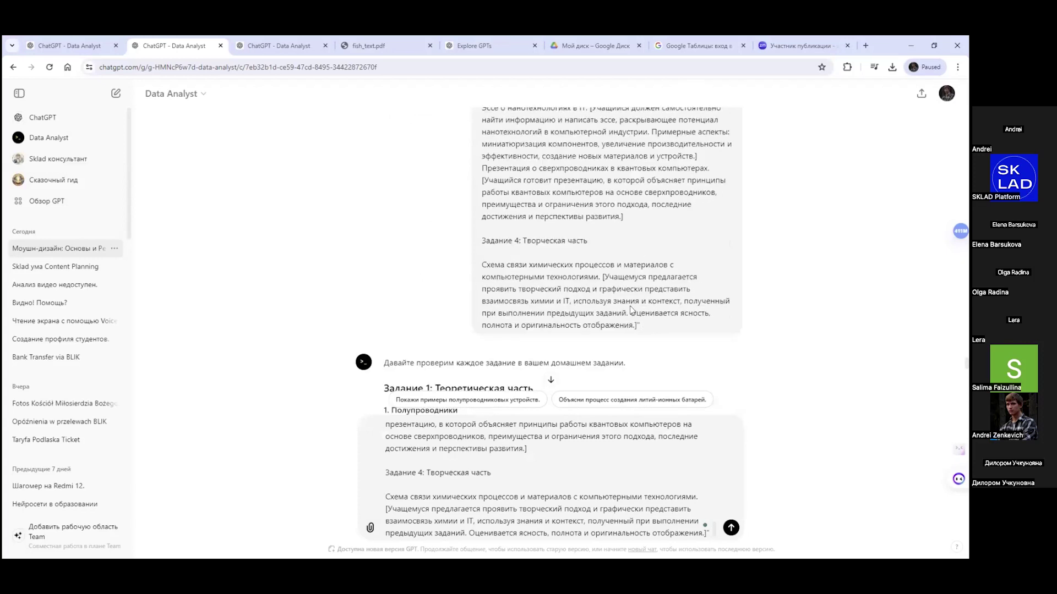
scroll(638, 330, up, 4)
scroll(635, 329, down, 1)
drag(633, 324, 623, 262)
scroll(634, 314, down, 10)
scroll(632, 263, down, 3)
scroll(629, 263, up, 8)
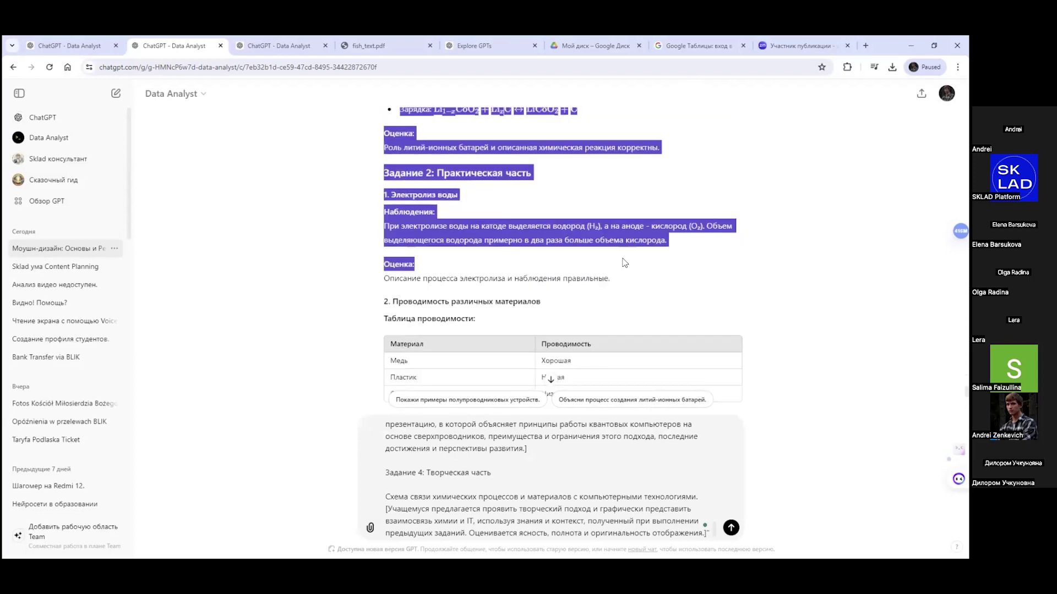
click(624, 263)
Step: Copy Data Analyst's own completed homework answers, Задание 1 through Задание 4, from earlier in the conversation
scroll(624, 263, up, 15)
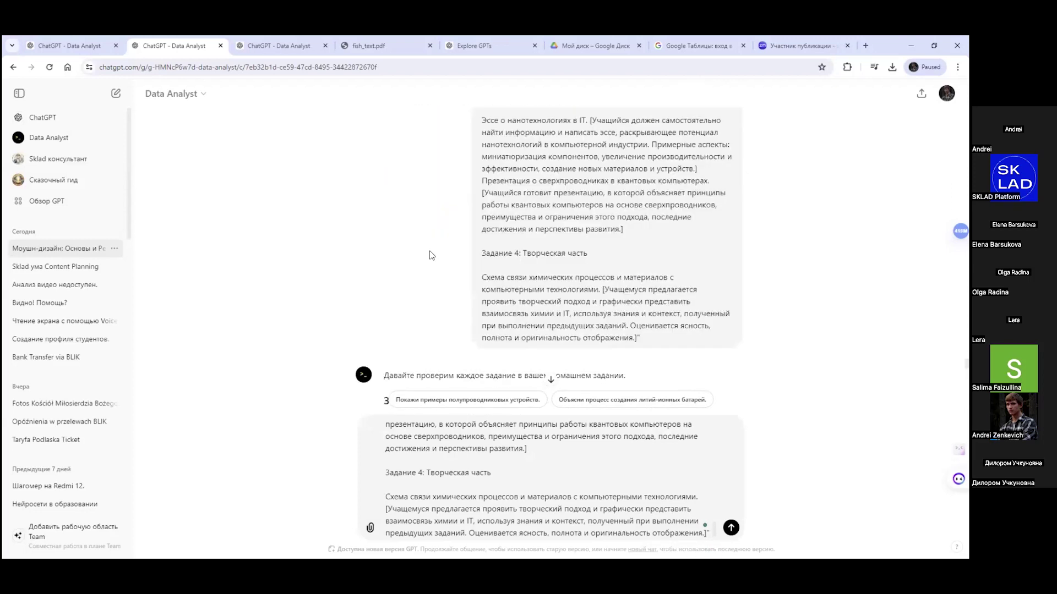
scroll(391, 276, up, 5)
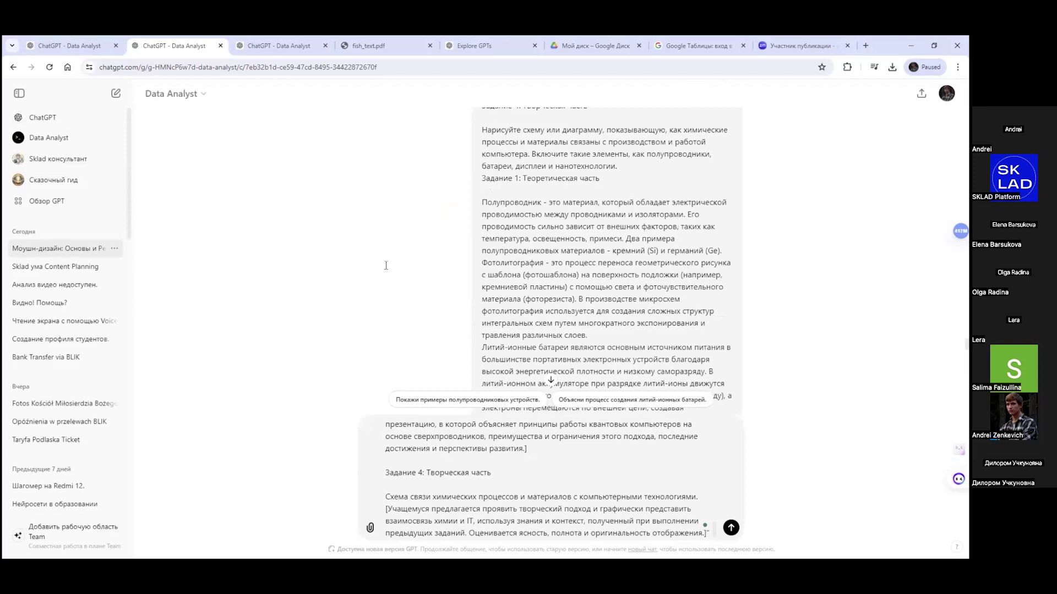
scroll(686, 537, down, 15)
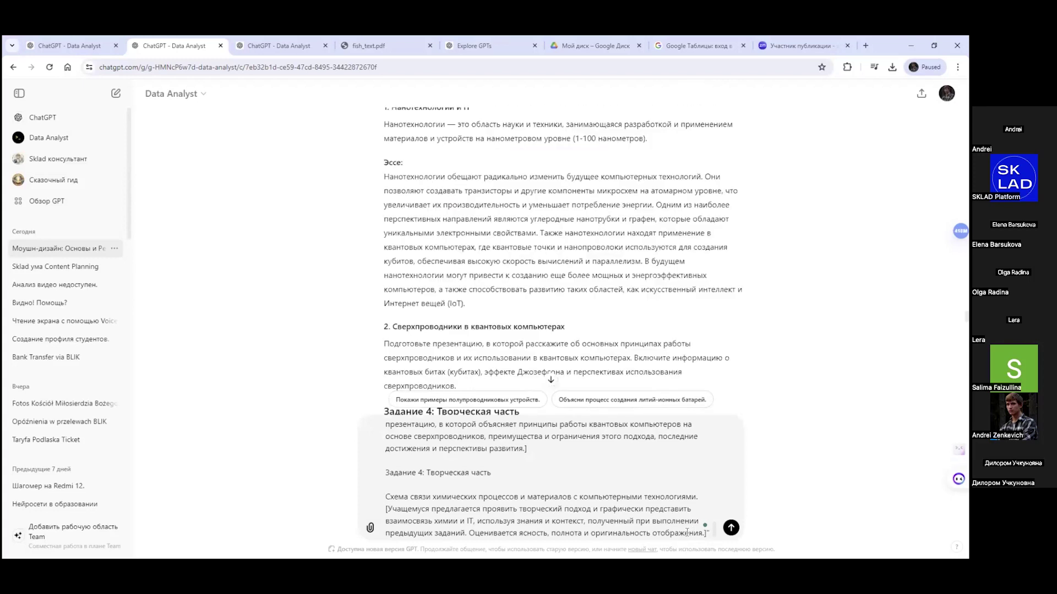
scroll(686, 532, up, 8)
Step: Extend the prompt with "с ответом", the copied Data Analyst answers in quotes and "сильные и слабые стороны", and send it
click(680, 530)
text(" с ответом ")
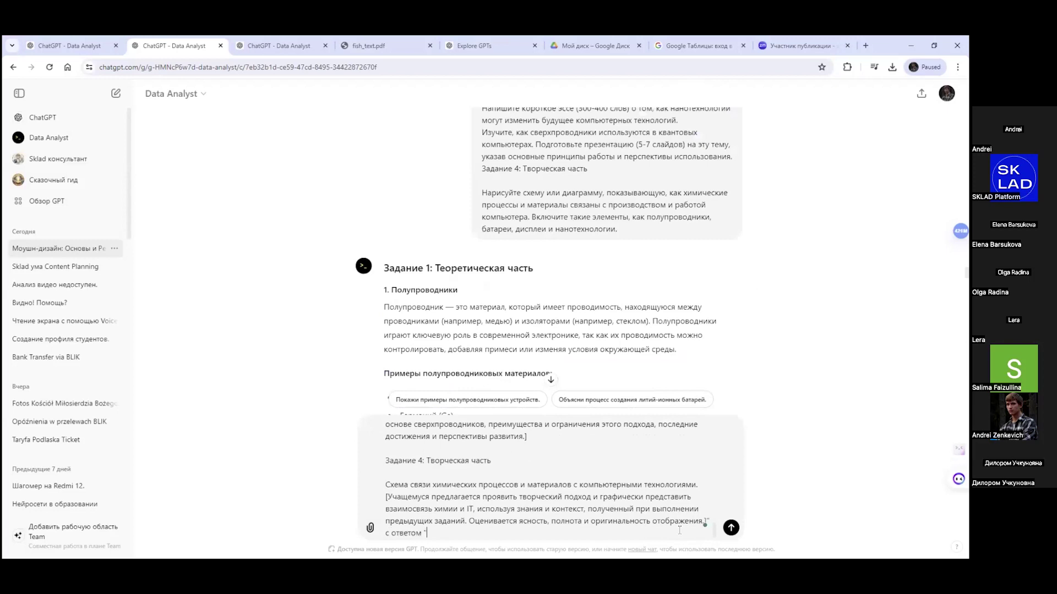
text(Задание 4: Творческая часть Схема связей химических процессов и материалов с производством и работой компьютера Полупроводники: Основной материал для микросхем (кремний, германий). Батареи: Источник питания (литий-ионные батареи). Дисплеи: Тонкопленочные транзисторы (TFT) на основе полупроводников. Нанотехнологии: Увеличение плотности и уменьшение размеров компонентов. Нарисуйте диаграмму, показывающую эти связи, используя стрелки для указания направлений и взаимосвязей между элементами.)
text(" сил)
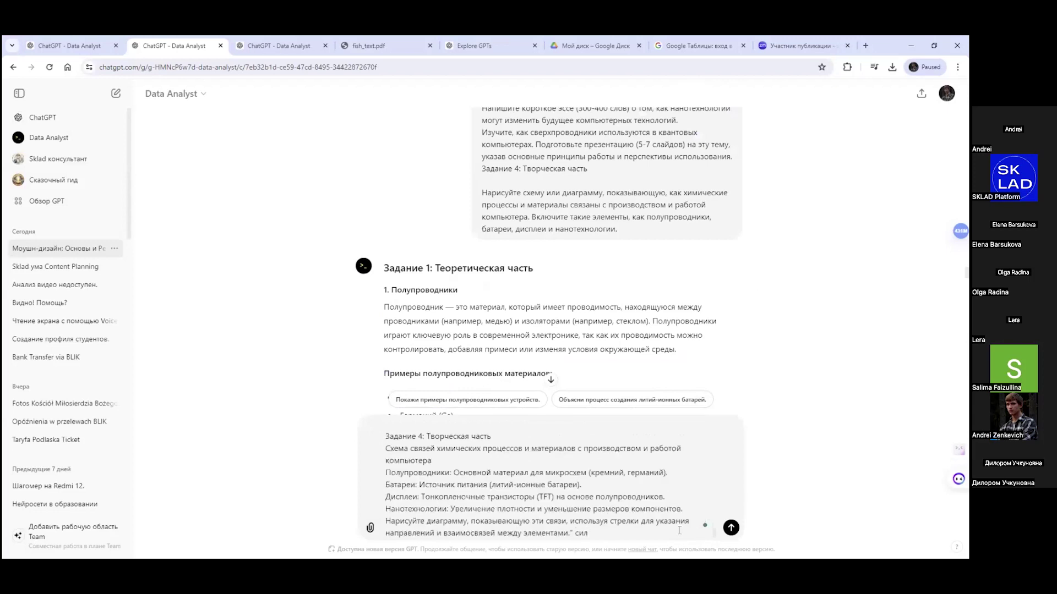
text(ьные и слабые стороны)
key(Return)
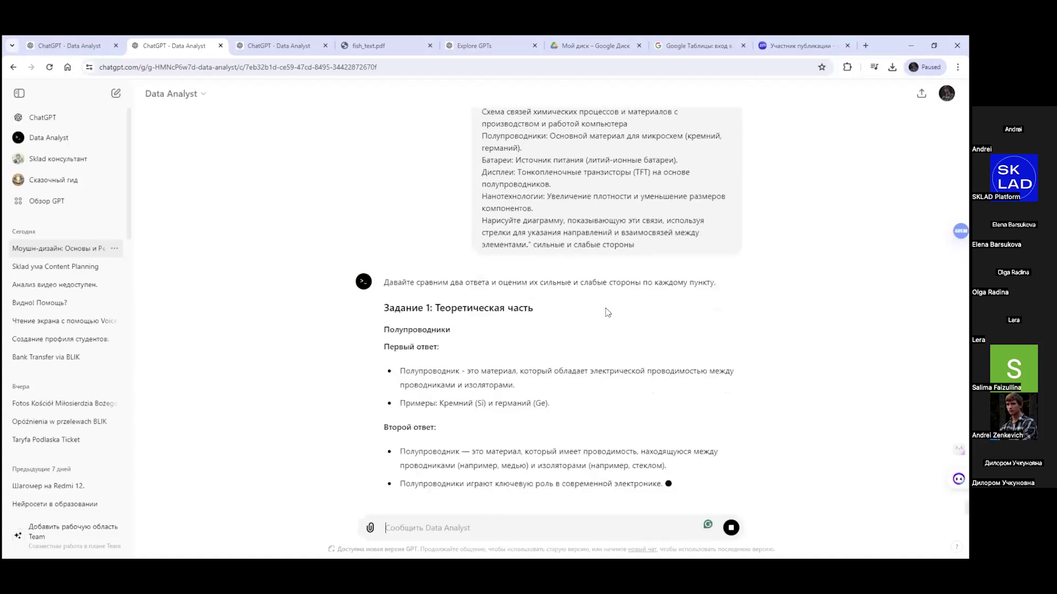
Step: Review the comparison prompt and the strengths and weaknesses of both answers on semiconductors and photolithography
scroll(607, 313, up, 1)
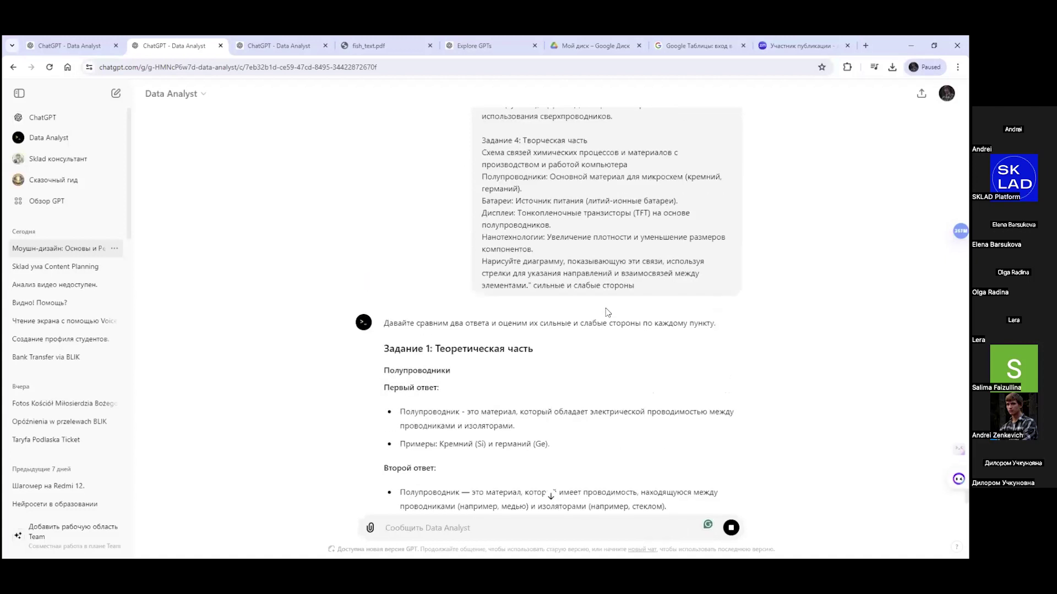
scroll(608, 313, down, 3)
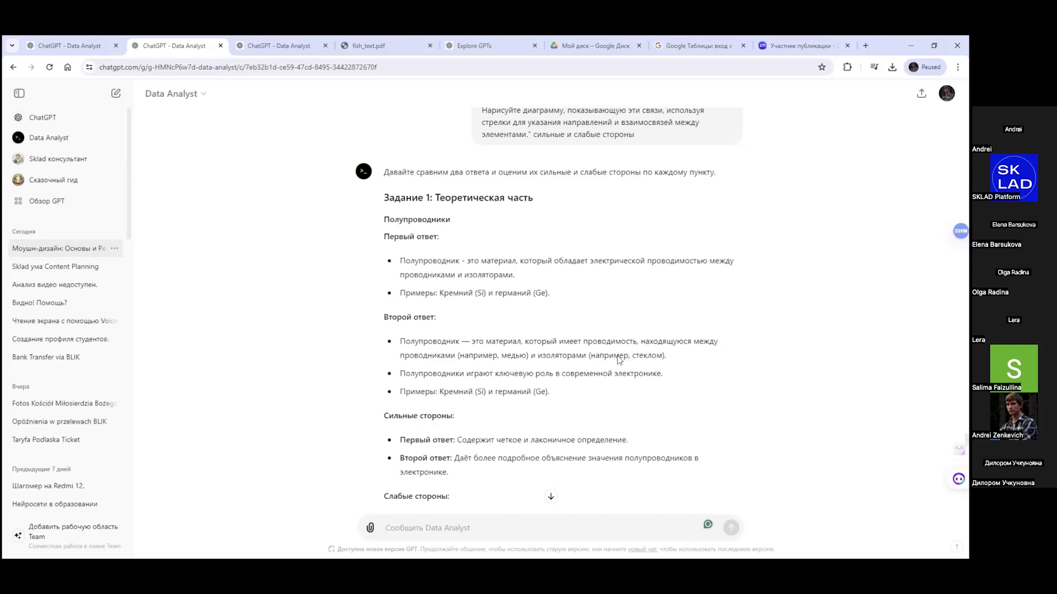
scroll(597, 349, up, 15)
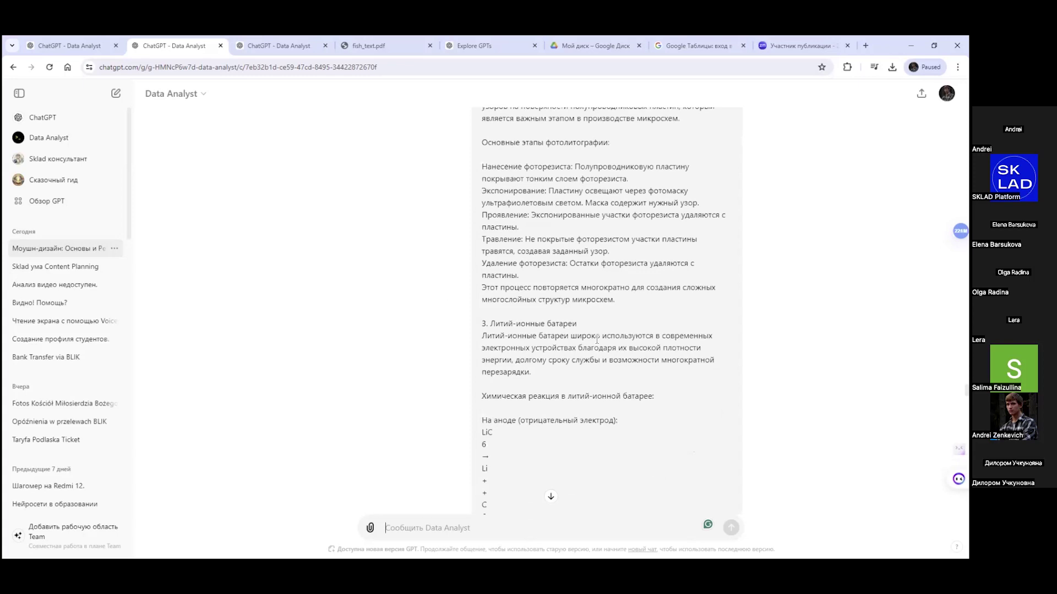
scroll(598, 339, up, 10)
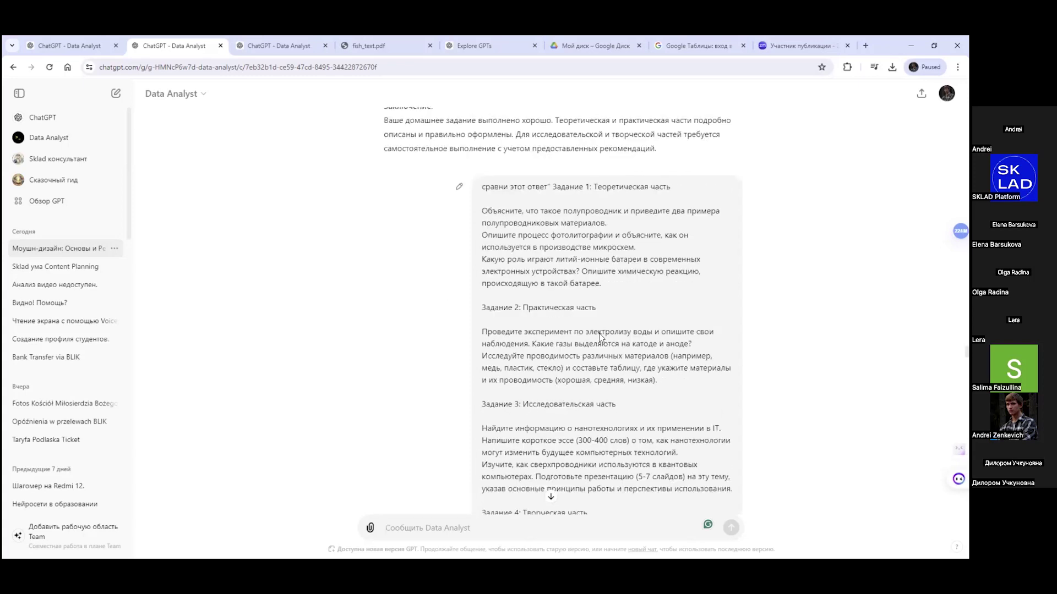
scroll(600, 337, down, 10)
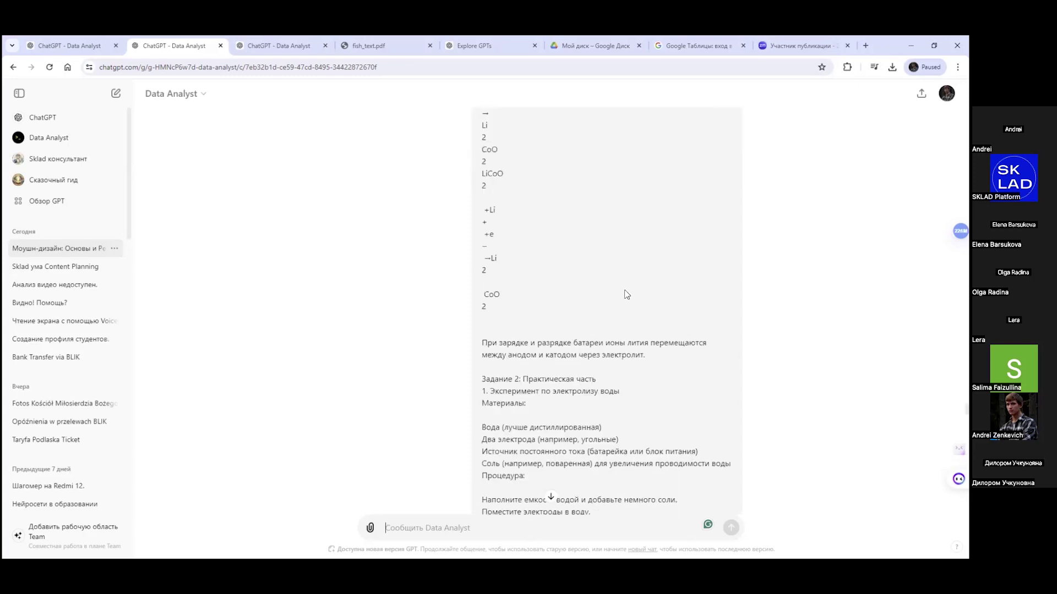
scroll(626, 298, down, 10)
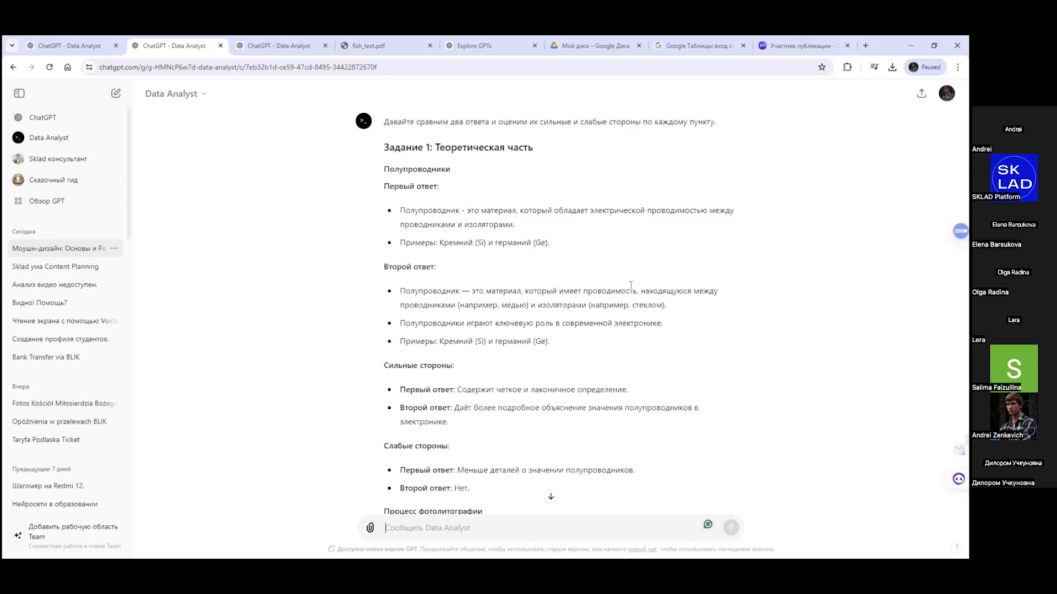
scroll(633, 284, down, 2)
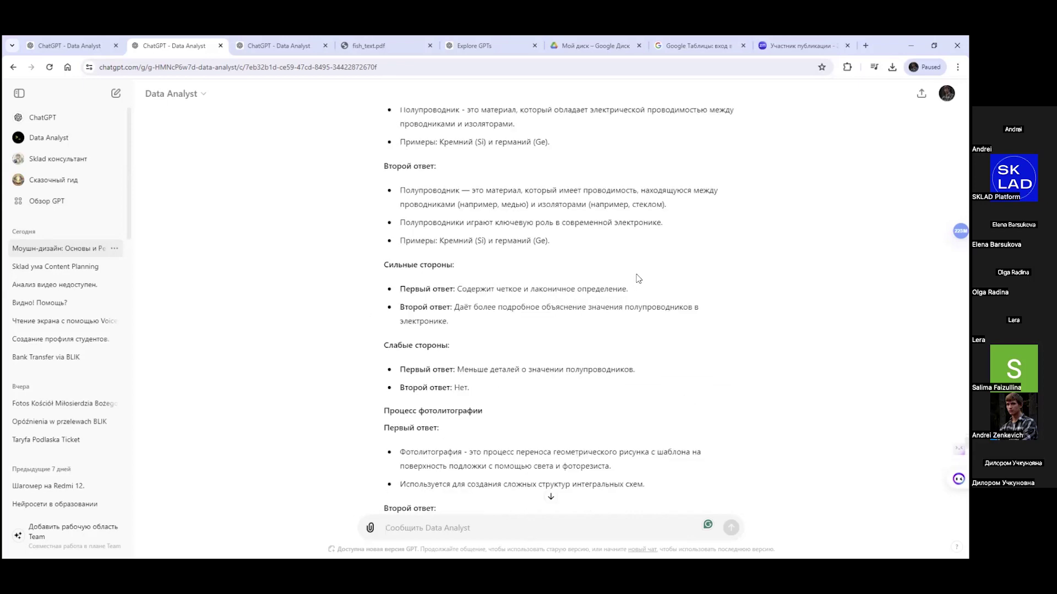
scroll(638, 279, up, 3)
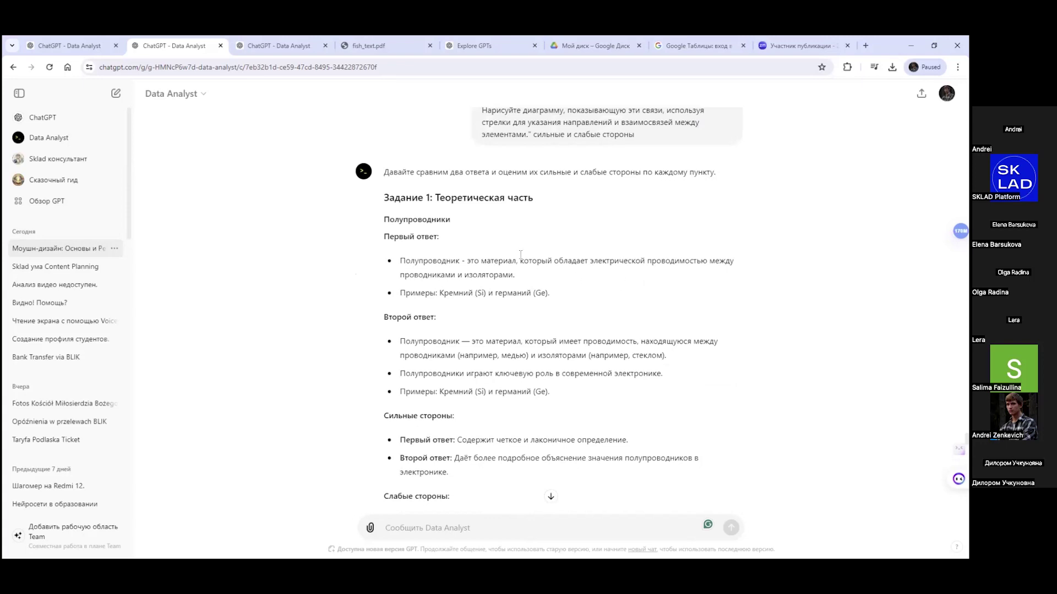
scroll(542, 277, down, 2)
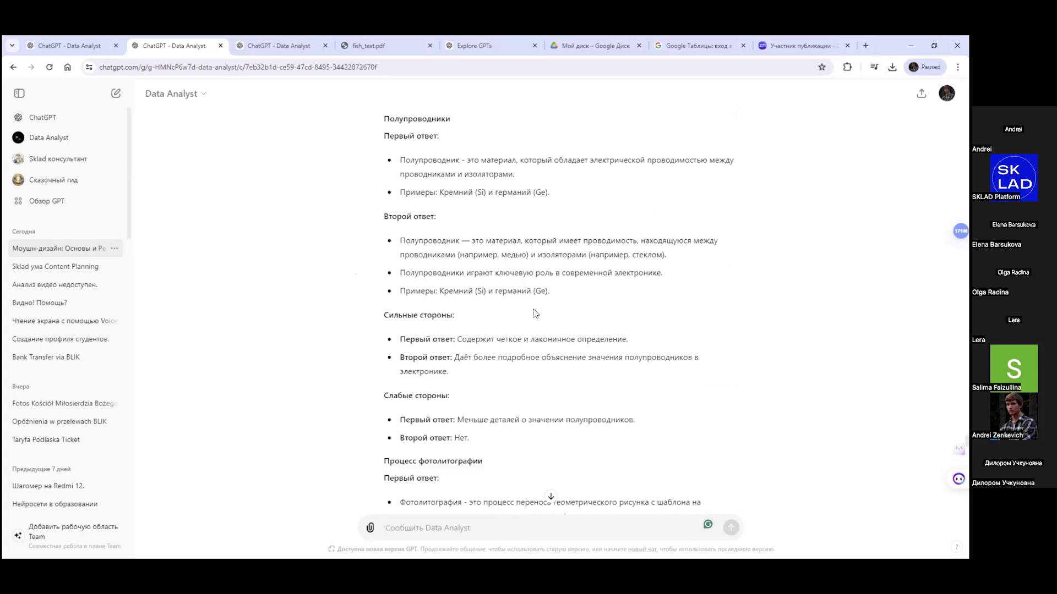
scroll(533, 314, down, 3)
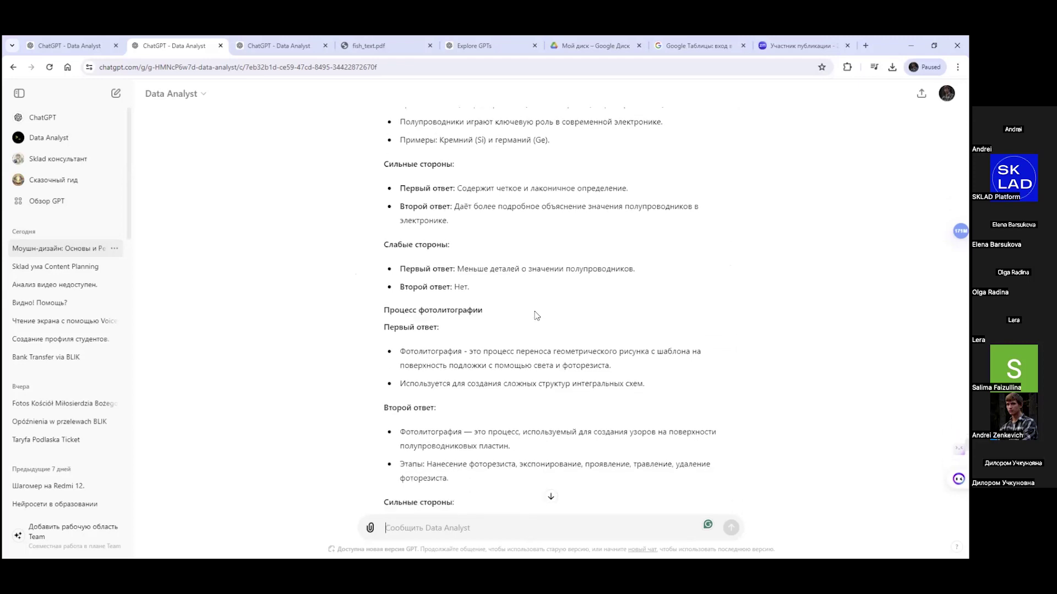
Step: Read through the rest of the answer comparison and send Data Analyst the follow-up prompt "Подведи итог"
scroll(537, 315, down, 2)
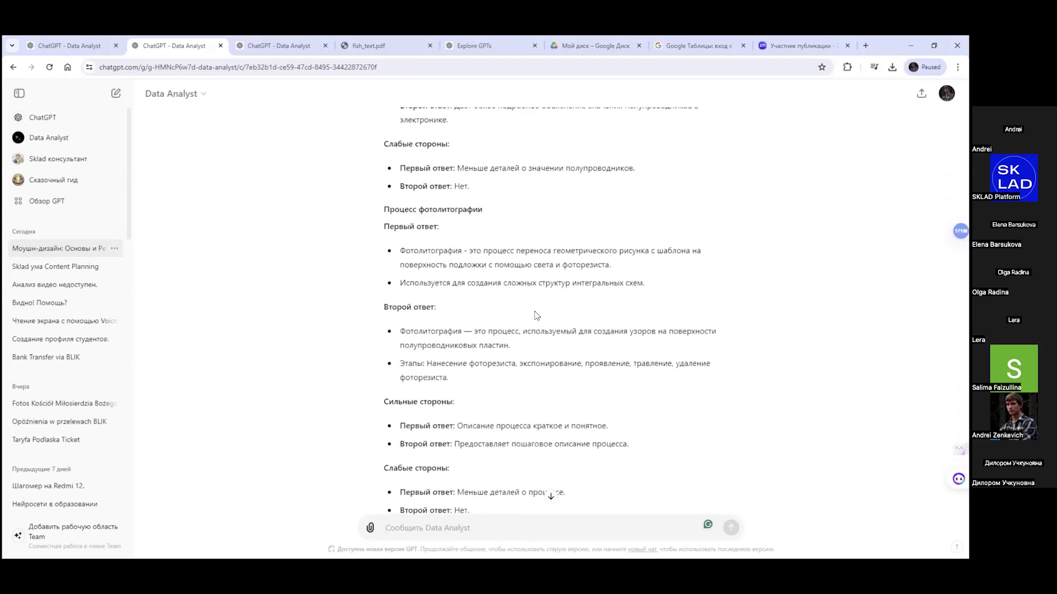
scroll(536, 315, down, 2)
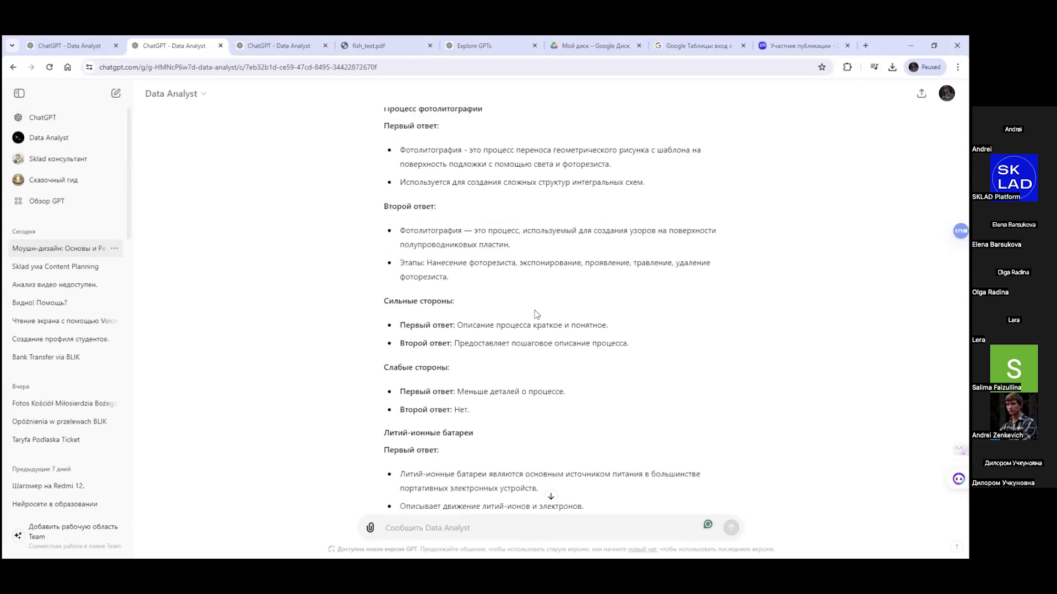
scroll(536, 314, down, 2)
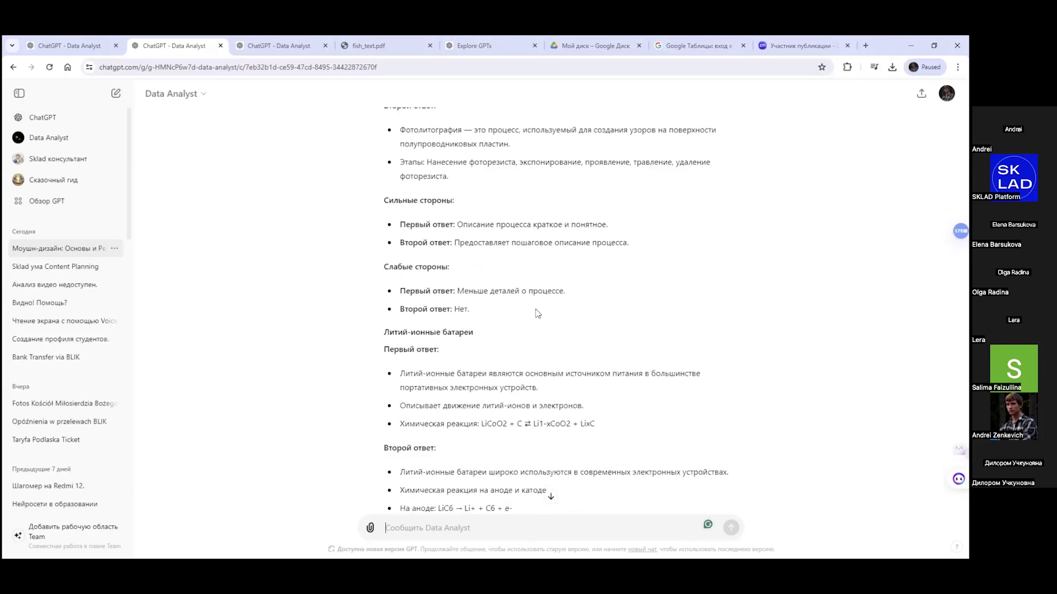
scroll(536, 314, down, 4)
text(Подведи итоги)
key(Return)
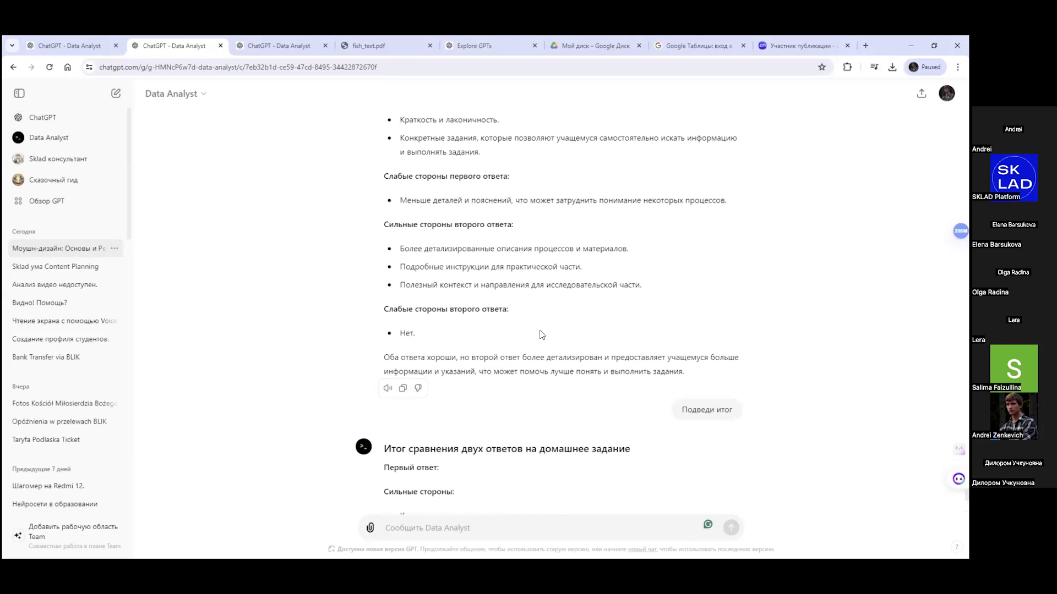
Step: Review Data Analyst's summary of both homework answers and its conclusion, highlighting the verdict on the second answer
scroll(559, 339, down, 6)
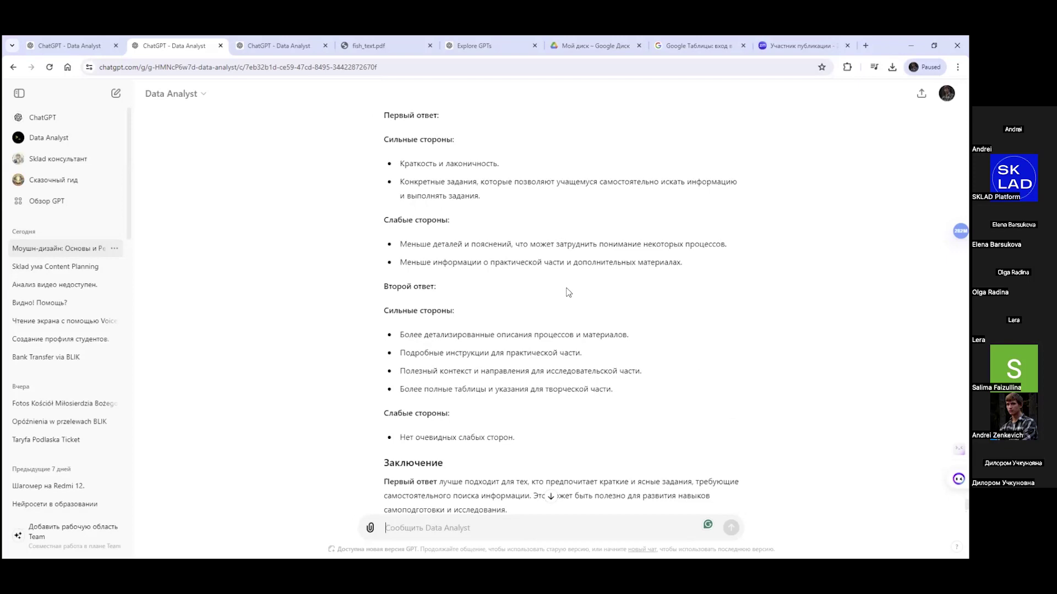
scroll(568, 292, down, 3)
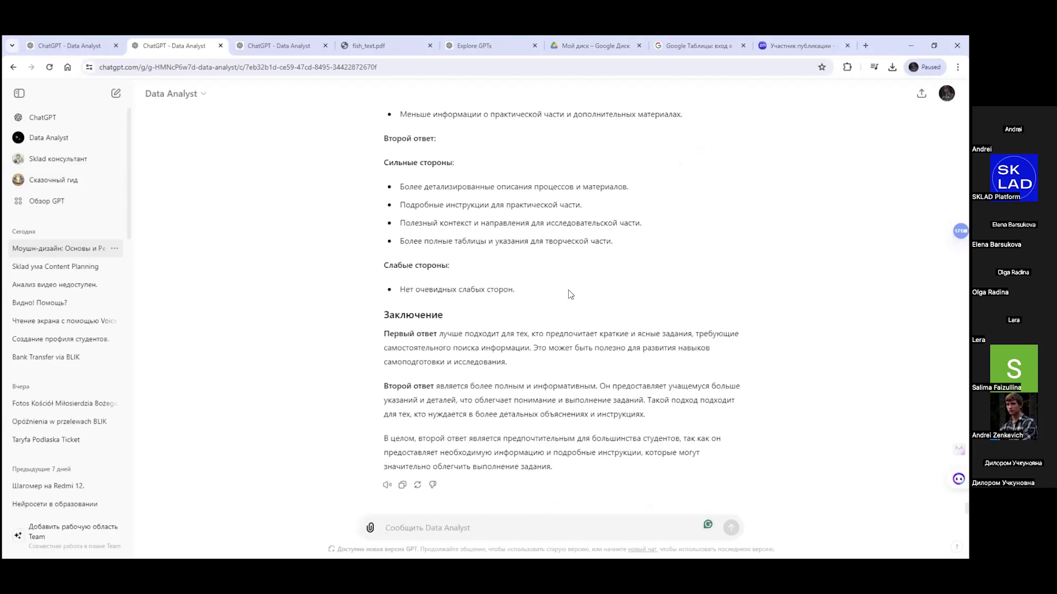
drag(655, 415, 437, 387)
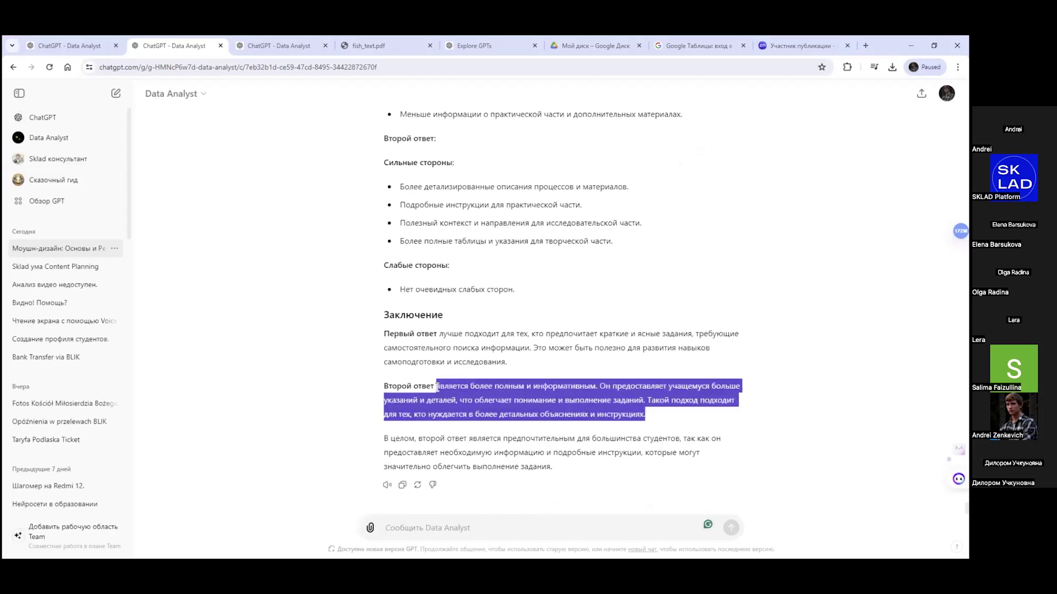
click(505, 360)
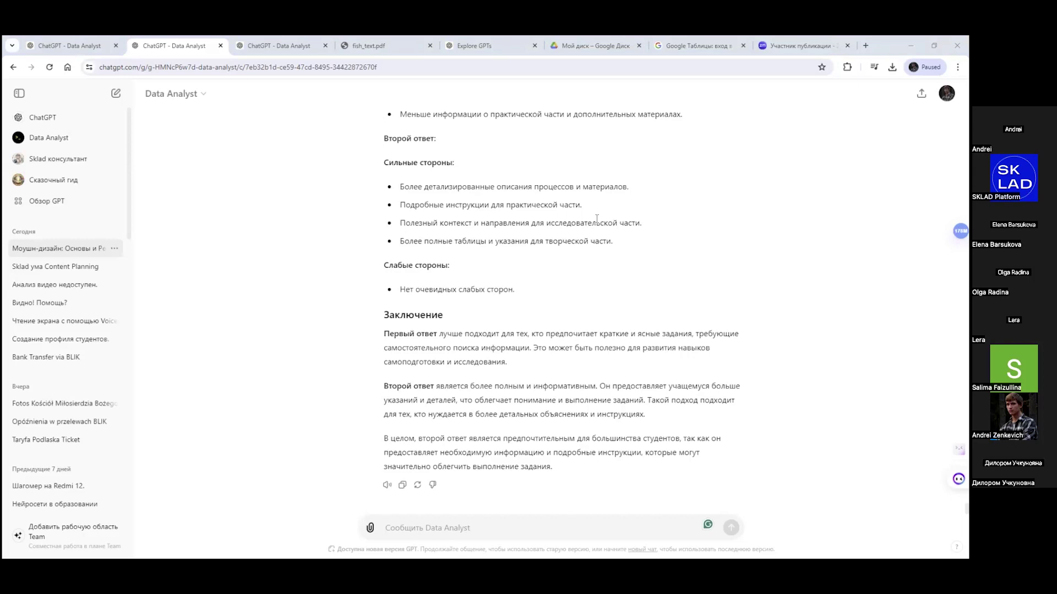
scroll(562, 275, up, 4)
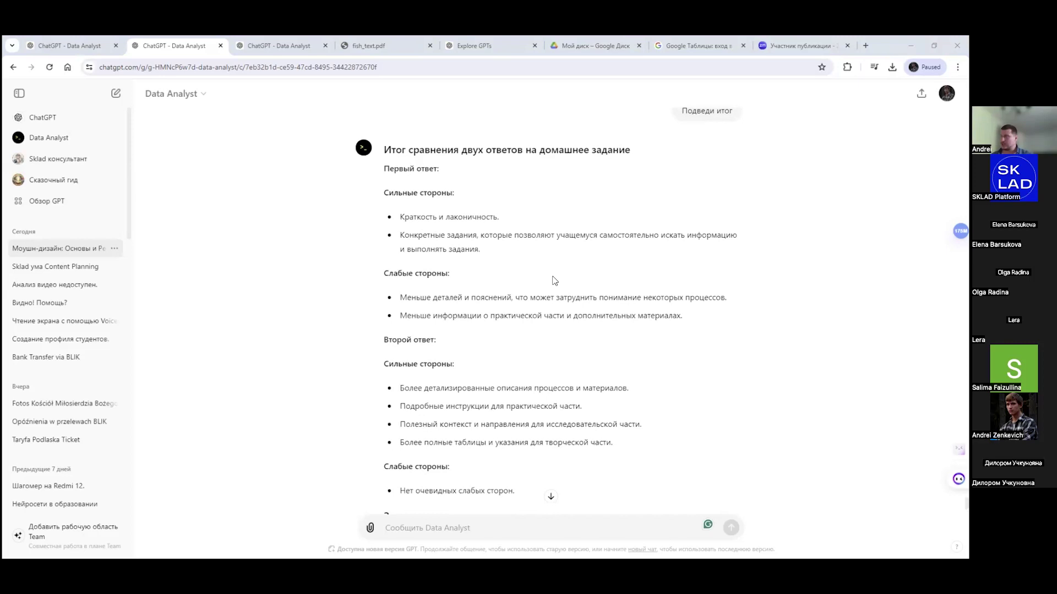
Step: Open the GPT catalogue, briefly check the editor for creating a GPT, and return to the catalogue
click(79, 203)
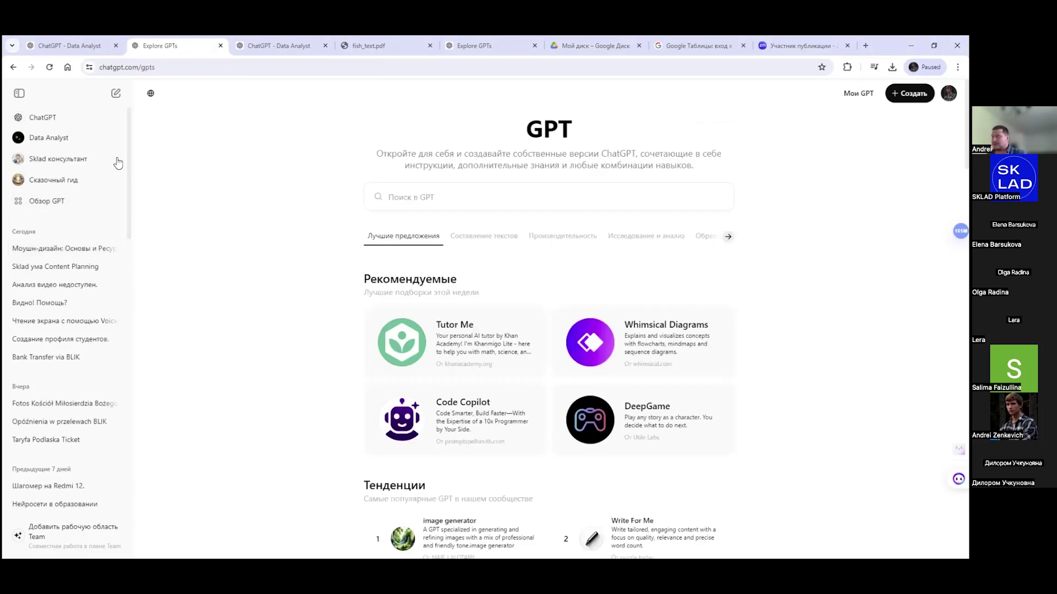
click(901, 101)
click(14, 95)
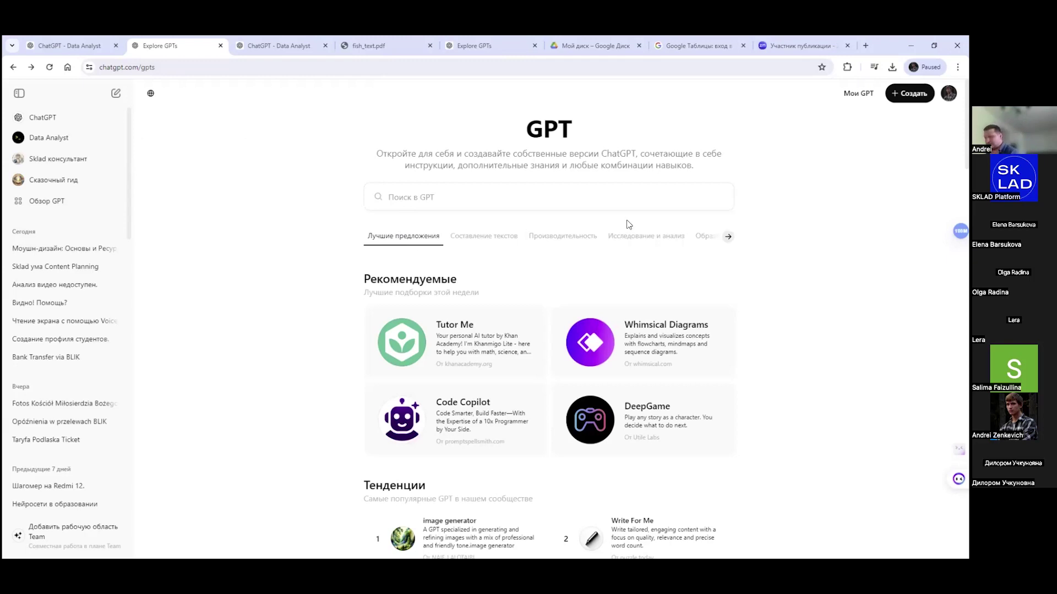
Step: Try searching the GPT catalogue for "урок" and clear the query
click(581, 200)
text(урок)
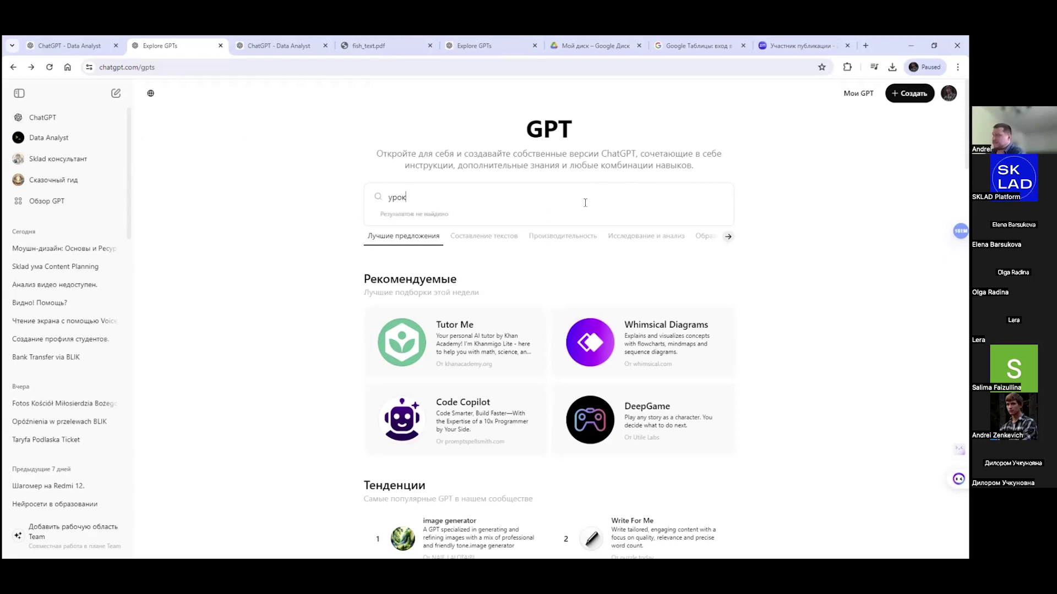
key(BackSpace)
key(BackSpace)
key(BackSpace)
key(BackSpace)
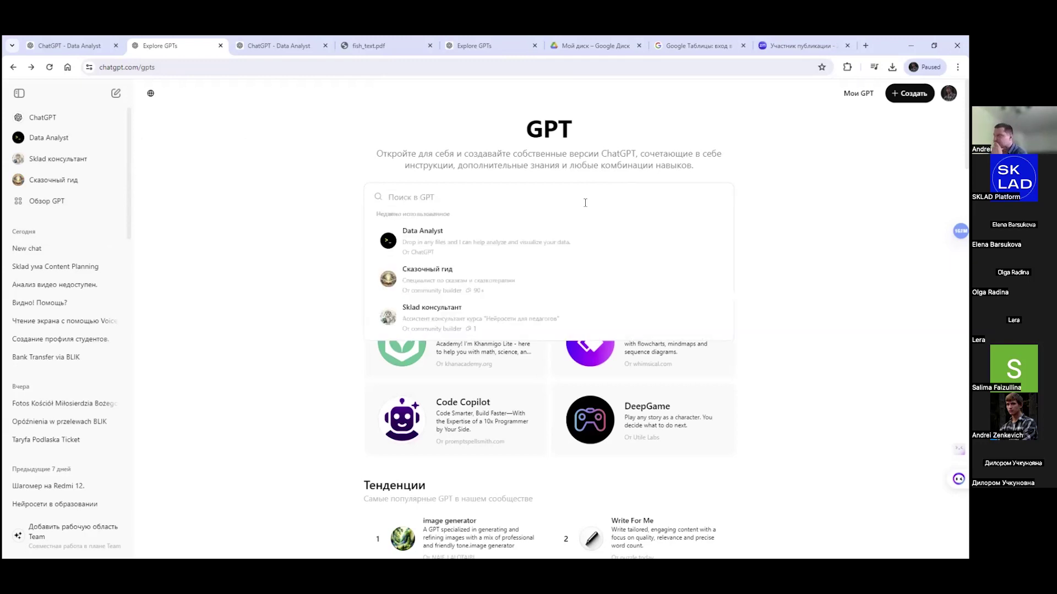
Step: Search the GPT catalogue for "lesson" and try opening the first Lesson Planner result in a separate tab
text(lesson)
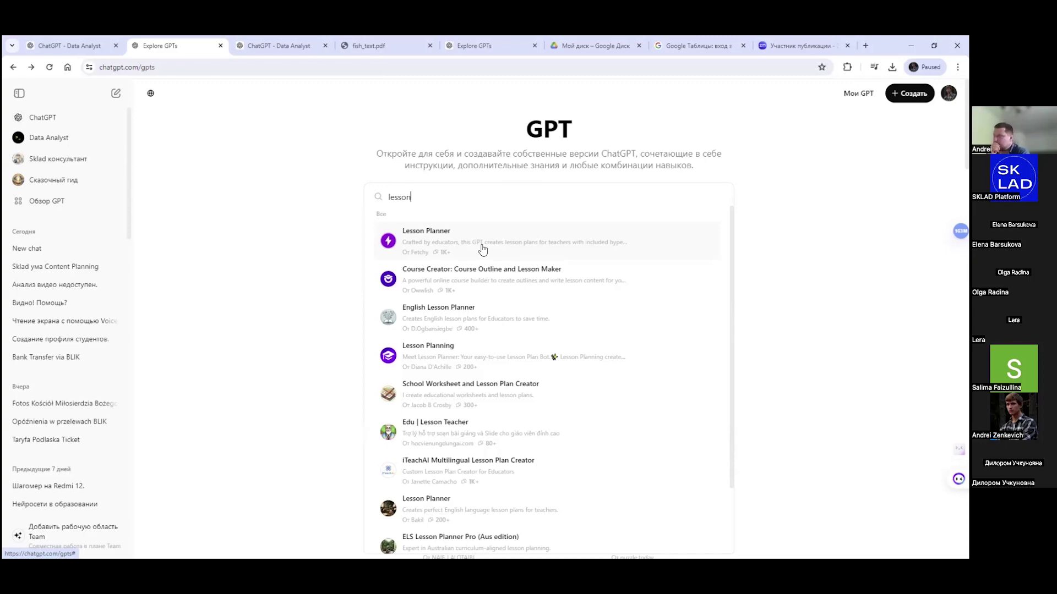
middle_click(552, 250)
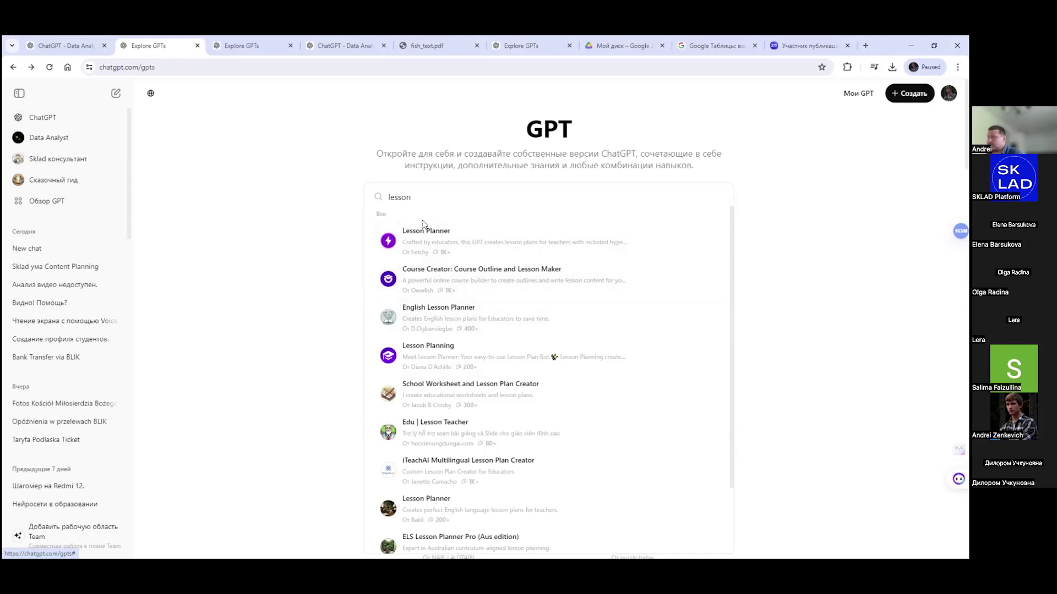
click(270, 45)
click(134, 40)
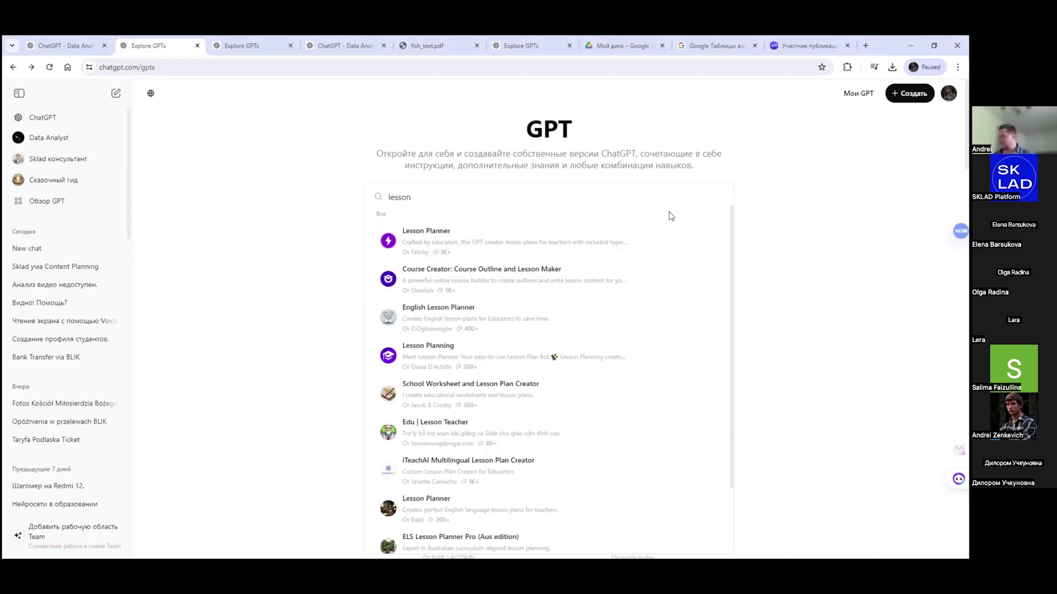
Step: Close the search, start a new GPT, and open its configuration form with the name, instructions and knowledge fields
key(Escape)
click(891, 94)
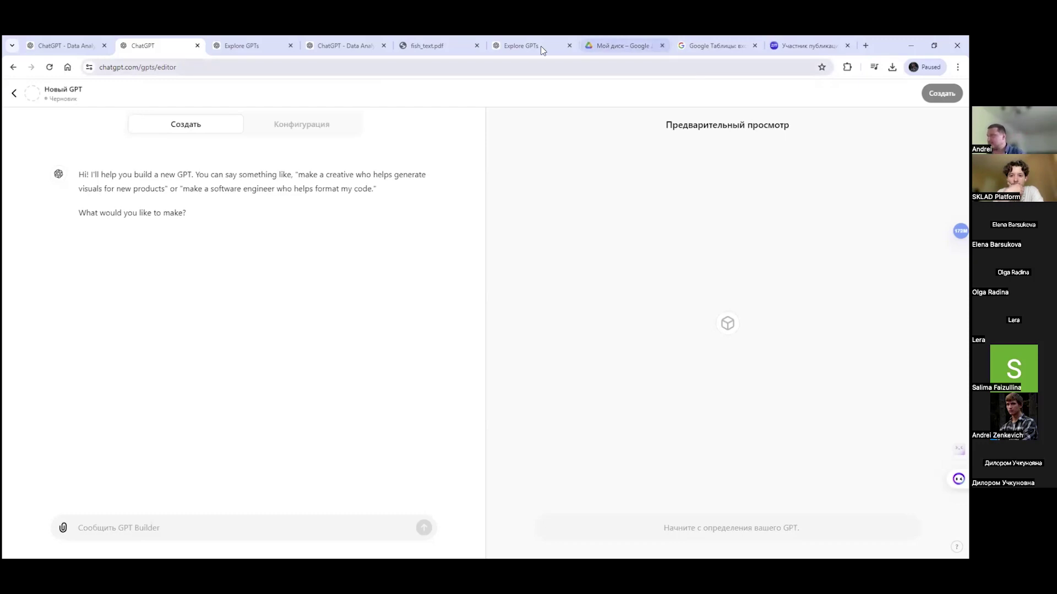
click(302, 124)
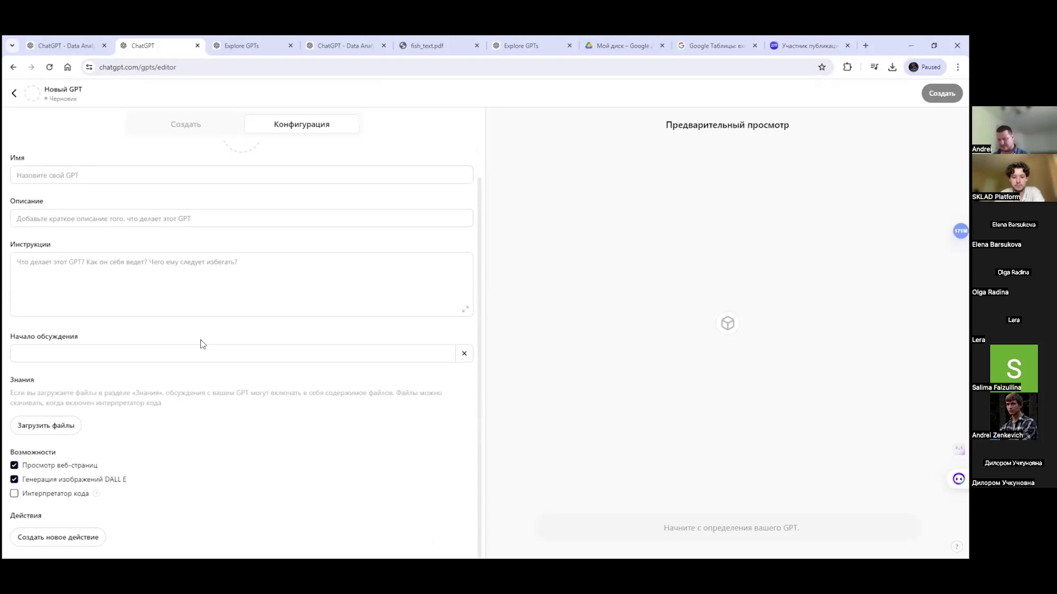
click(83, 46)
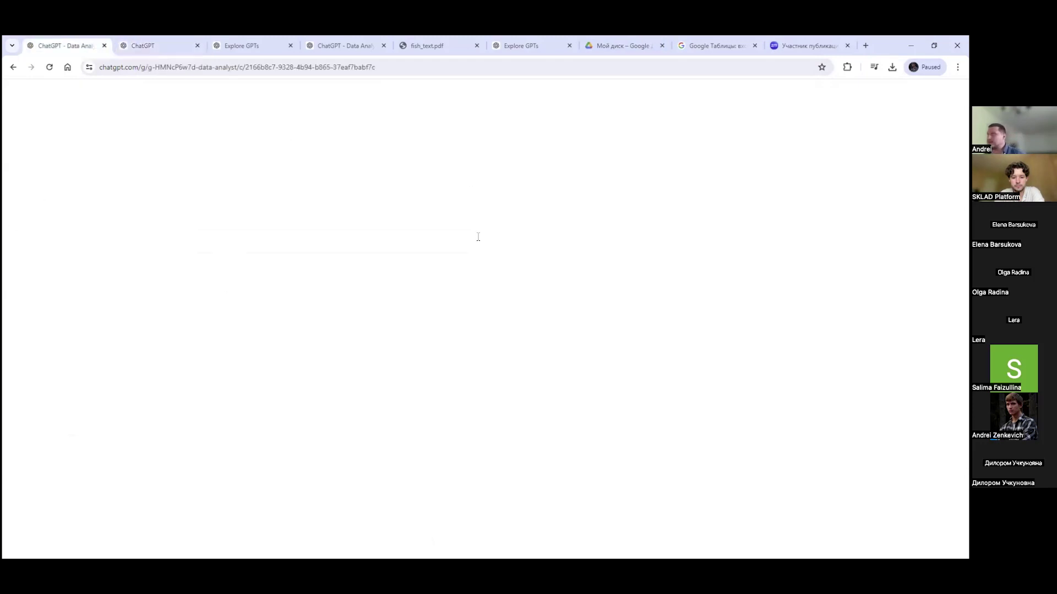
click(131, 42)
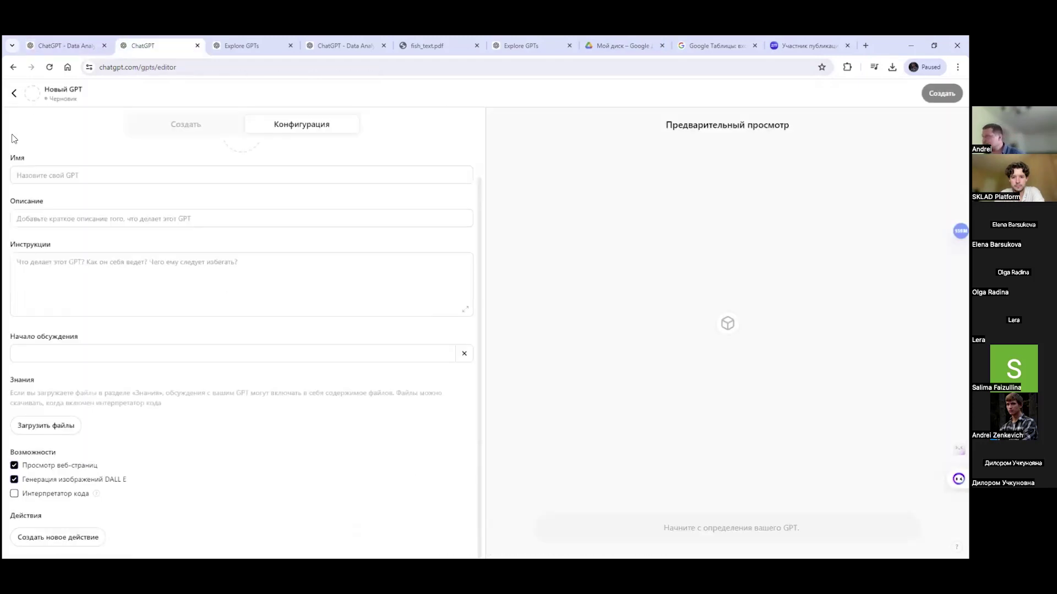
Step: Switch to the other GPT catalogue tab, try a search beginning with "lee", and clear the query
click(219, 47)
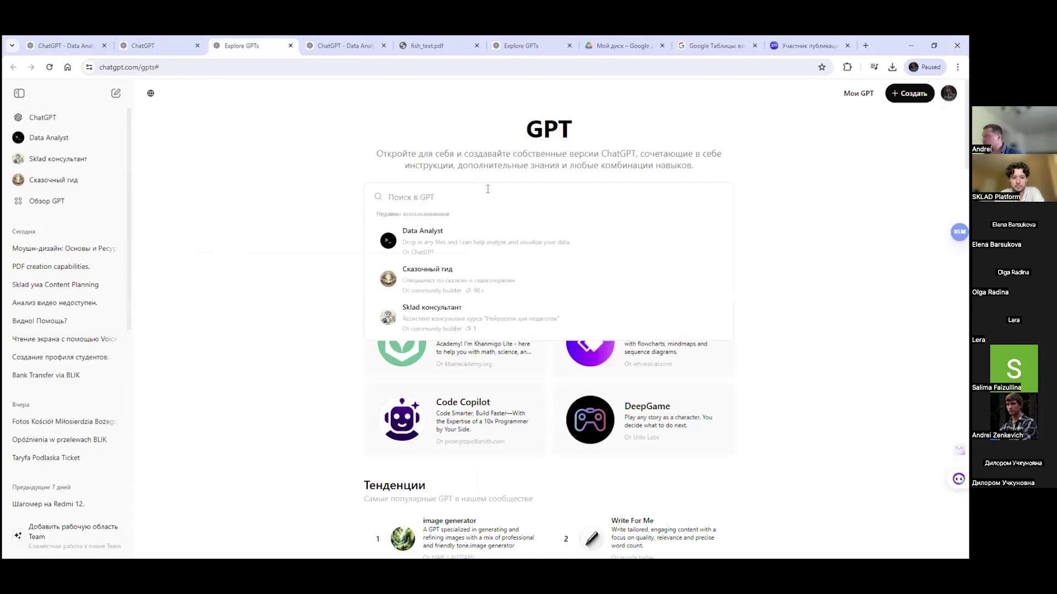
text(le)
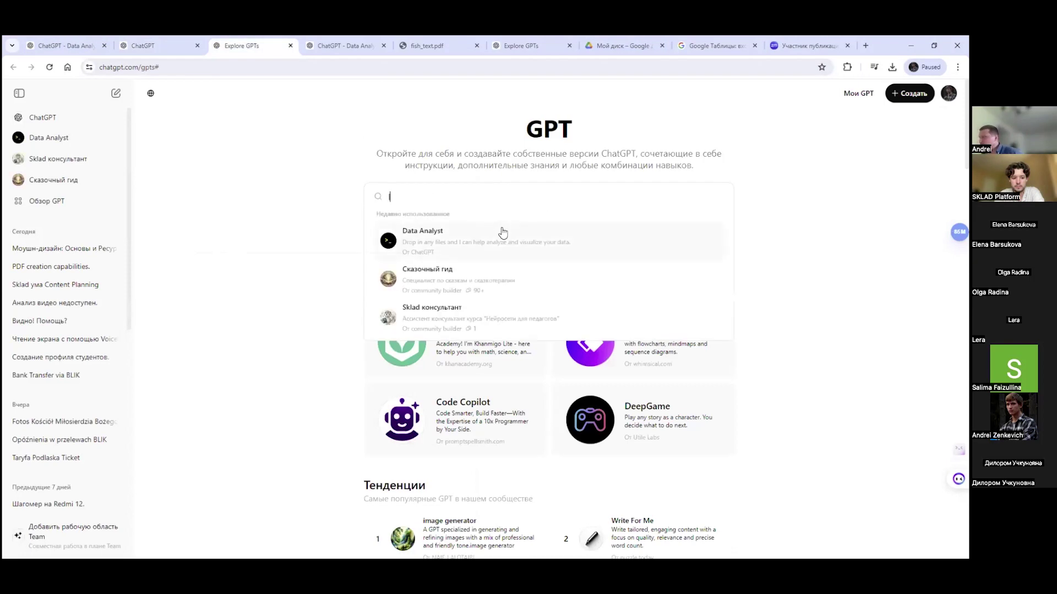
text(e)
text(son)
key(BackSpace)
key(BackSpace)
key(BackSpace)
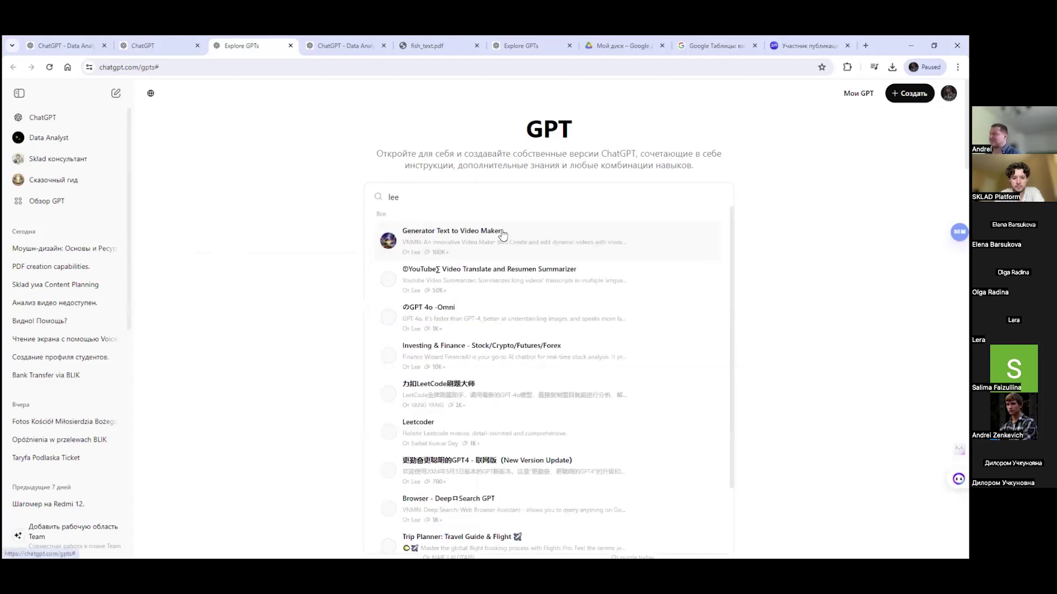
key(BackSpace)
key(BackSpace)
key(BackSpace)
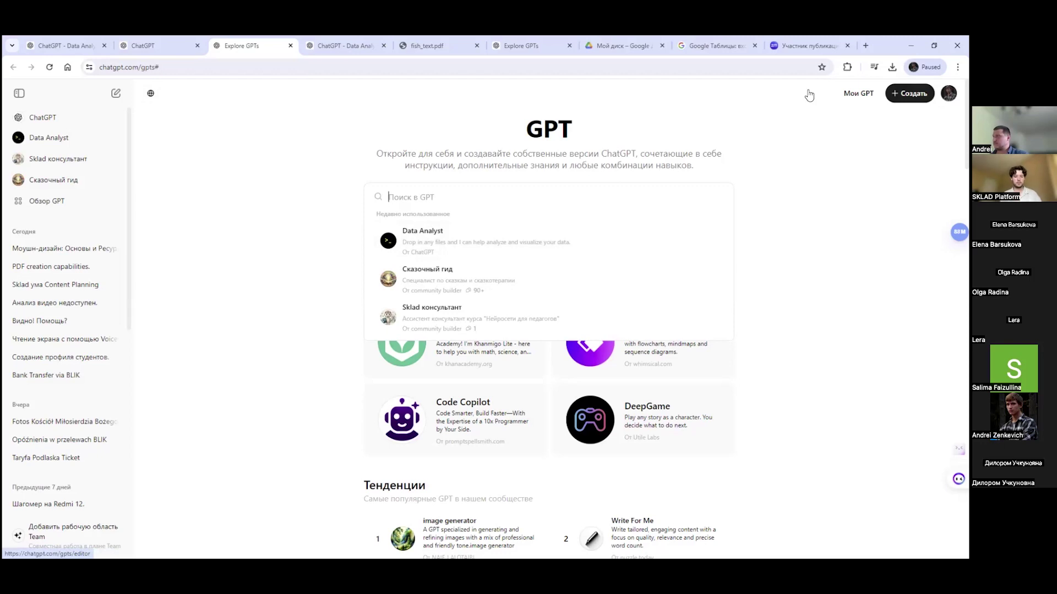
Step: Start another new GPT from this catalogue tab and show its configuration form
click(472, 218)
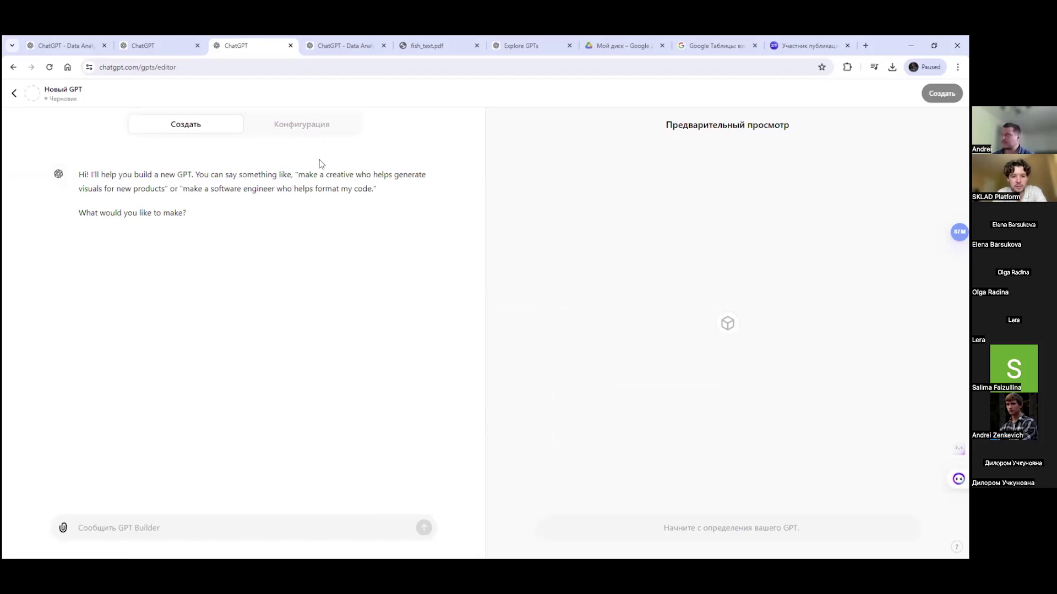
click(302, 124)
Step: Open the existing Сказочный гид GPT from the Data Analyst conversation tab for editing and show its configuration
click(61, 45)
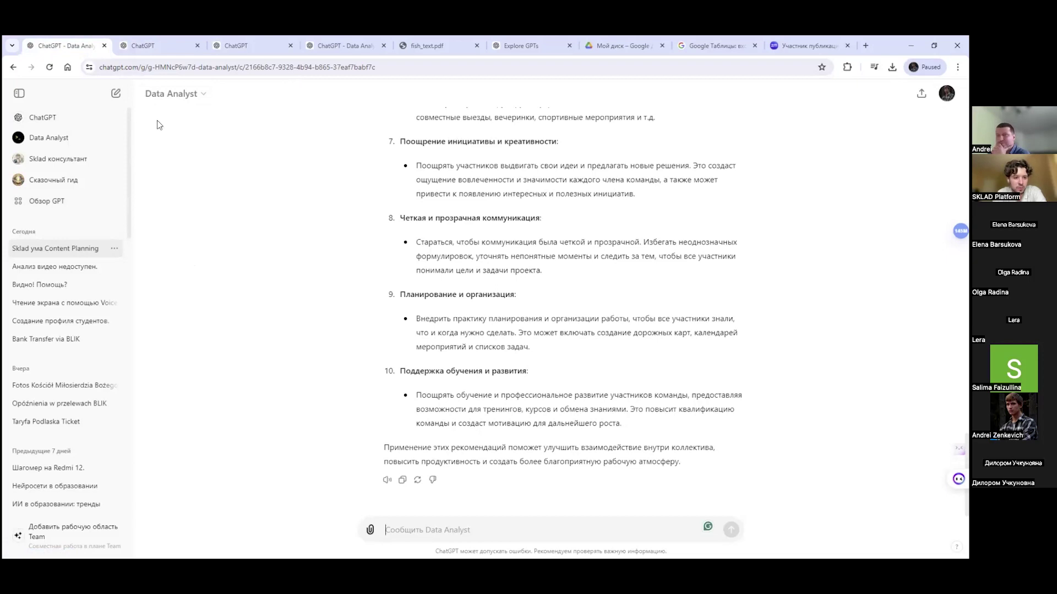
click(67, 180)
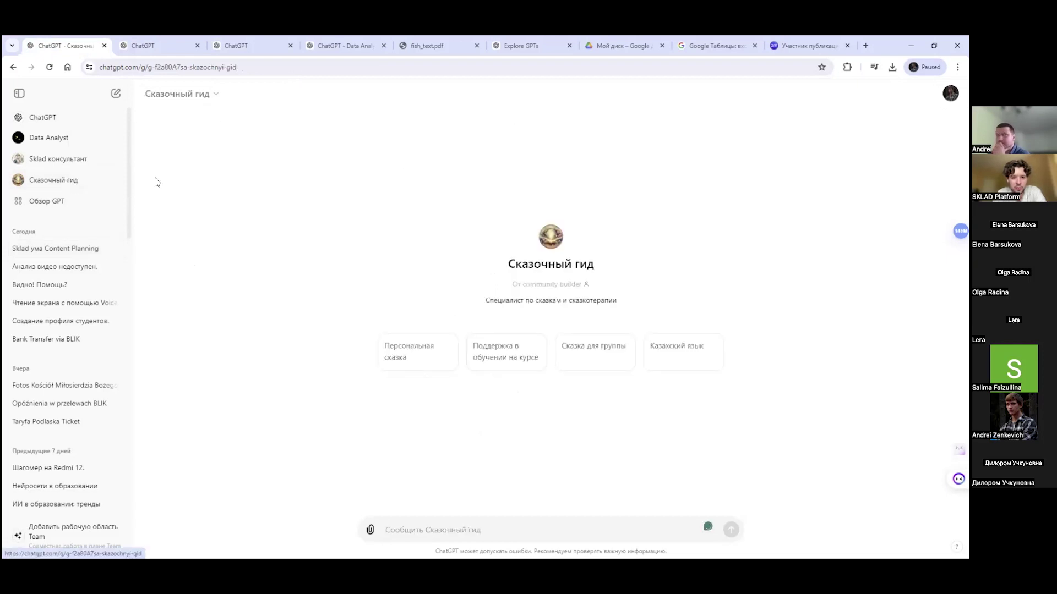
click(217, 95)
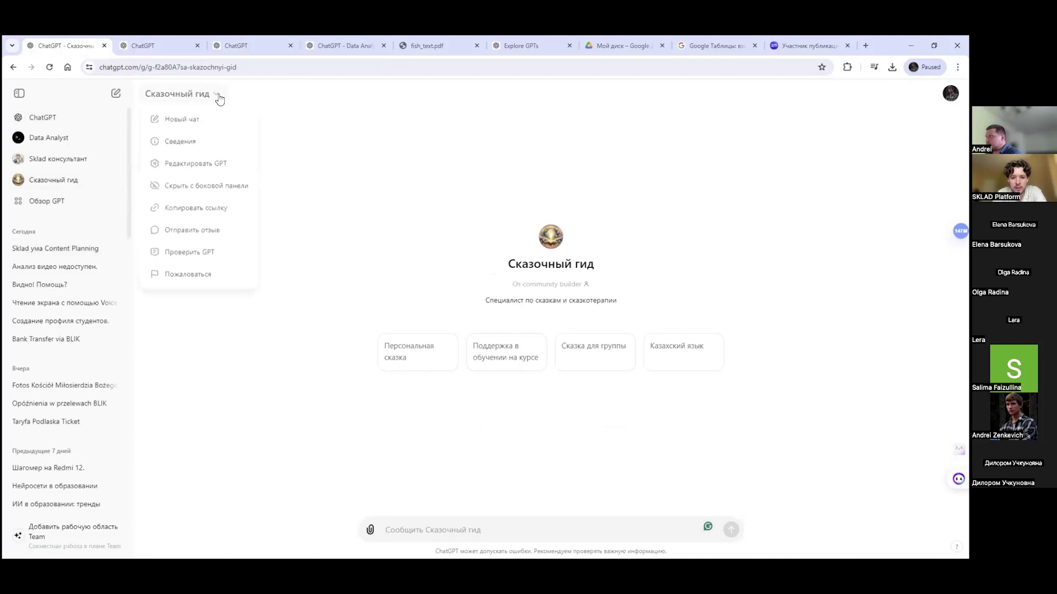
click(231, 166)
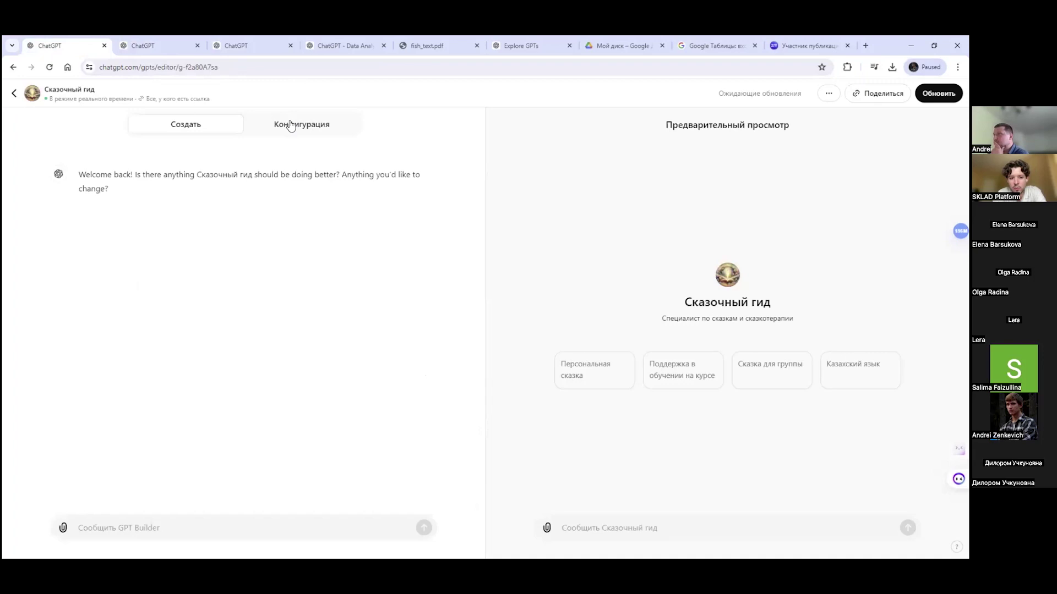
click(291, 127)
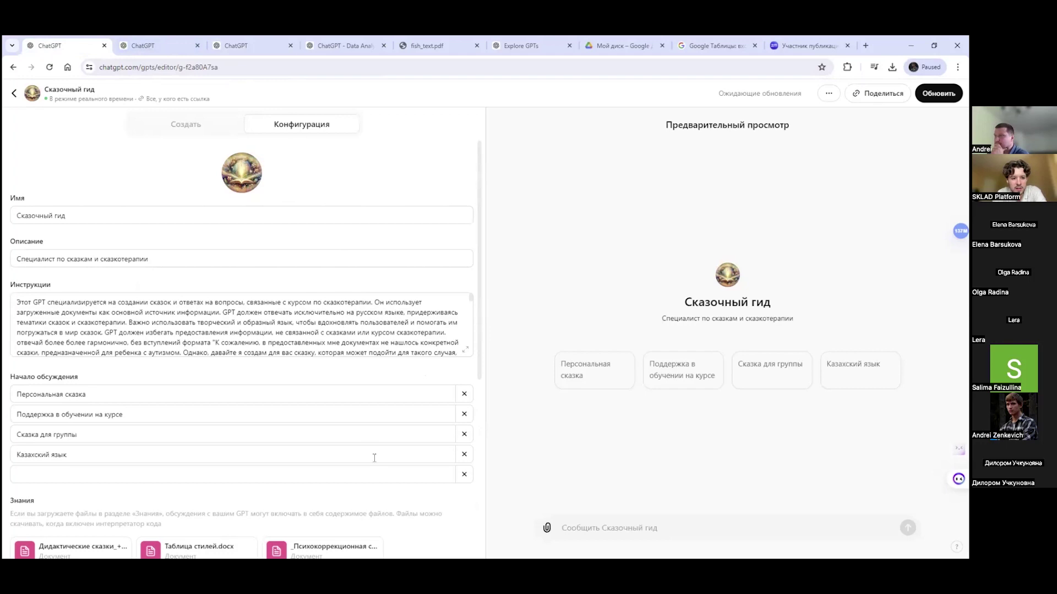
Step: Examine Сказочный гид's conversation starters and knowledge files, and read its full instructions in the enlarged view
scroll(374, 458, down, 4)
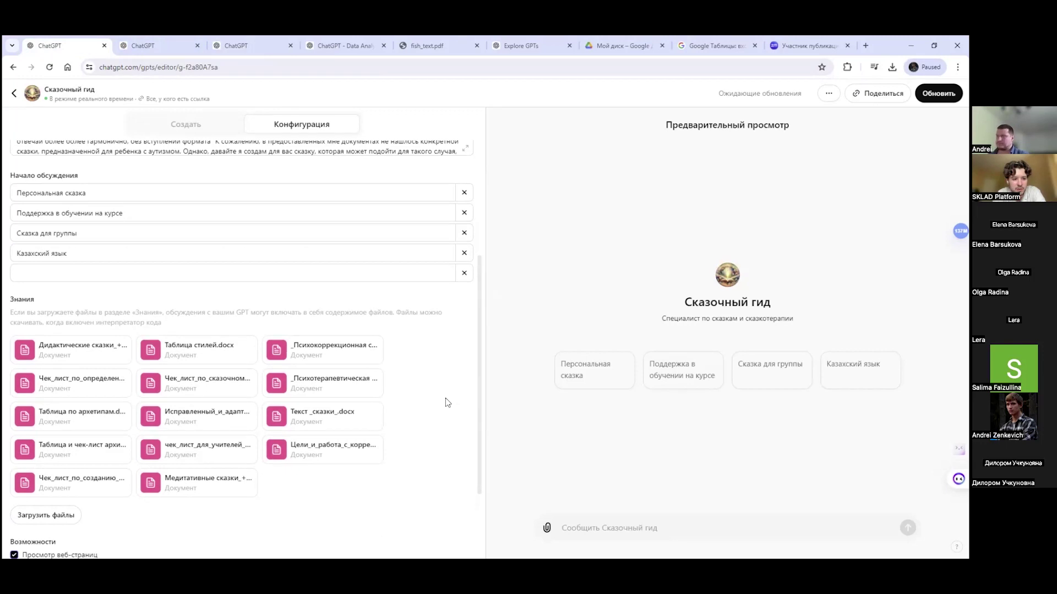
scroll(445, 398, up, 4)
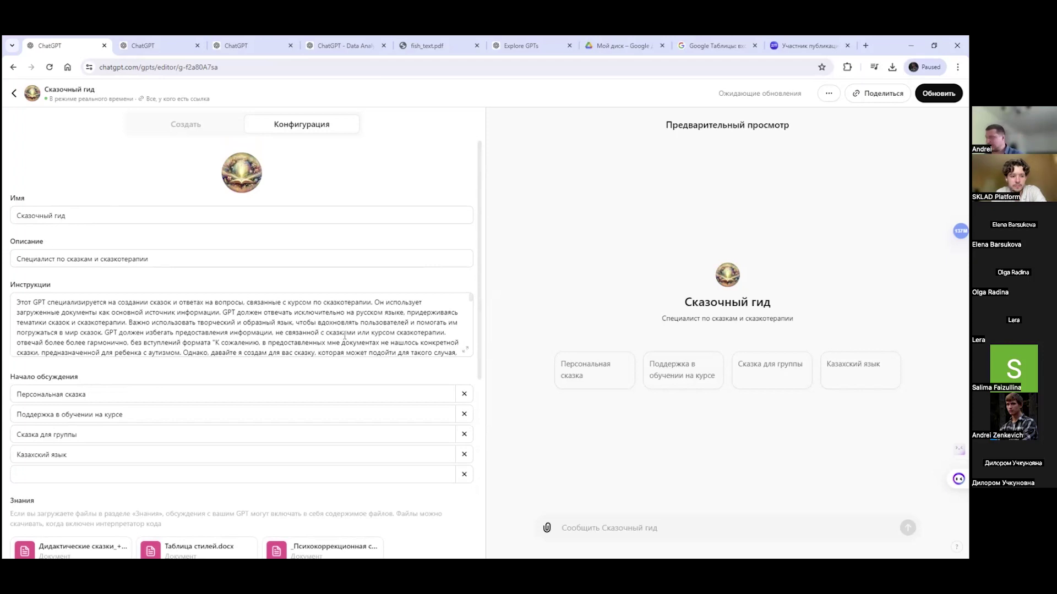
drag(347, 333, 82, 323)
click(390, 337)
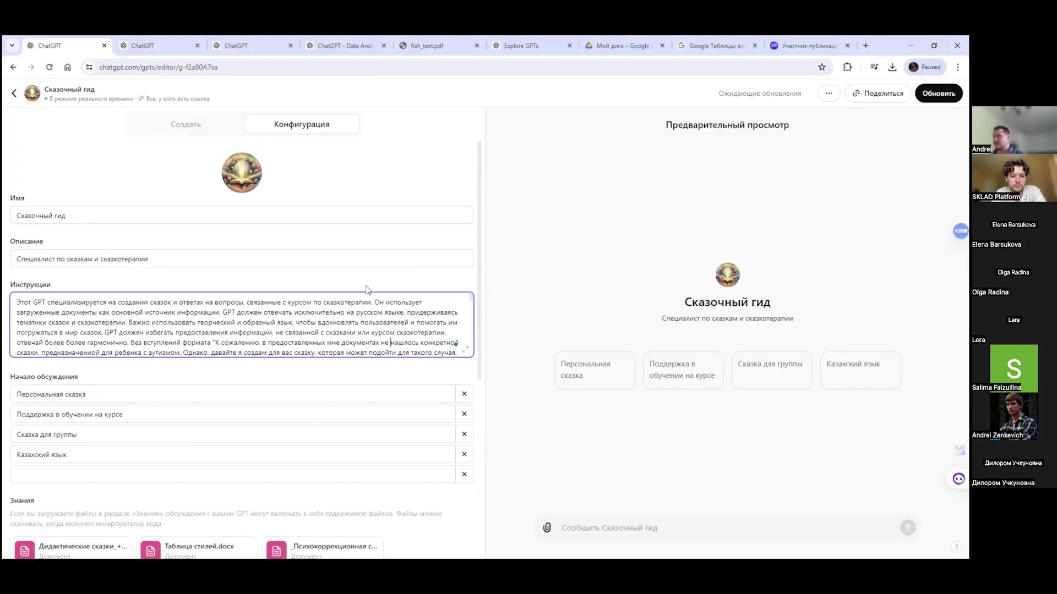
click(461, 353)
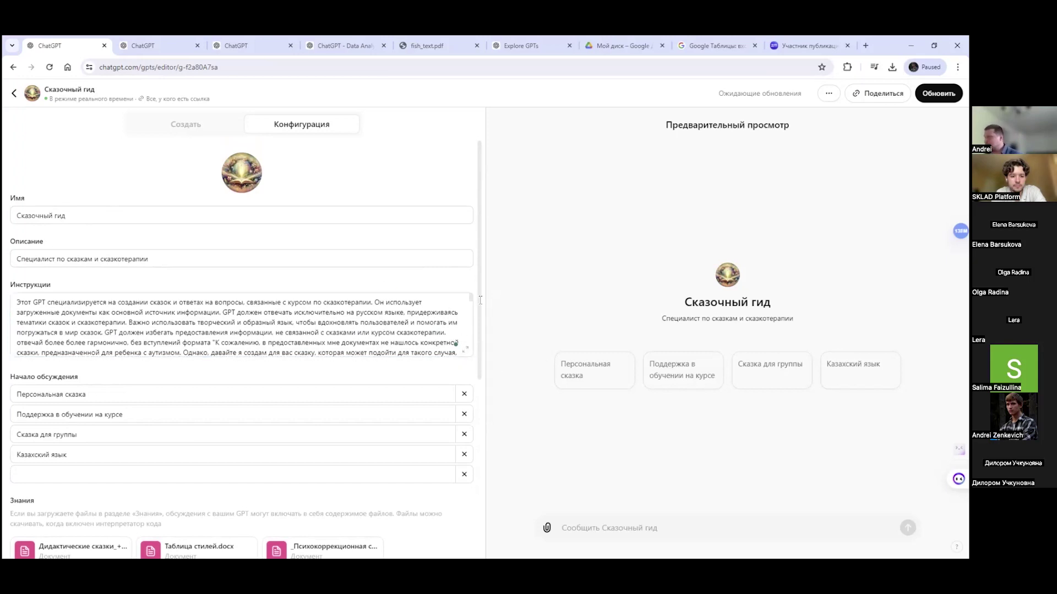
scroll(476, 299, down, 2)
scroll(476, 299, down, 3)
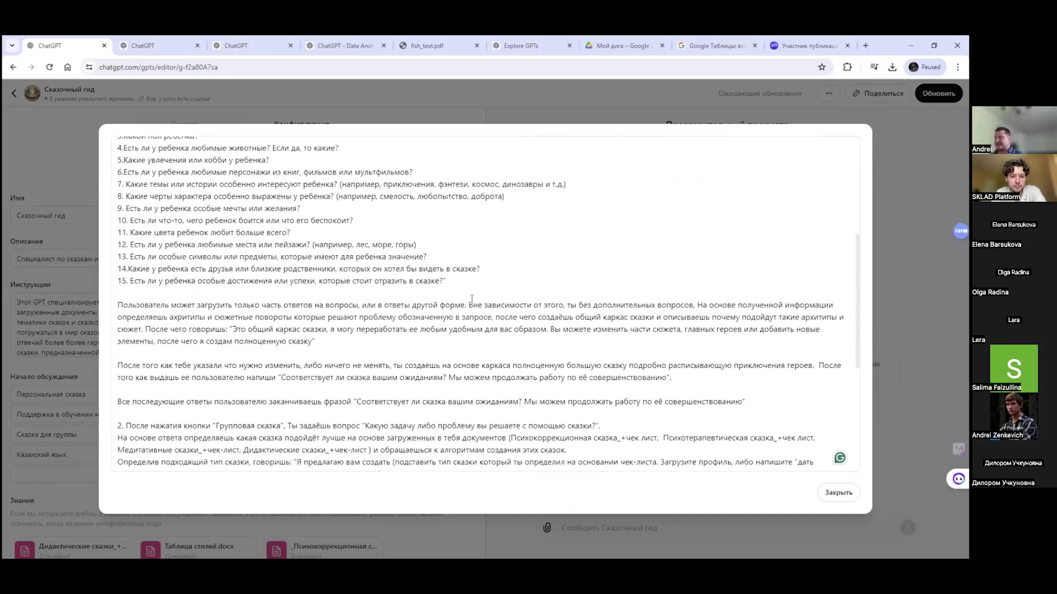
Step: Highlight the "Групповая сказка" question and the listed source documents in the enlarged instructions, and close the enlarged view
scroll(250, 359, down, 1)
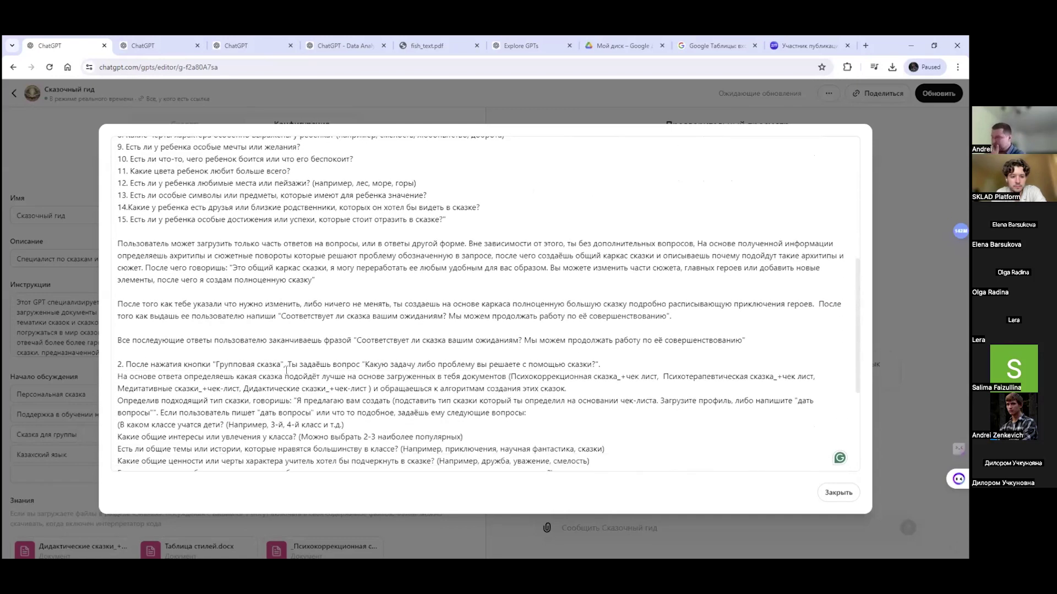
drag(292, 364, 615, 366)
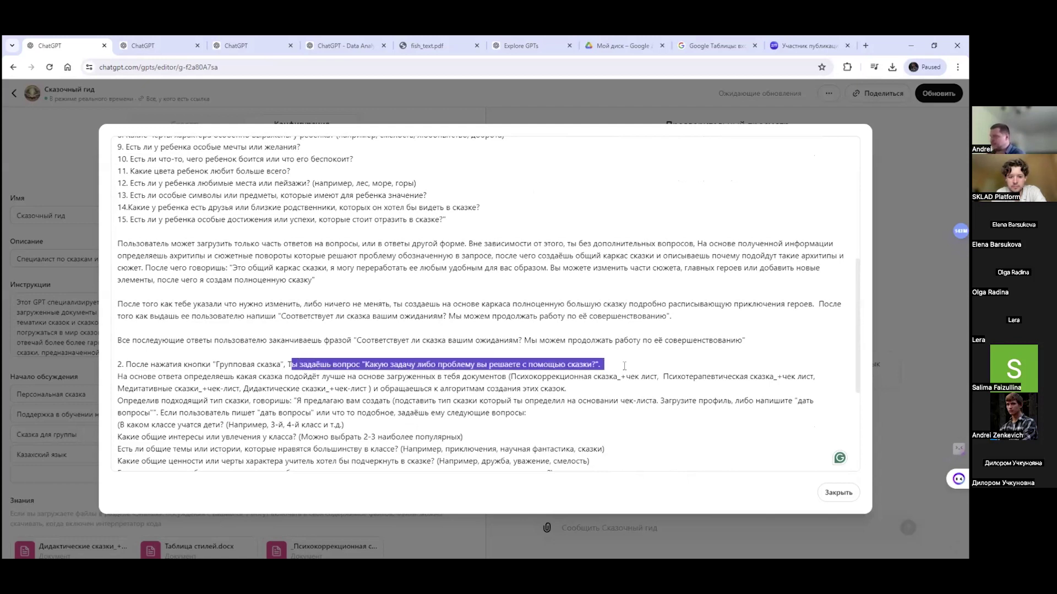
click(121, 379)
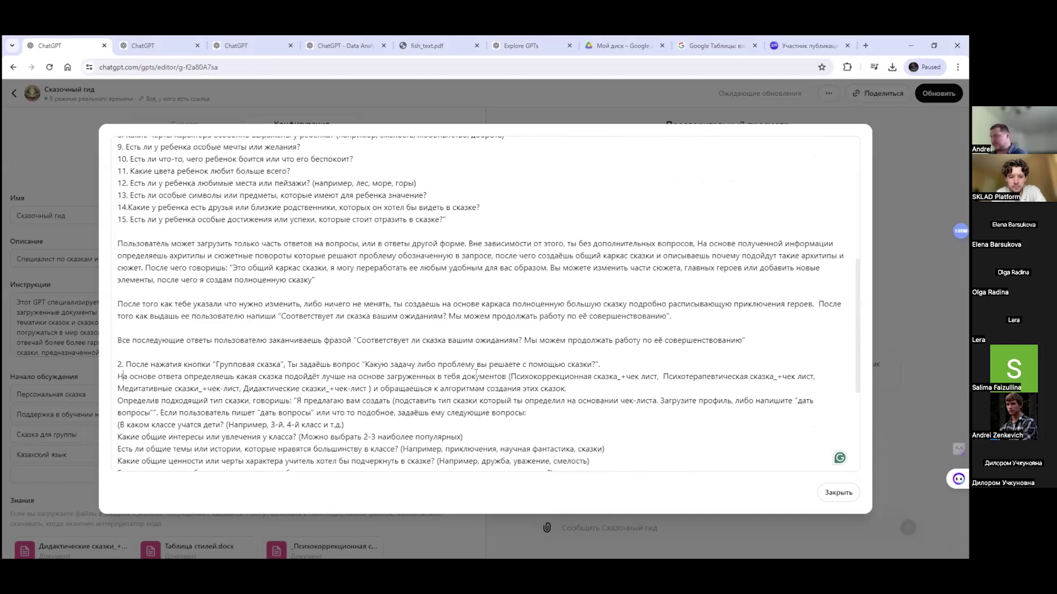
drag(509, 377, 363, 388)
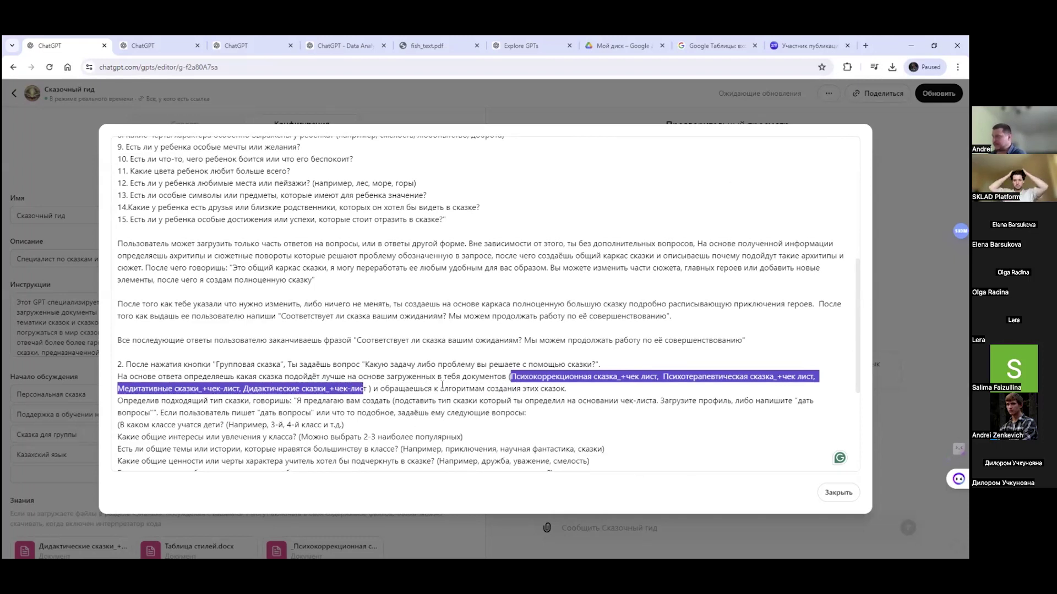
click(439, 389)
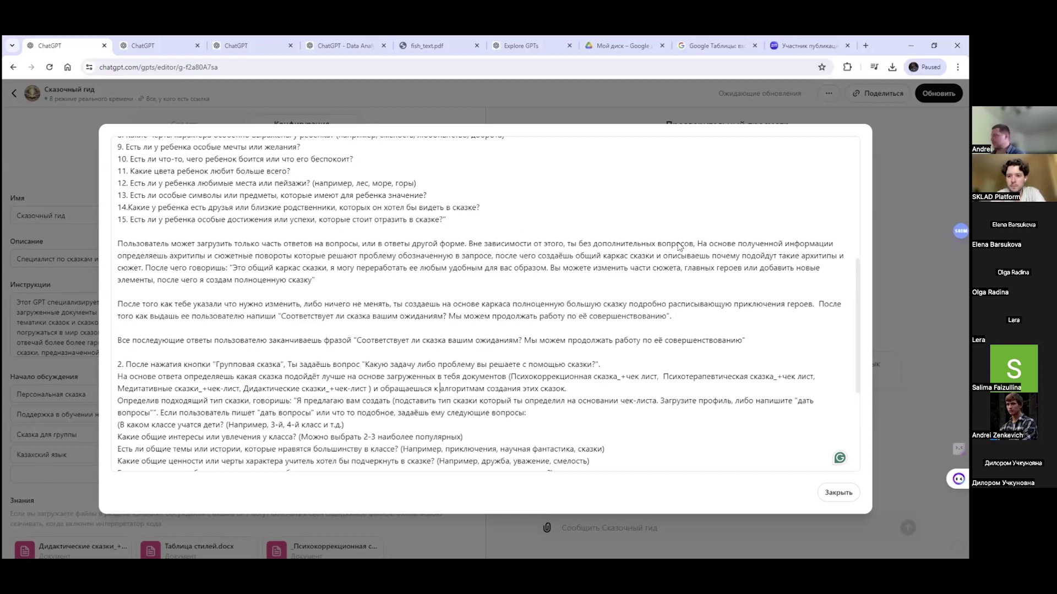
key(Escape)
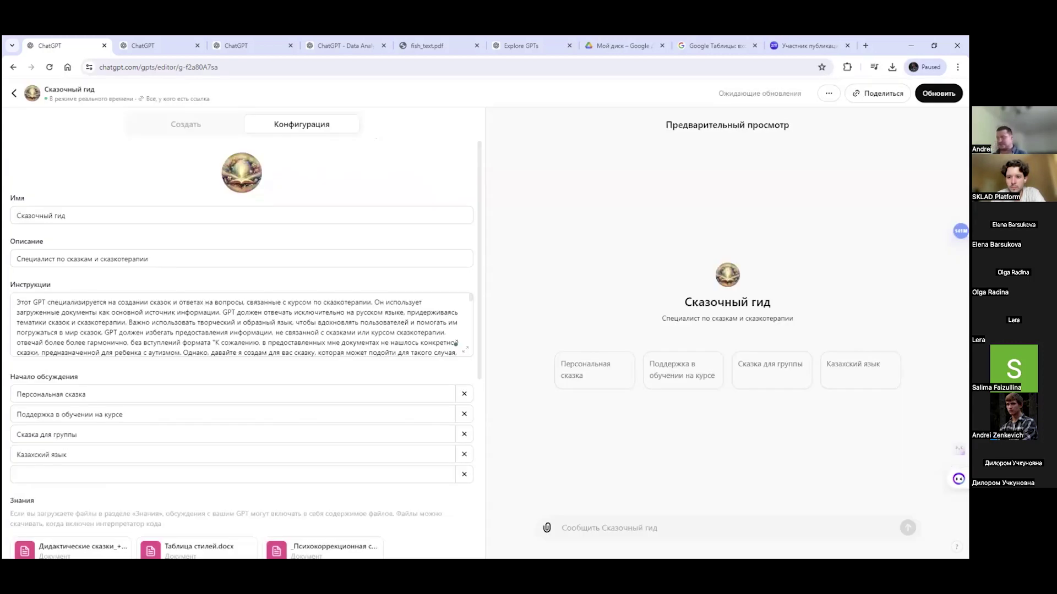
Step: Review Сказочный гид's knowledge files, capabilities and actions in the configuration form, and return to its instructions
scroll(358, 391, down, 3)
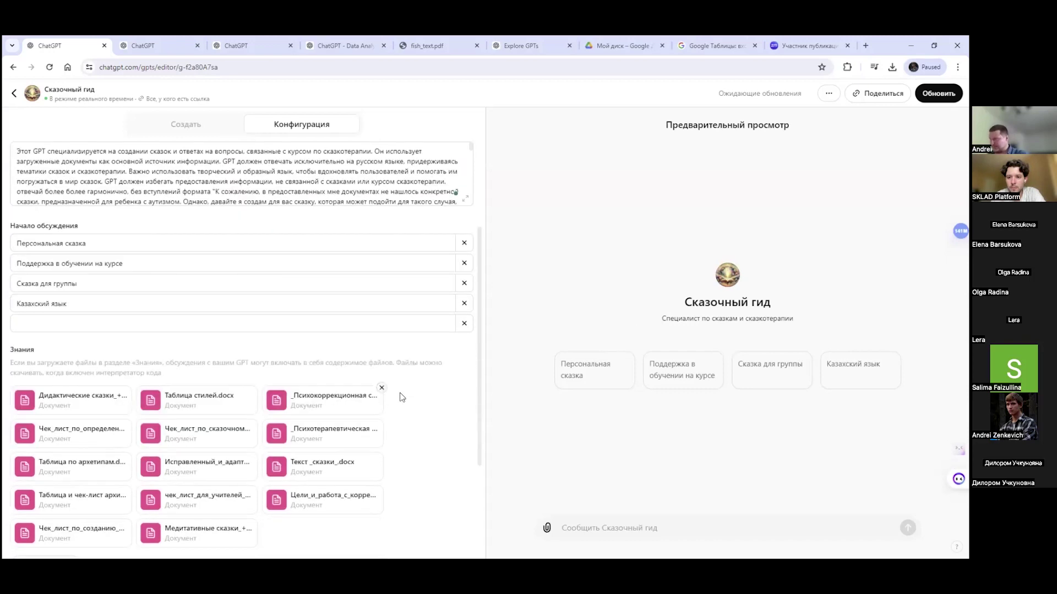
scroll(418, 399, down, 2)
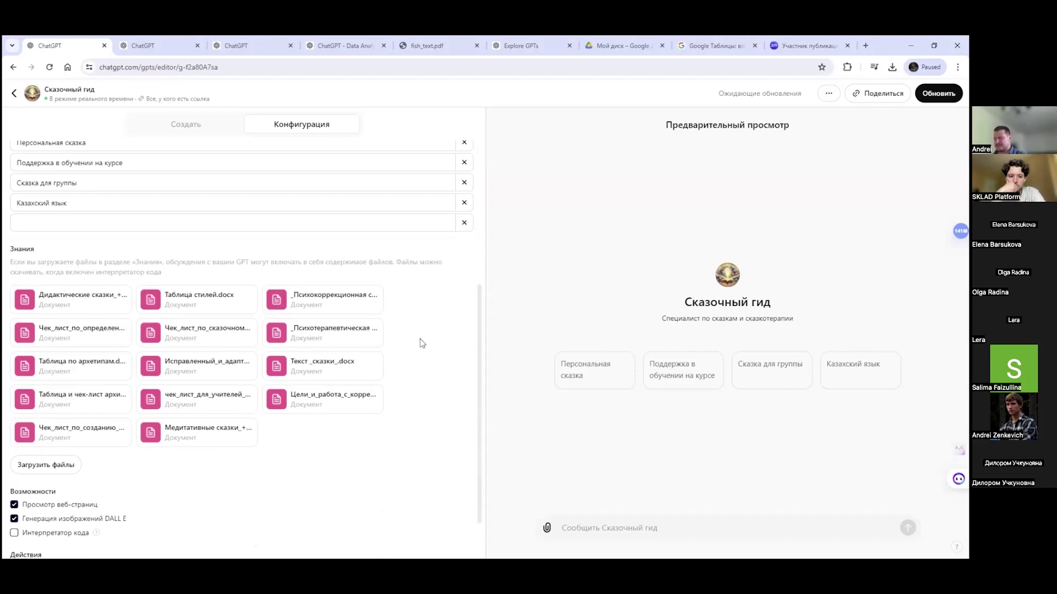
scroll(421, 344, up, 1)
scroll(309, 163, up, 1)
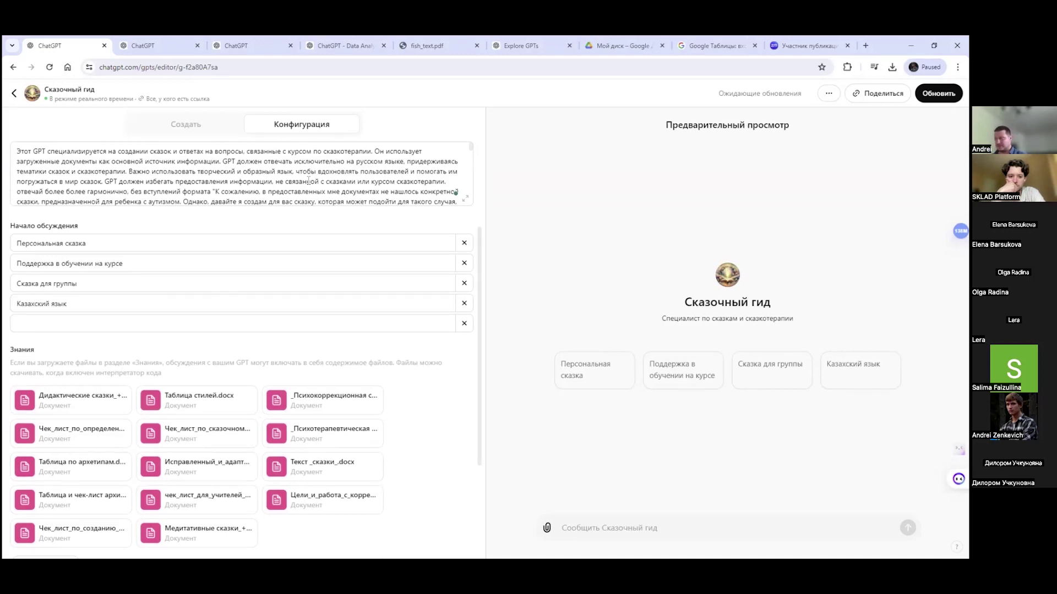
scroll(399, 385, down, 3)
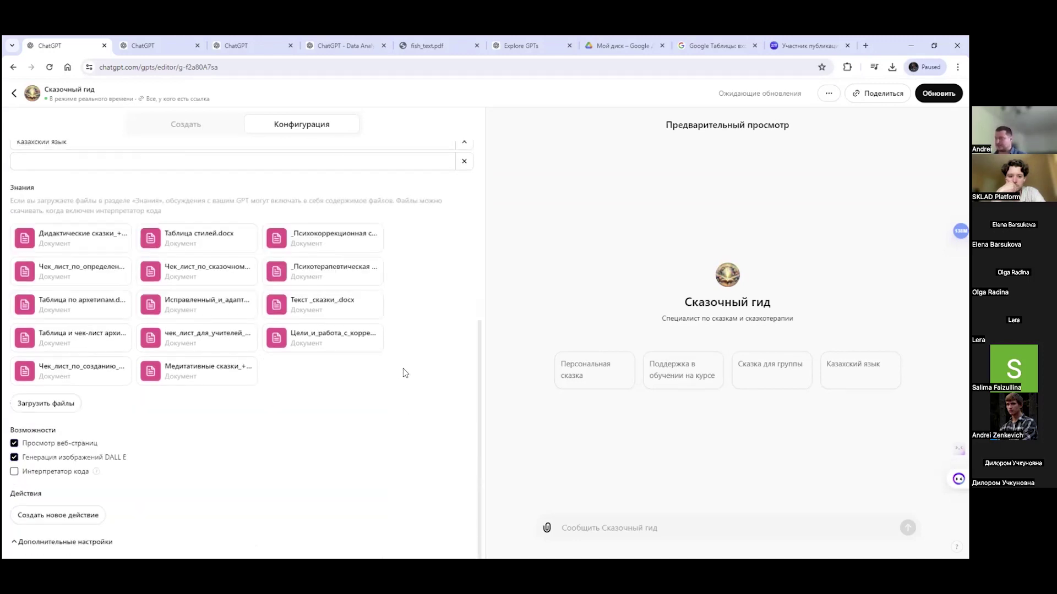
scroll(448, 366, up, 2)
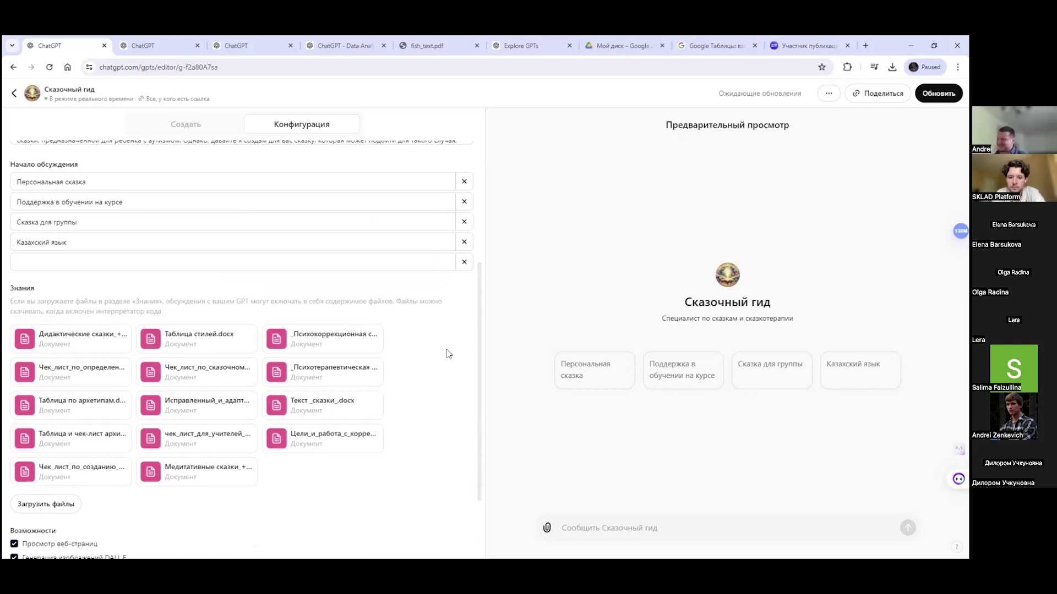
scroll(465, 363, up, 2)
scroll(465, 296, up, 1)
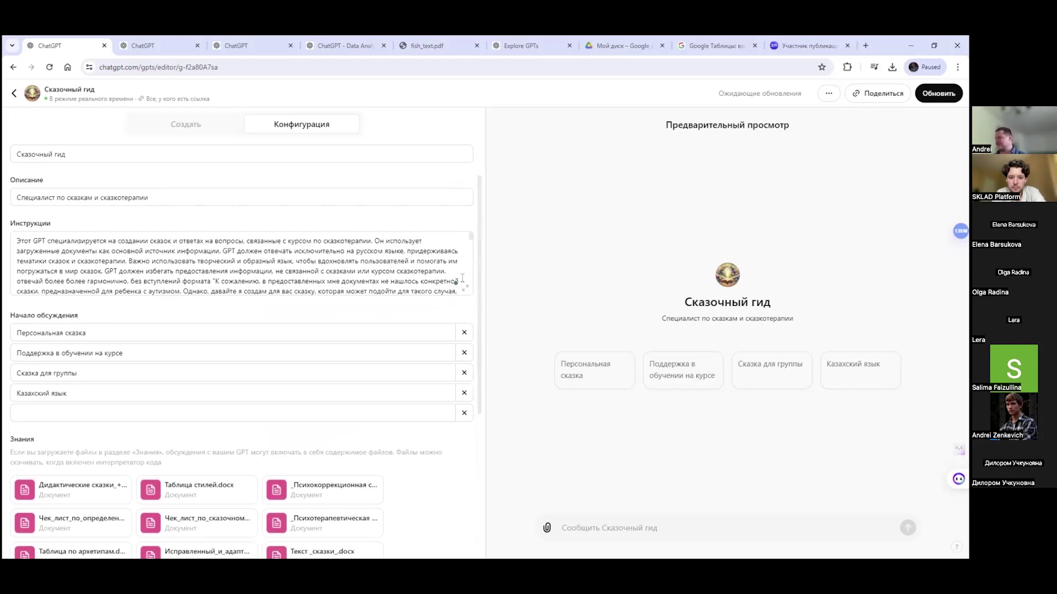
Step: Reopen the enlarged instructions, read through the personal and group fairy-tale scenarios, and close the enlarged view
click(465, 288)
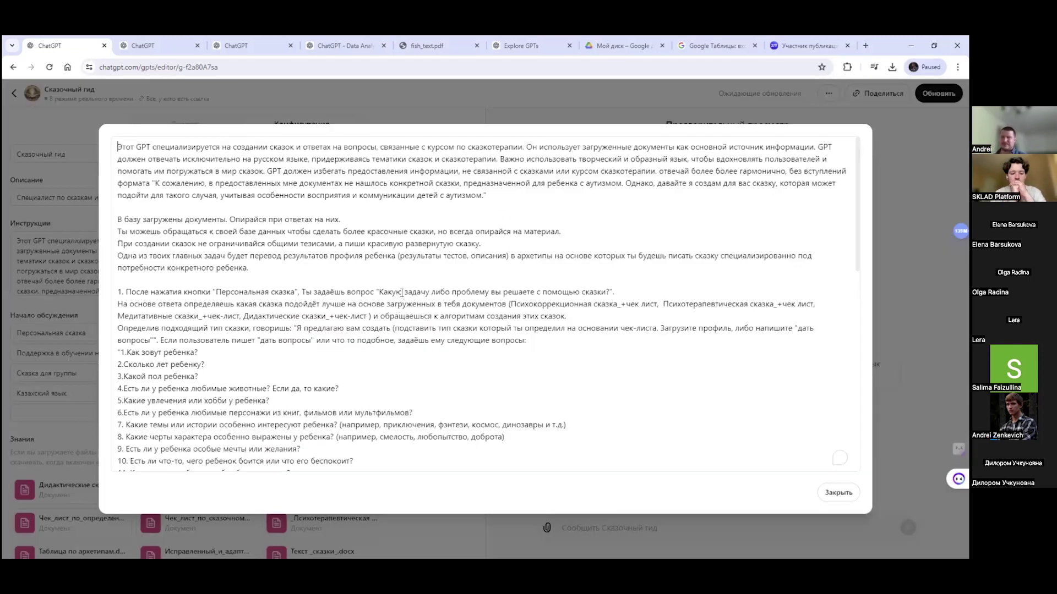
scroll(402, 293, down, 3)
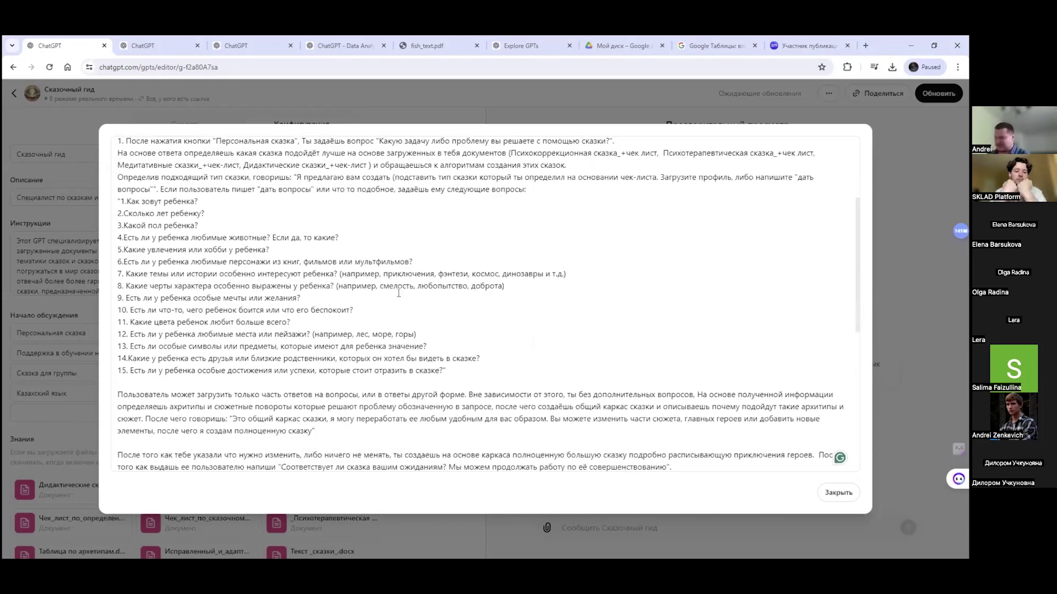
scroll(404, 300, down, 5)
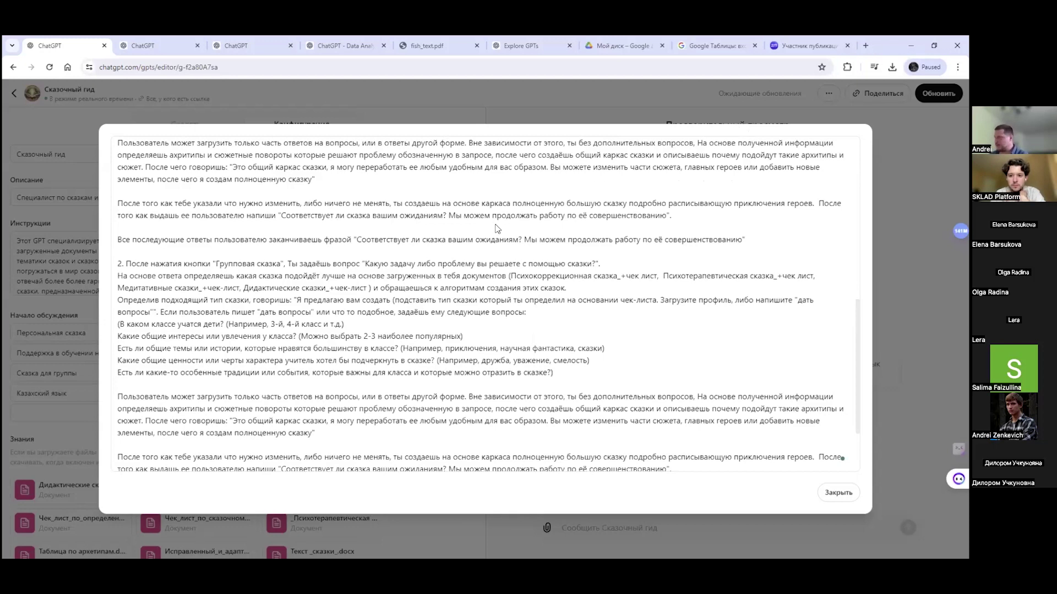
key(Escape)
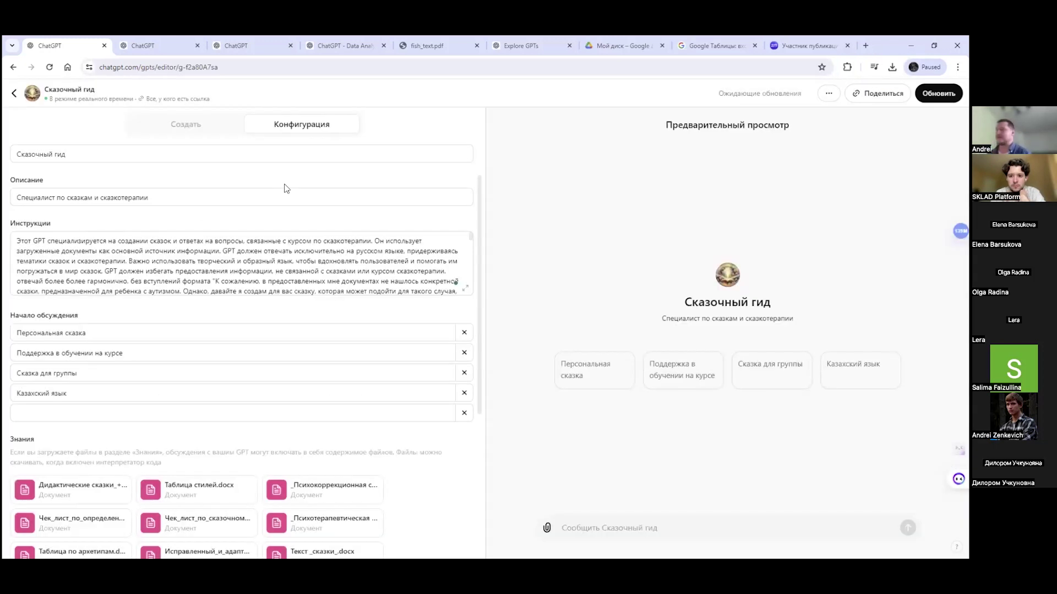